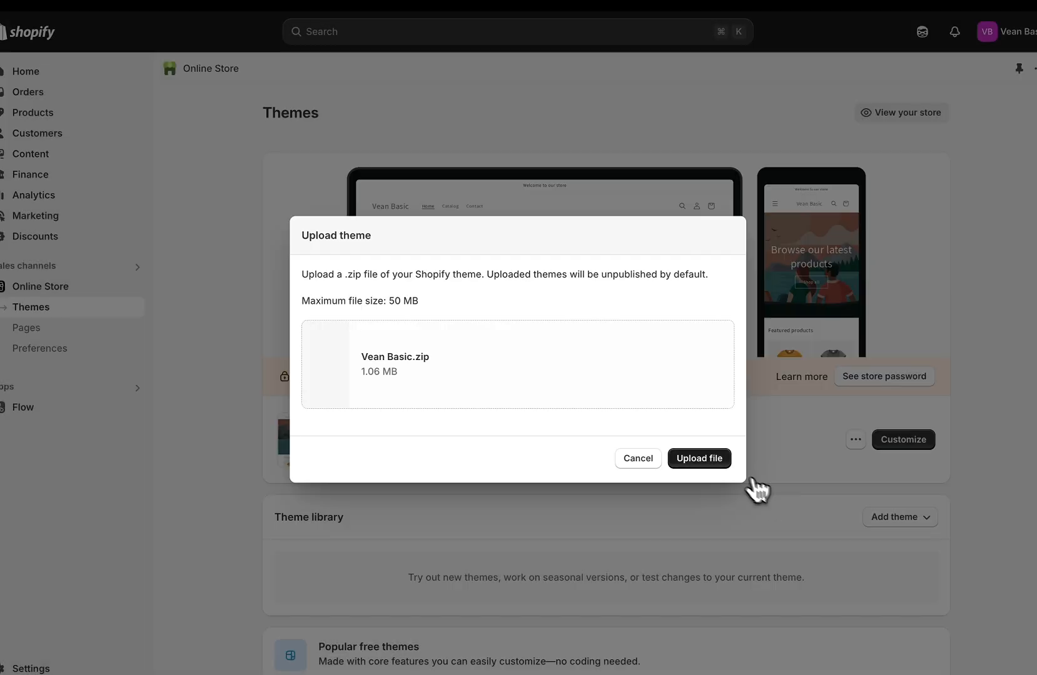
Upload the Vean Basic.zip file to the store's theme library
{"action": "left_click", "coordinate": [707, 461]}
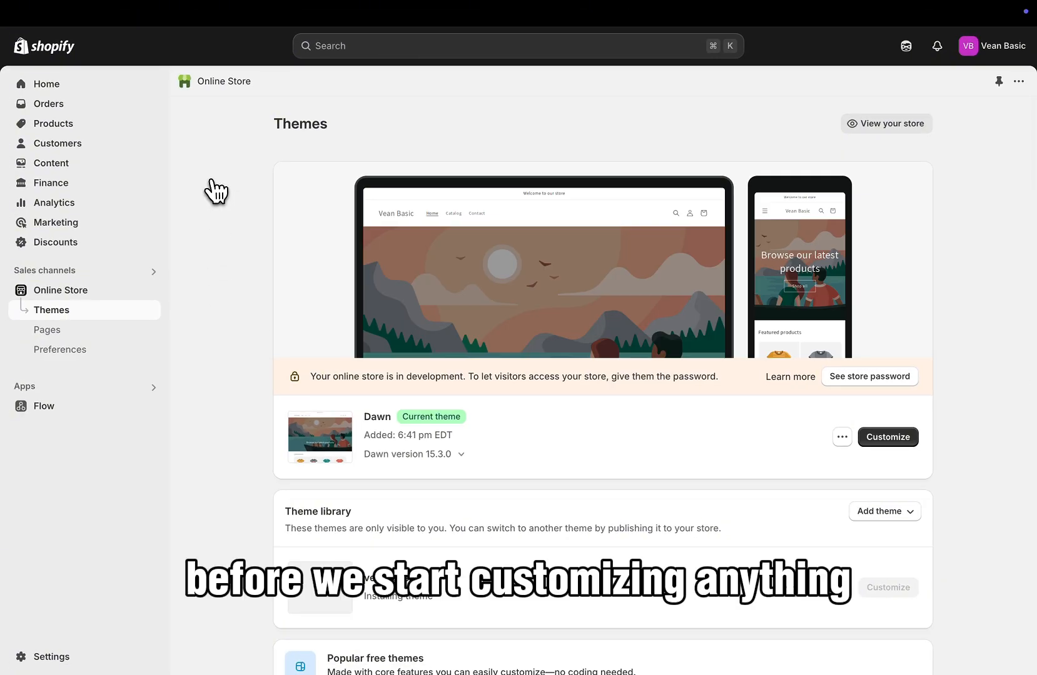
Start a new product and upload starrealm_tee_design_1.png from the Vean Basic Assets folder as its media
{"action": "left_click", "coordinate": [122, 124]}
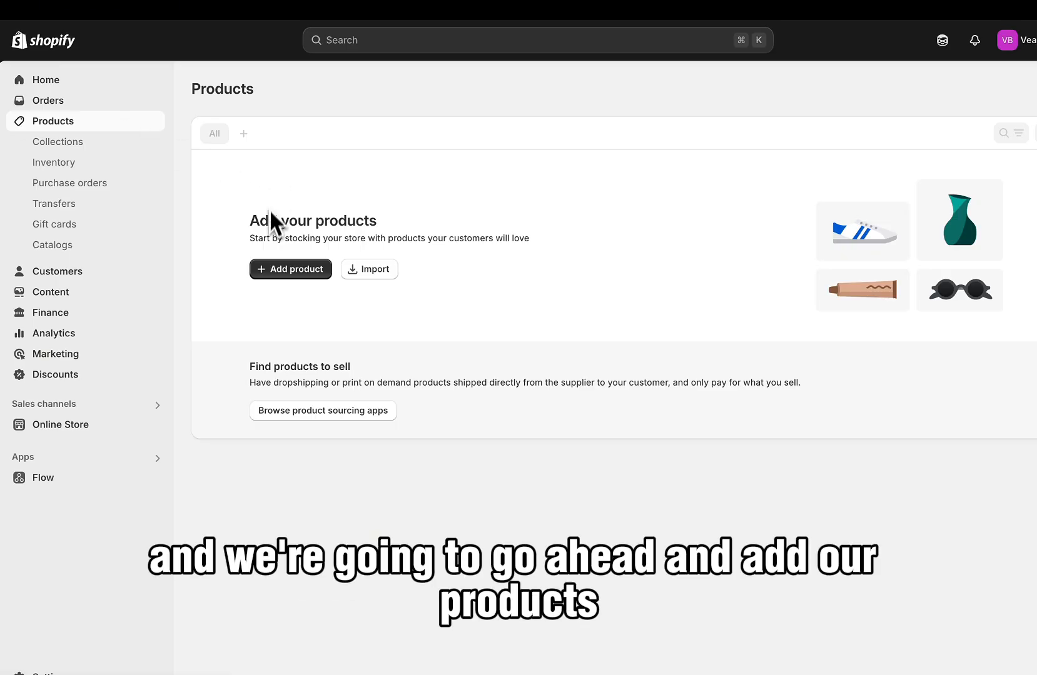
{"action": "left_click", "coordinate": [301, 274]}
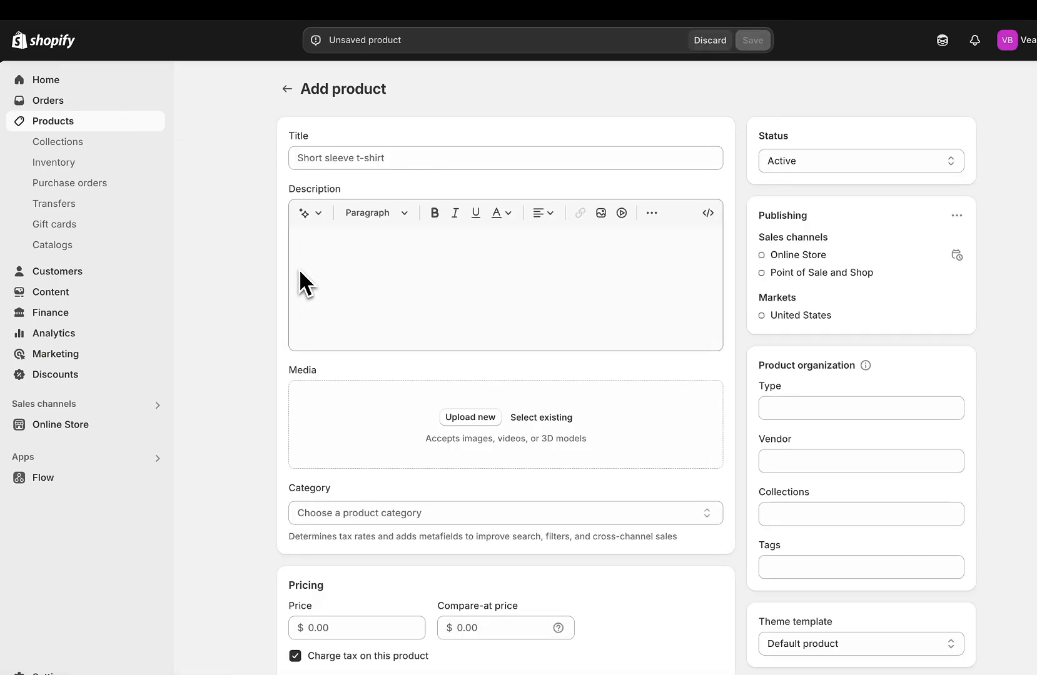
{"action": "left_click", "coordinate": [470, 417]}
{"action": "left_click", "coordinate": [297, 290]}
{"action": "left_click", "coordinate": [414, 305]}
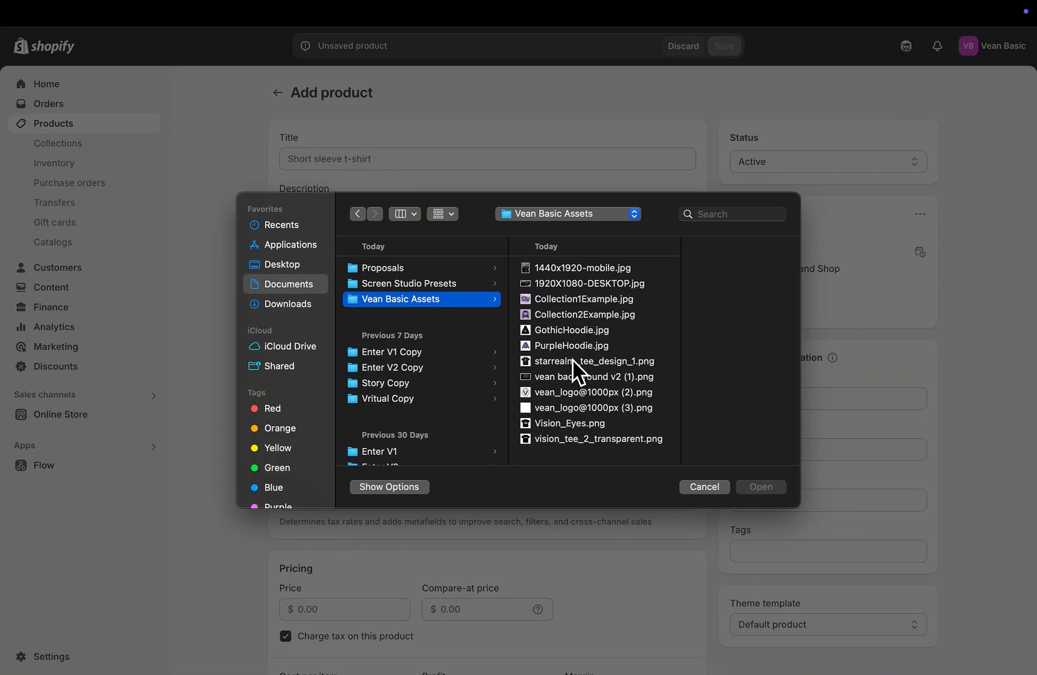
{"action": "double_click", "coordinate": [573, 360]}
Set up the product's variants with sizes S, M and L and colors Black and White
{"action": "scroll", "coordinate": [572, 361], "scroll_direction": "down", "scroll_amount": 4}
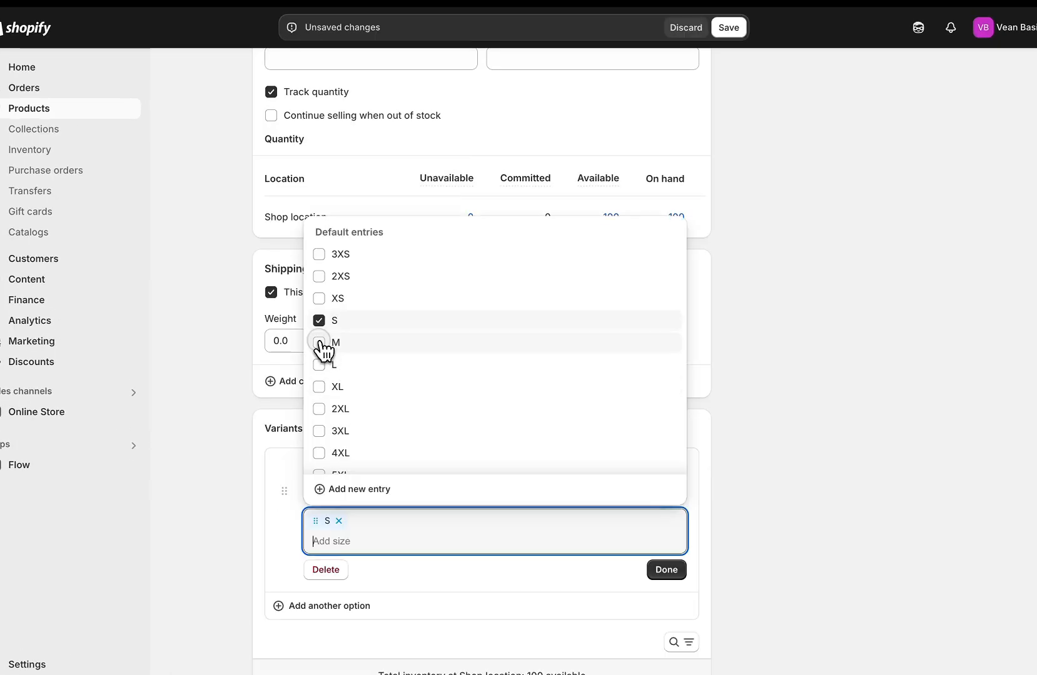
{"action": "left_click", "coordinate": [319, 364]}
{"action": "left_click", "coordinate": [655, 578]}
{"action": "scroll", "coordinate": [417, 482], "scroll_direction": "down", "scroll_amount": 2}
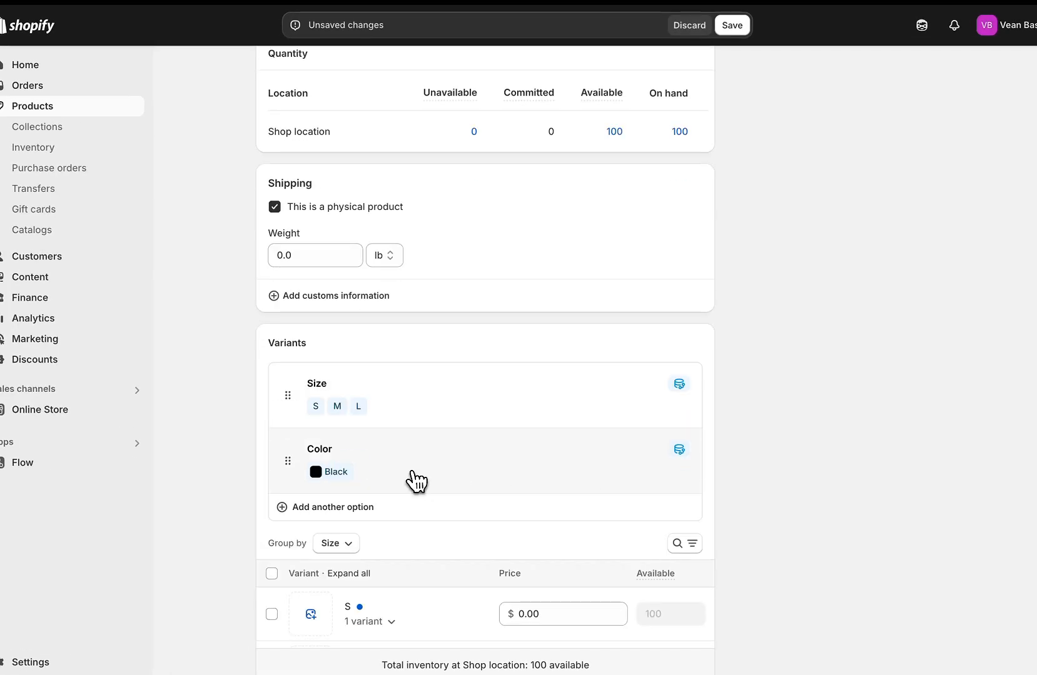
{"action": "left_click", "coordinate": [417, 482]}
{"action": "scroll", "coordinate": [375, 375], "scroll_direction": "down", "scroll_amount": 5}
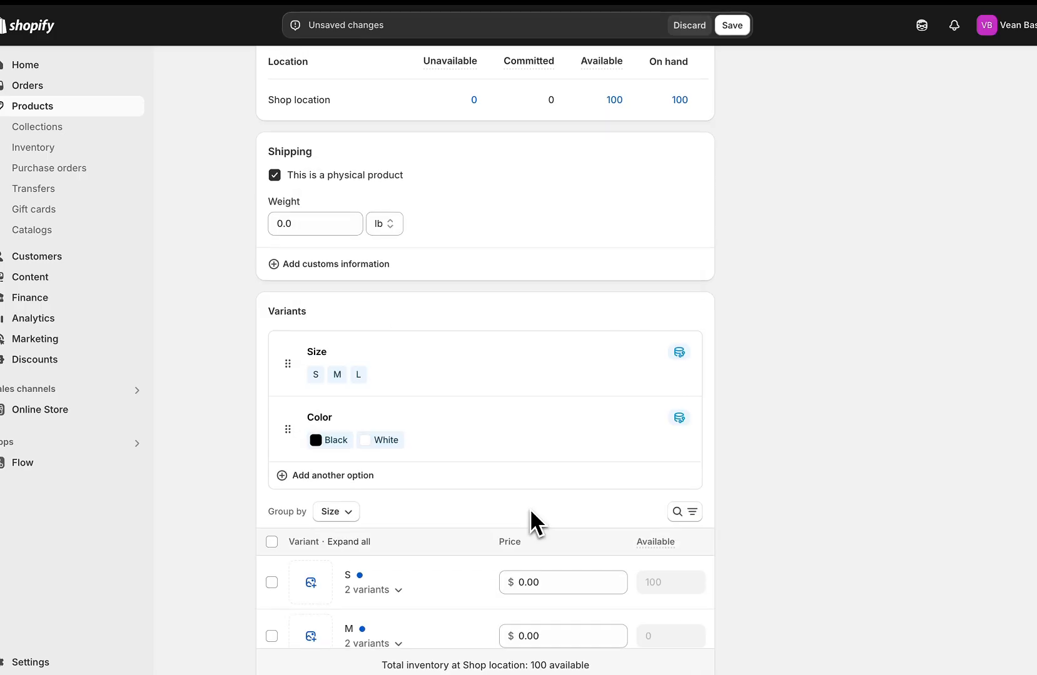
{"action": "scroll", "coordinate": [539, 513], "scroll_direction": "down", "scroll_amount": 5}
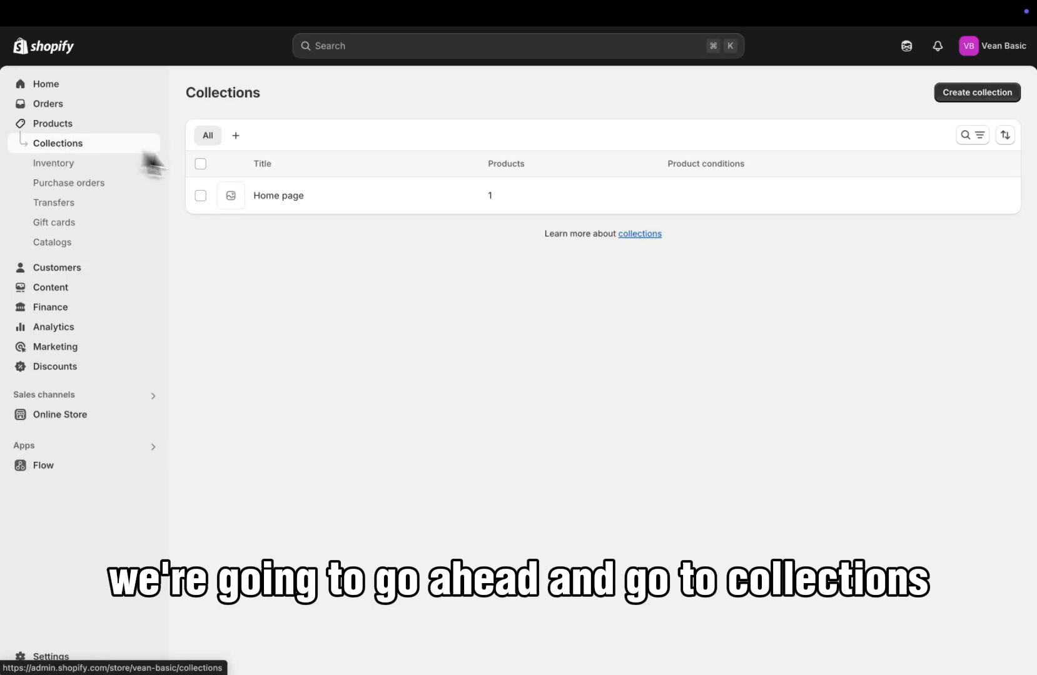
Create a collection titled T-Shirts with the description Test
{"action": "left_click", "coordinate": [956, 94]}
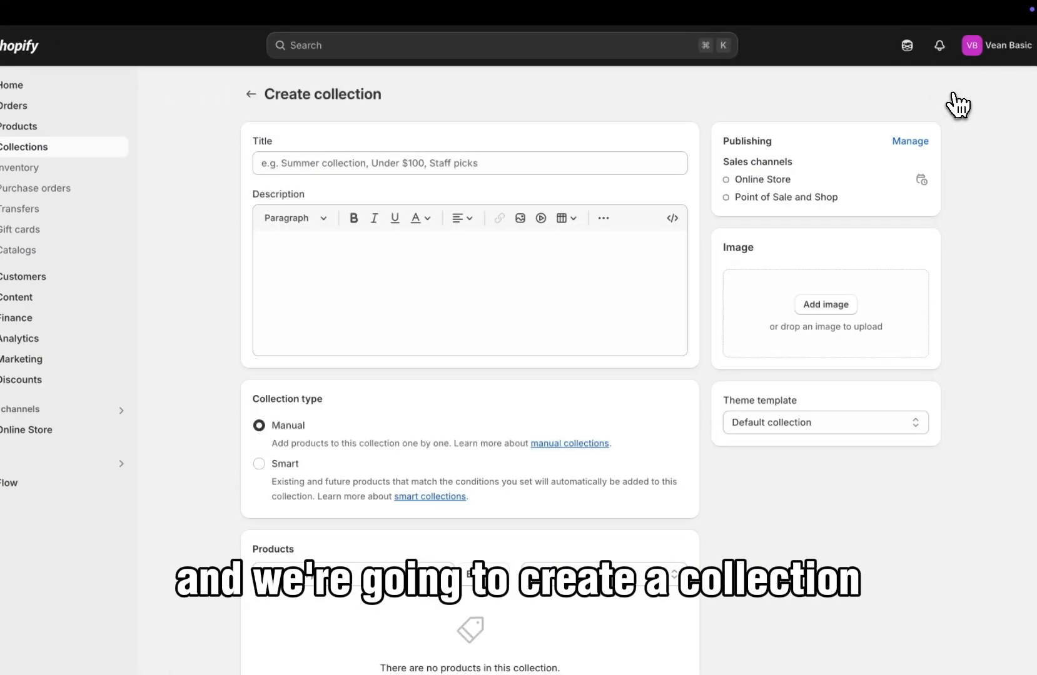
{"action": "left_click", "coordinate": [574, 168]}
{"action": "type", "text": "T-"}
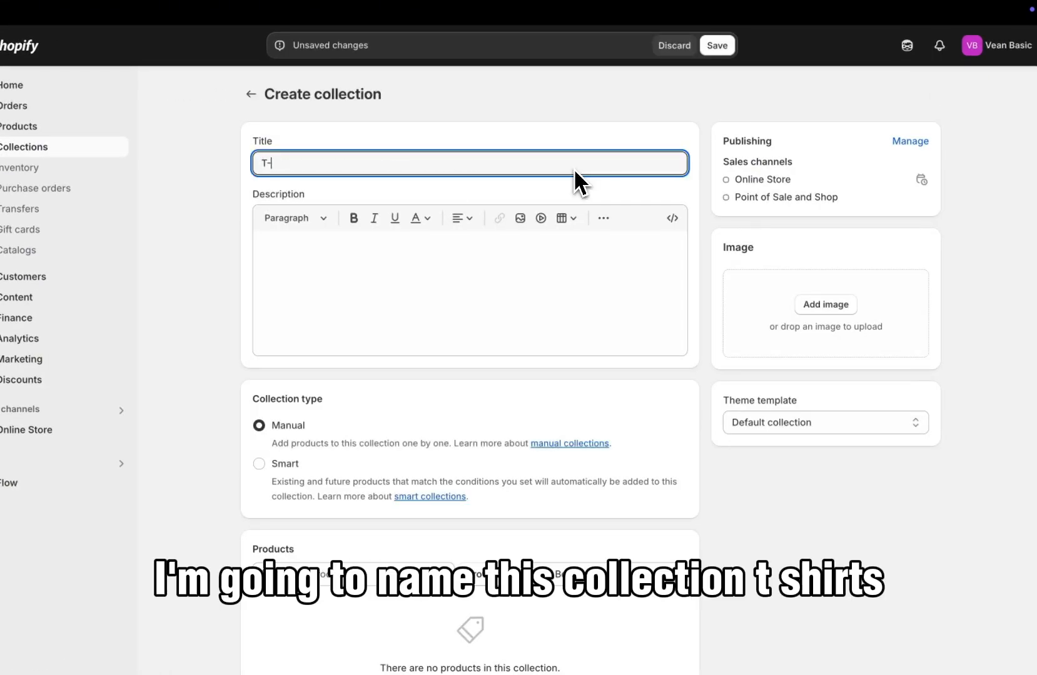
{"action": "type", "text": "Shirts"}
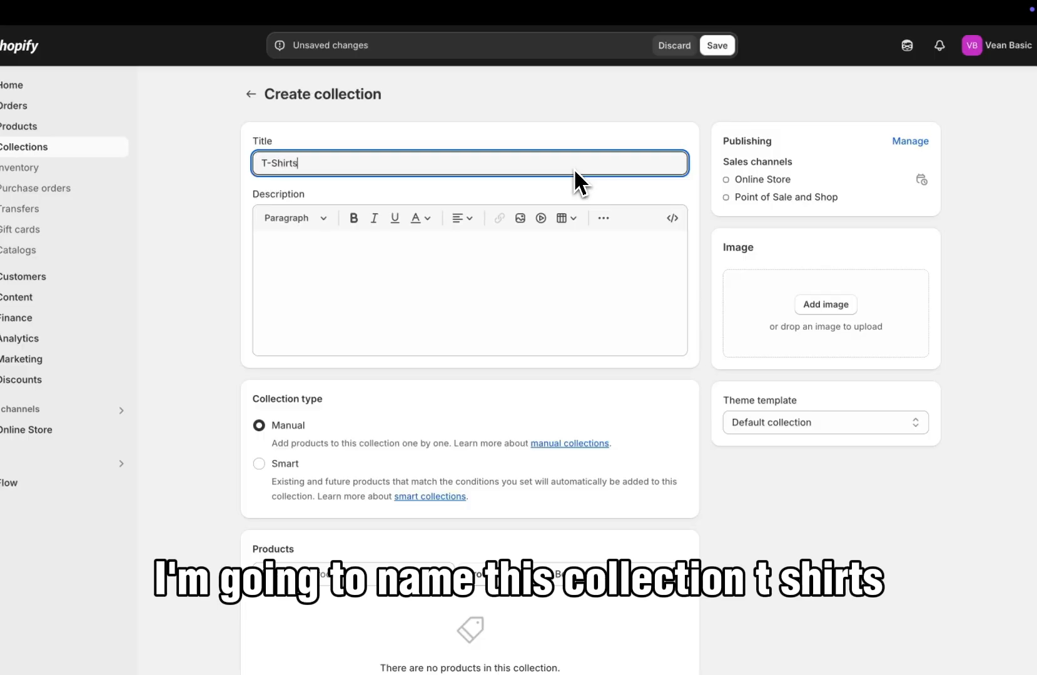
{"action": "left_click", "coordinate": [512, 283]}
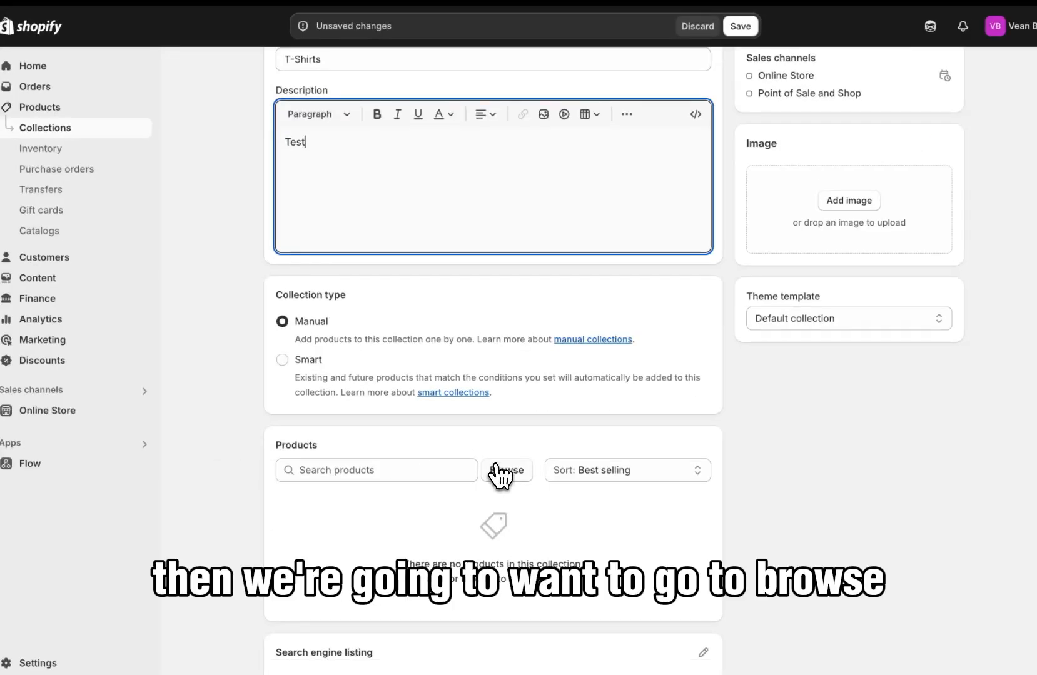
Add the Vision Tee and Starrealm Tee products to the T-Shirts collection
{"action": "left_click", "coordinate": [503, 471]}
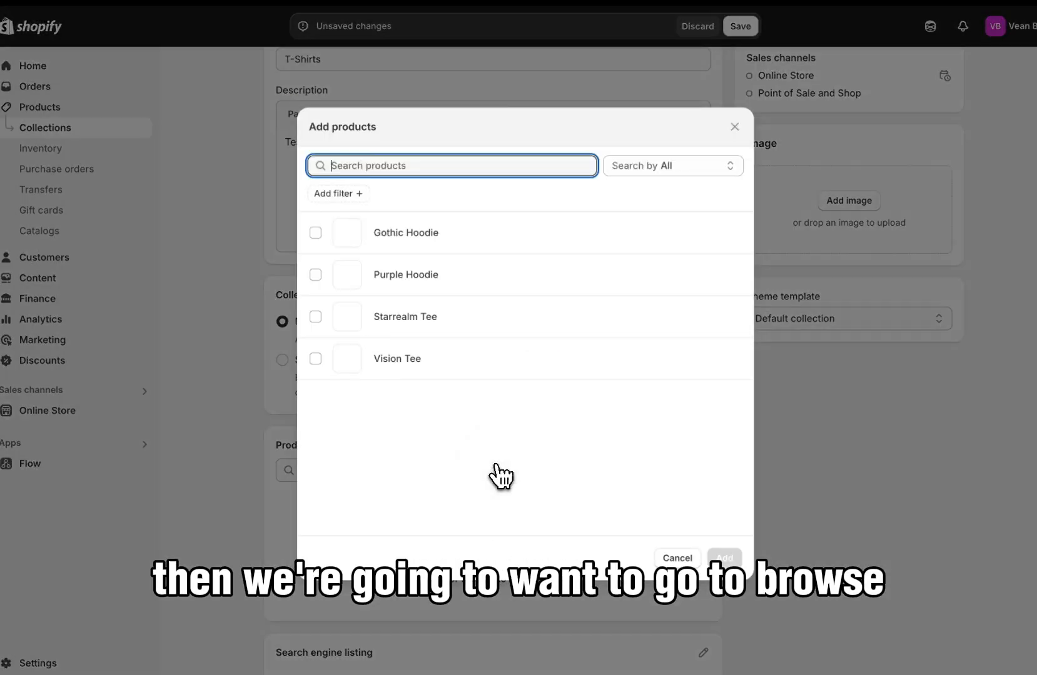
{"action": "left_click", "coordinate": [315, 359]}
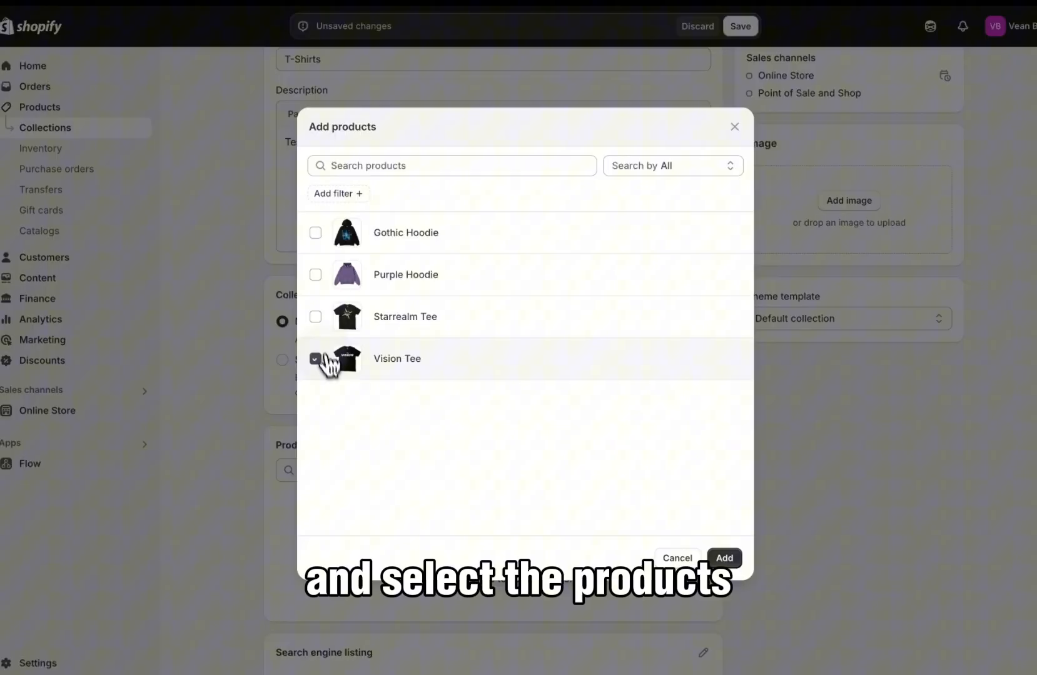
{"action": "left_click", "coordinate": [315, 316]}
{"action": "left_click", "coordinate": [710, 559]}
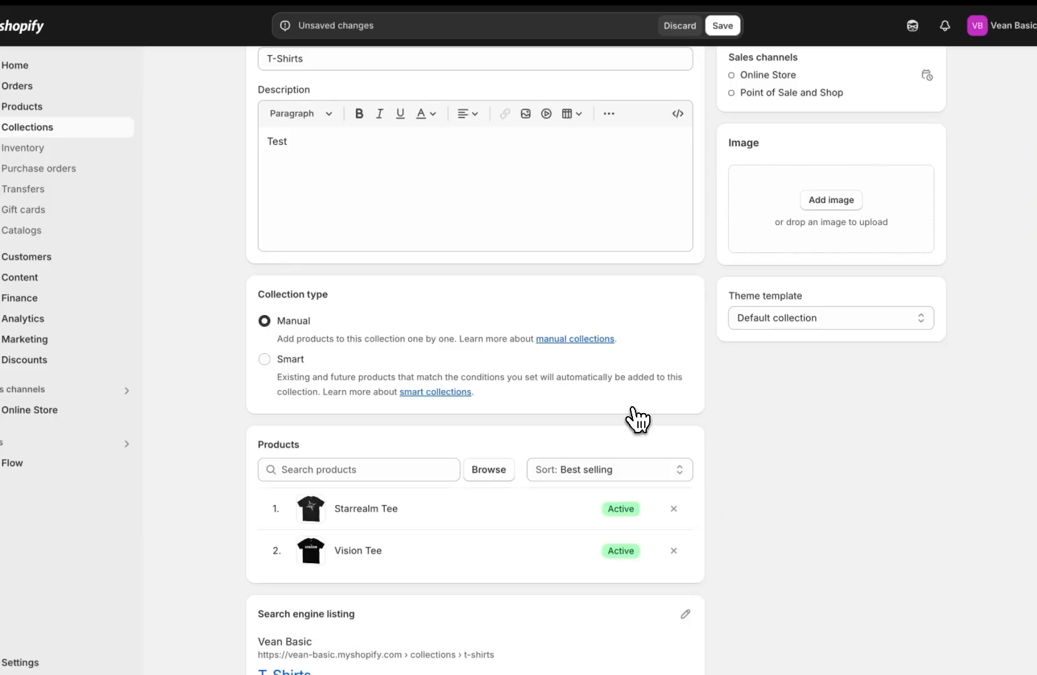
Set the Collection1Example picture as the image of the T-Shirts collection
{"action": "scroll", "coordinate": [637, 419], "scroll_direction": "up", "scroll_amount": 1}
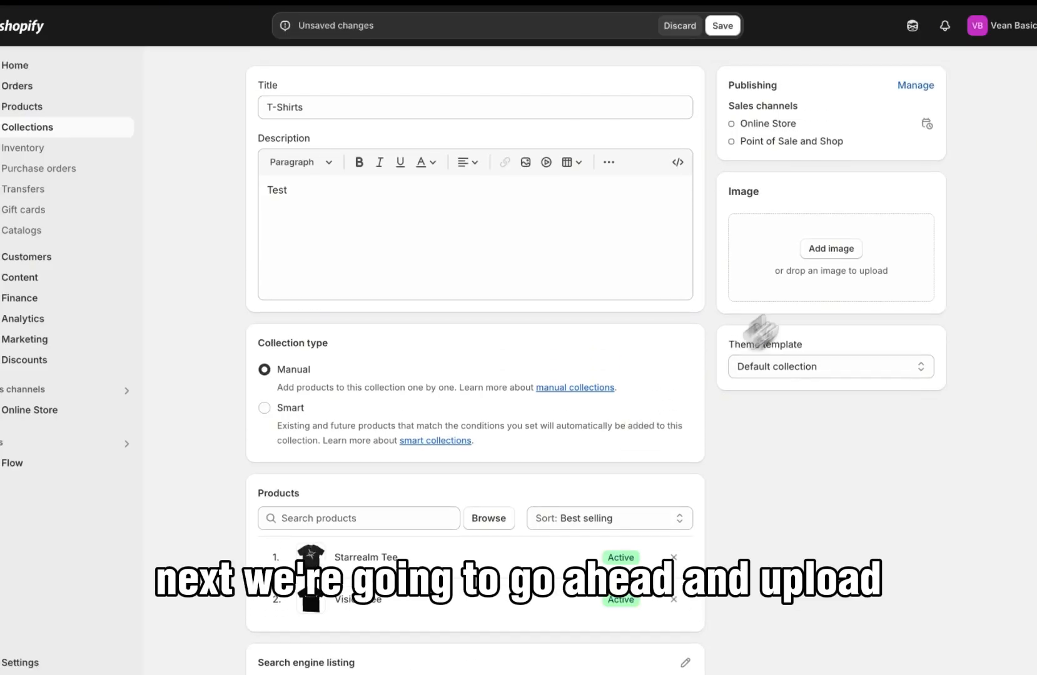
{"action": "left_click", "coordinate": [838, 250]}
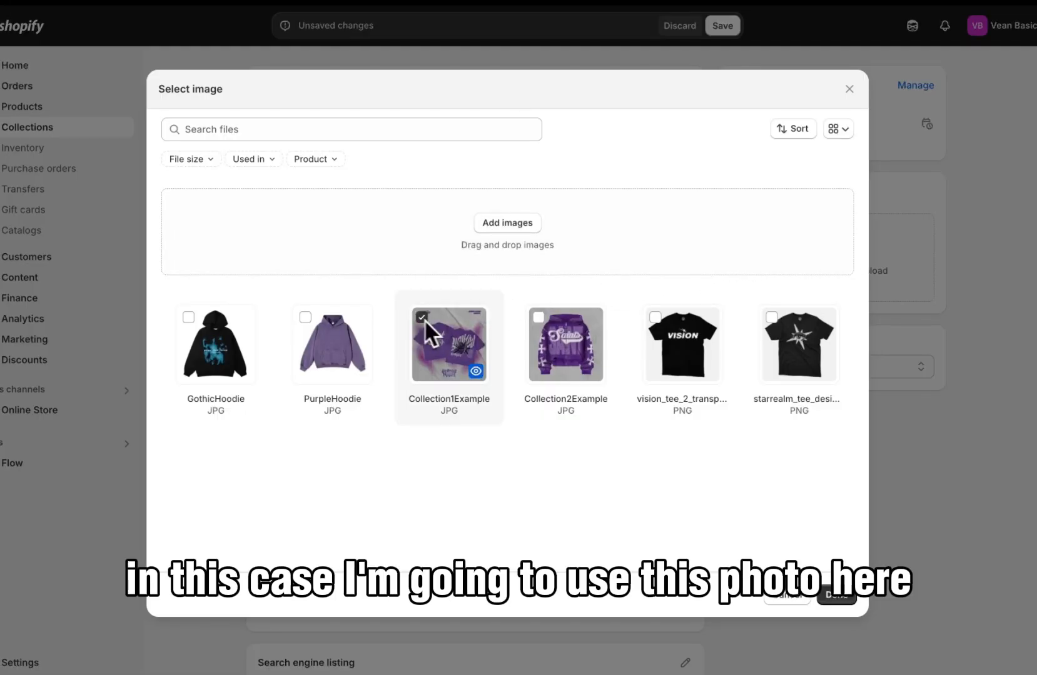
{"action": "left_click", "coordinate": [841, 599]}
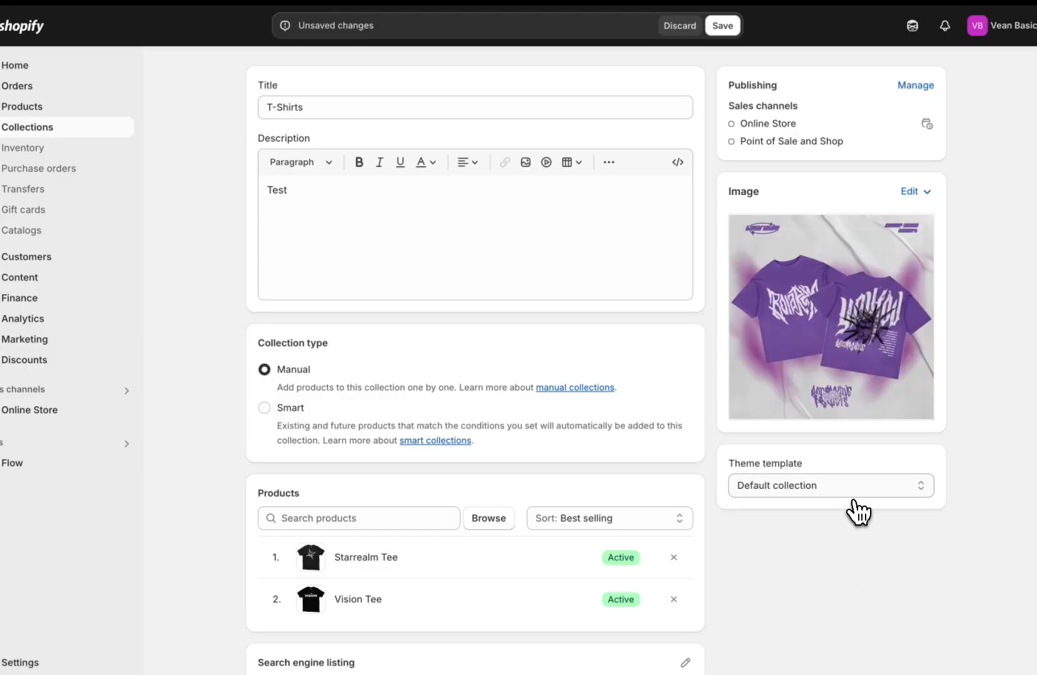
Change the collection's product sorting to Manually and save the collection
{"action": "left_click", "coordinate": [587, 525]}
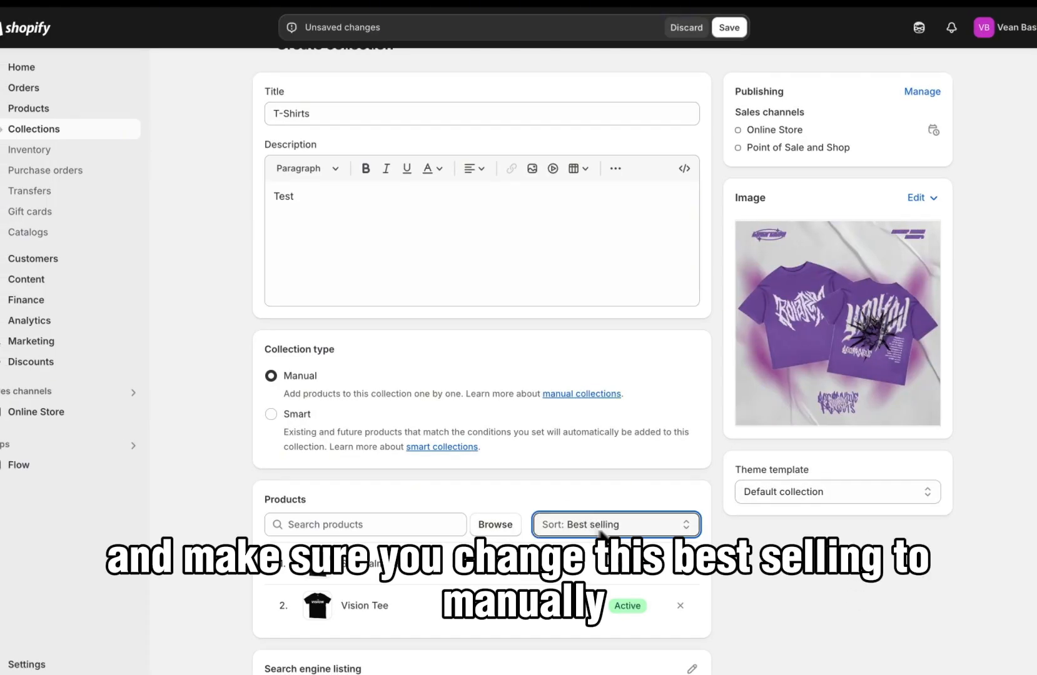
{"action": "left_click", "coordinate": [599, 531]}
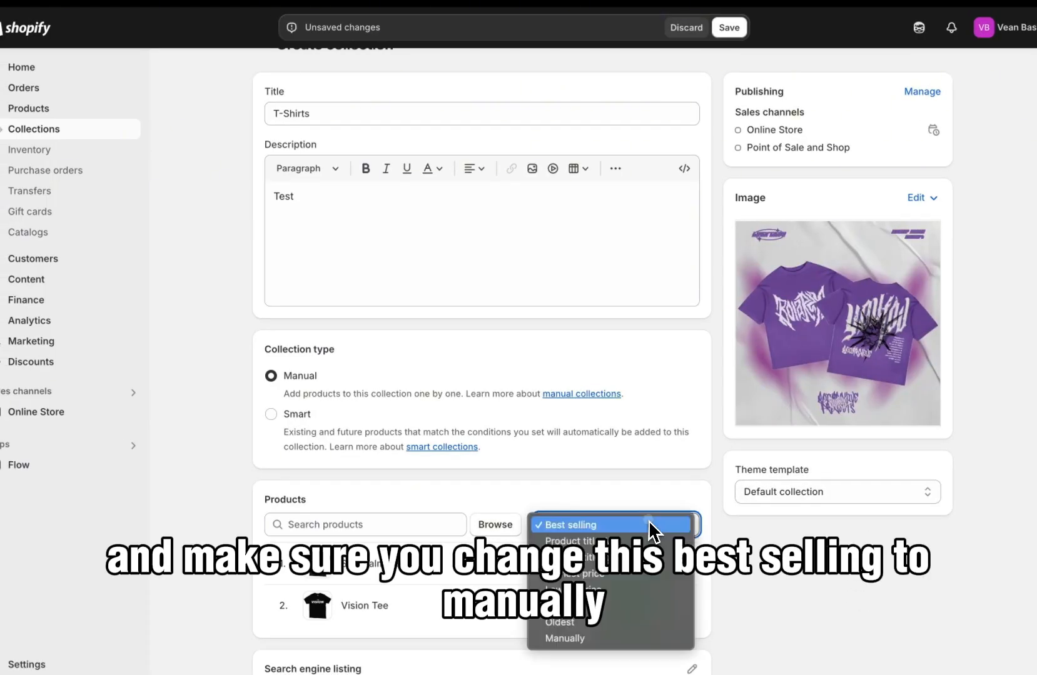
{"action": "left_click", "coordinate": [589, 638]}
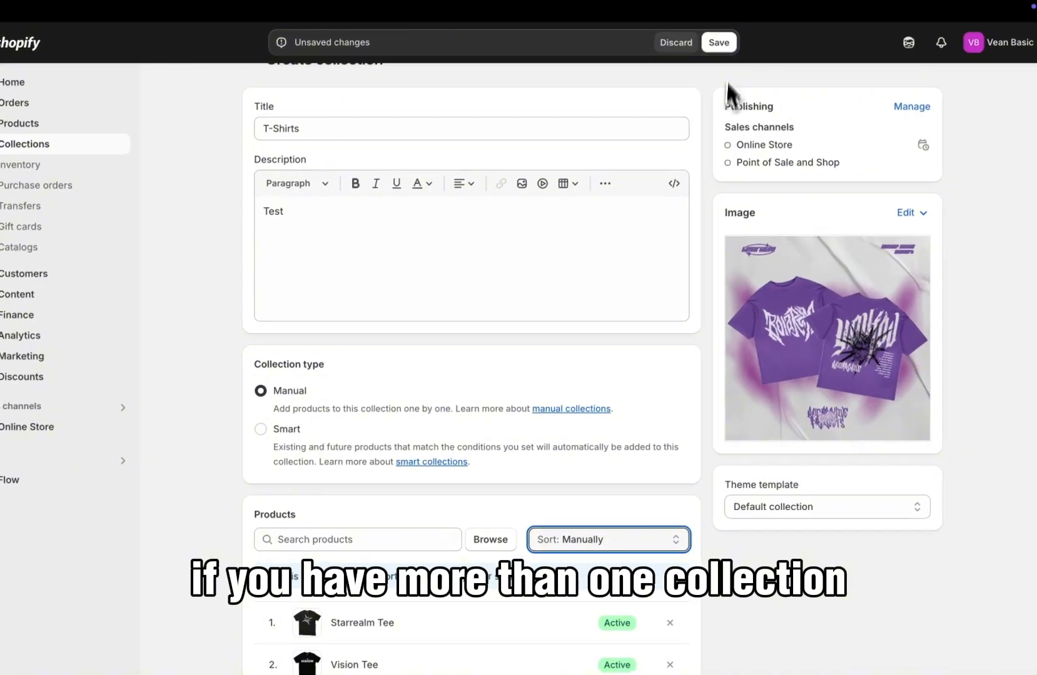
{"action": "left_click", "coordinate": [732, 30]}
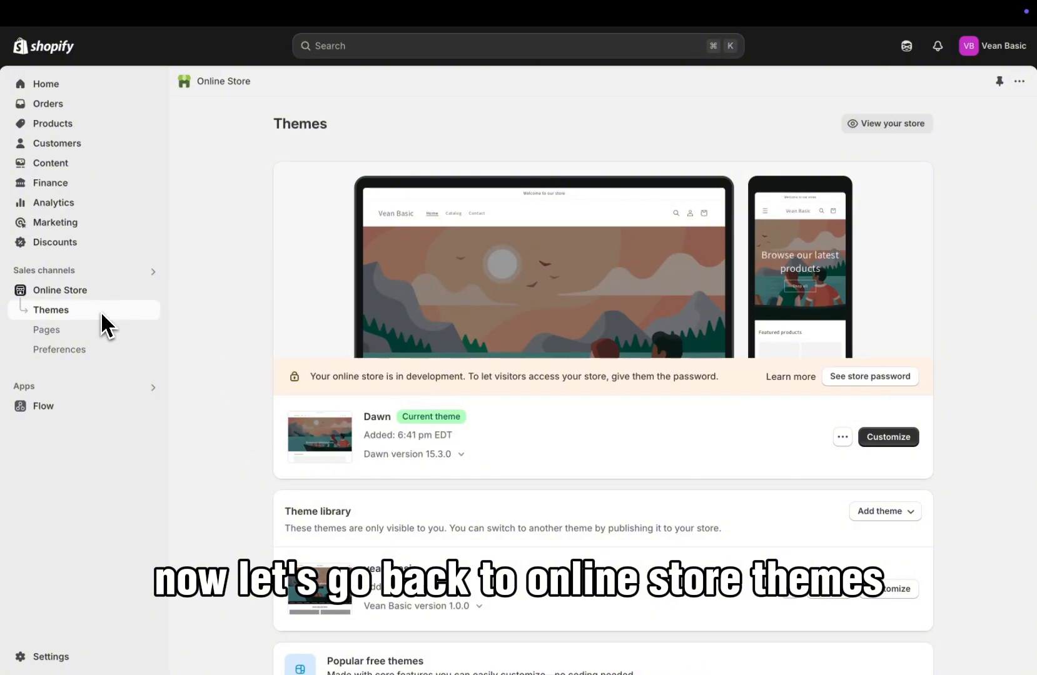
Open the vean-basic theme from the theme library for customization and set vean_logo_1000px_2 as its logo
{"action": "scroll", "coordinate": [197, 370], "scroll_direction": "down", "scroll_amount": 2}
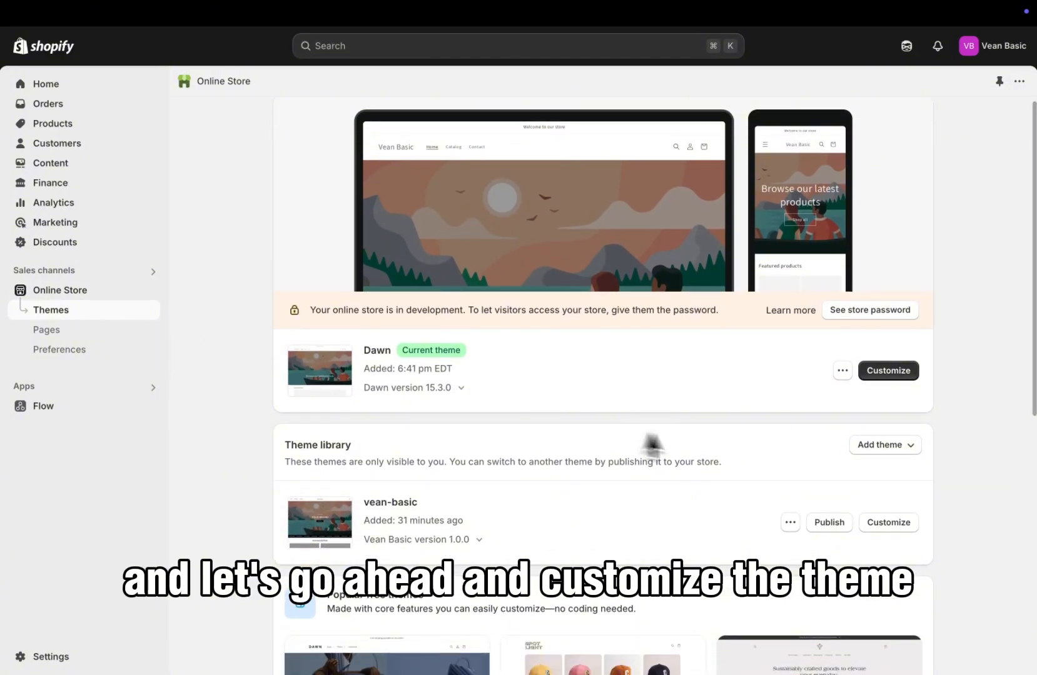
{"action": "left_click", "coordinate": [890, 523]}
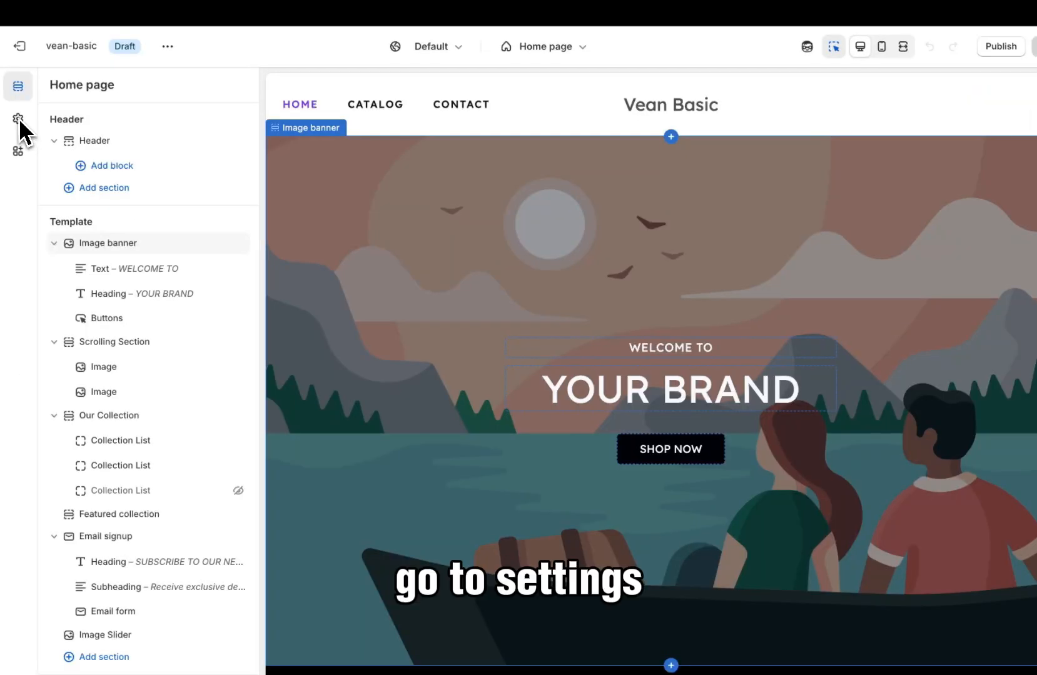
{"action": "left_click", "coordinate": [19, 120]}
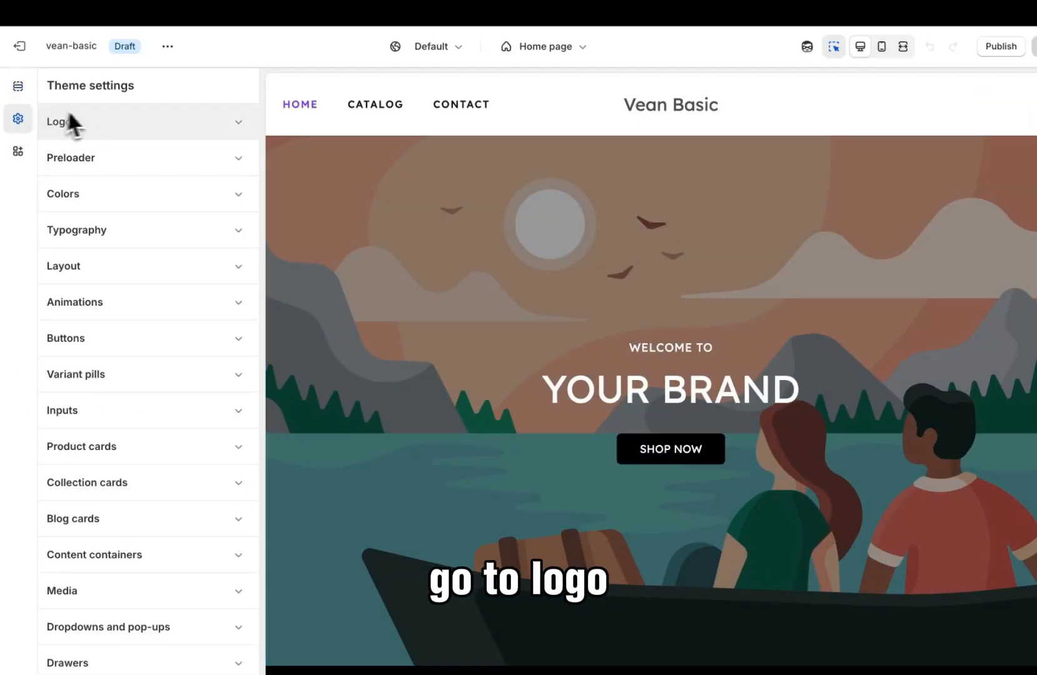
{"action": "left_click", "coordinate": [102, 125]}
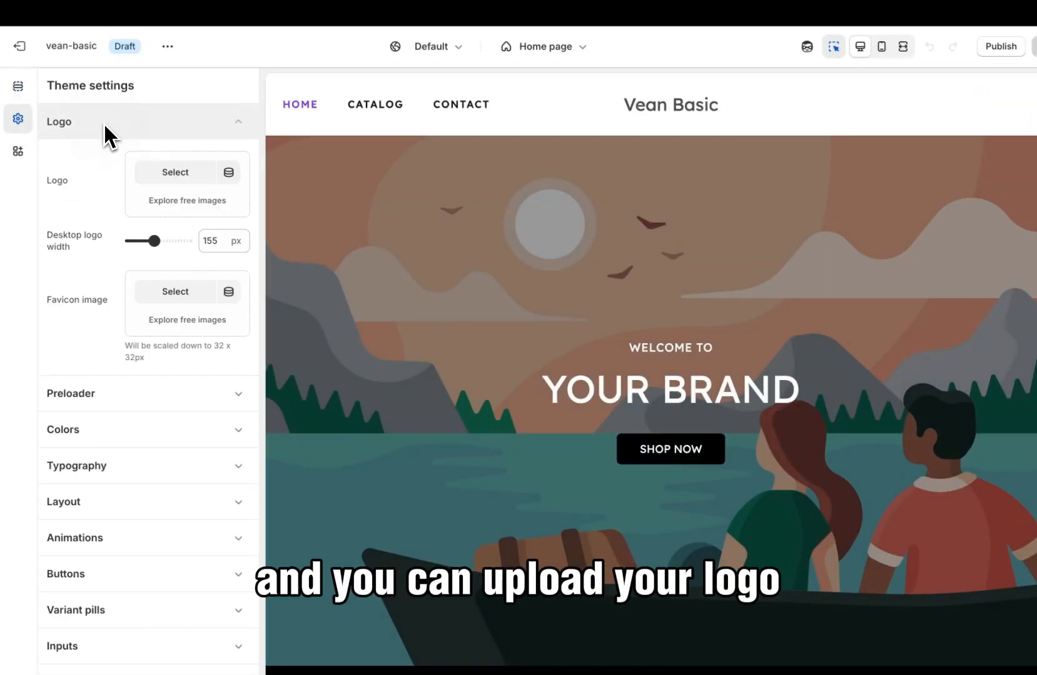
{"action": "left_click", "coordinate": [169, 175]}
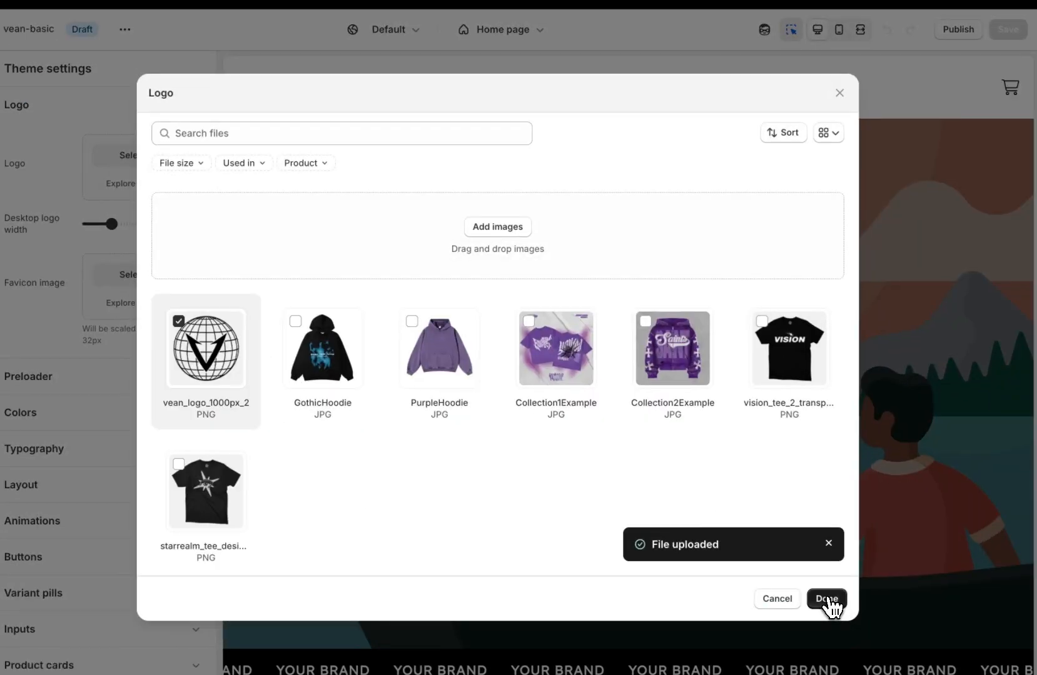
{"action": "left_click", "coordinate": [830, 600]}
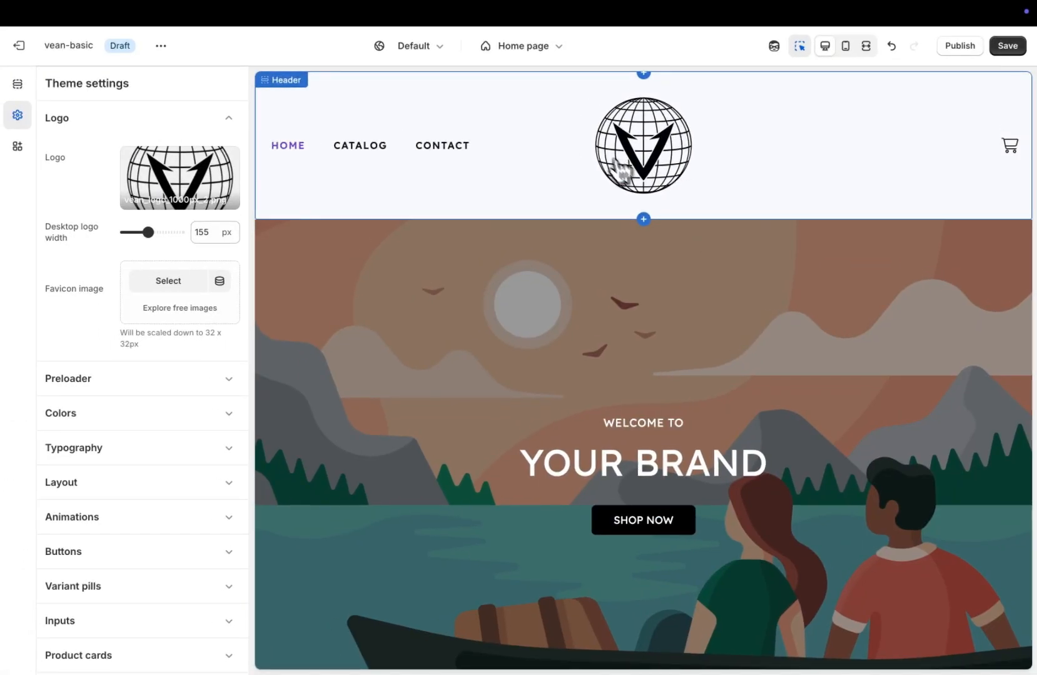
Reduce the desktop logo width to 95 px and use vean_logo_1000px_2 as the favicon image
{"action": "left_click_drag", "start_coordinate": [148, 223], "coordinate": [139, 223]}
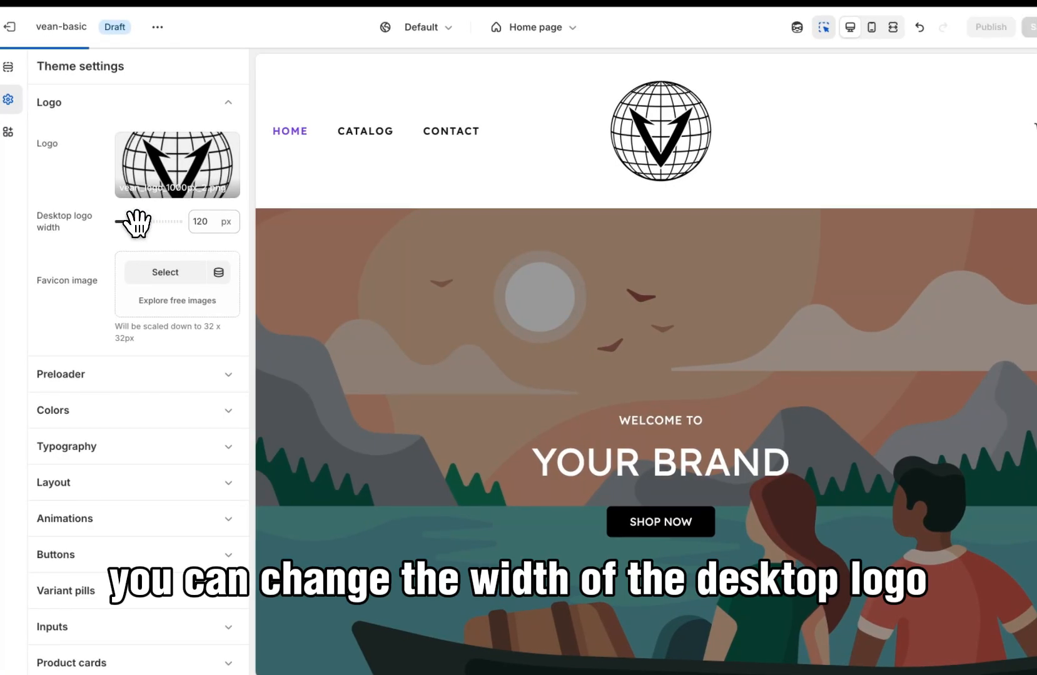
{"action": "left_click", "coordinate": [164, 272]}
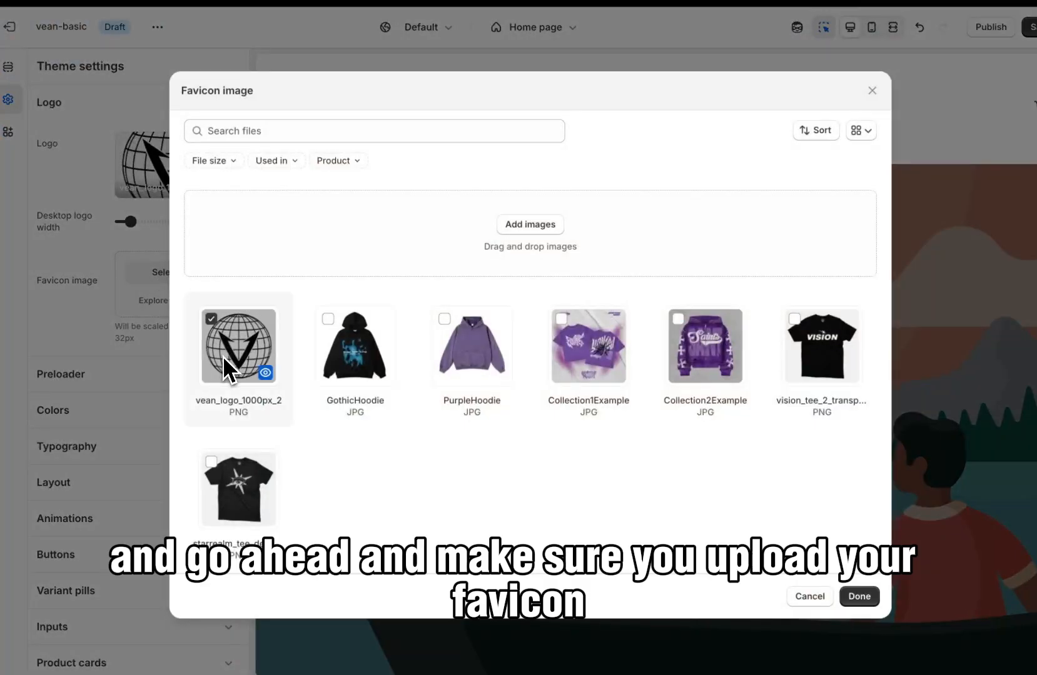
{"action": "left_click", "coordinate": [857, 597]}
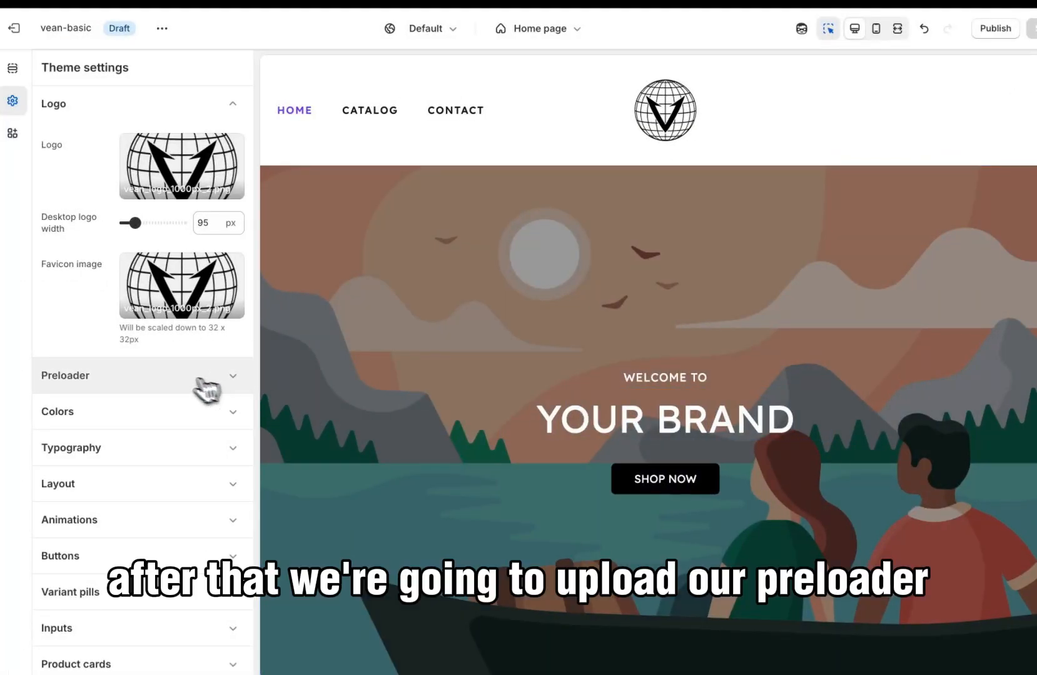
Set vean_logo_1000px_2 as the theme's preloader image
{"action": "left_click", "coordinate": [133, 378]}
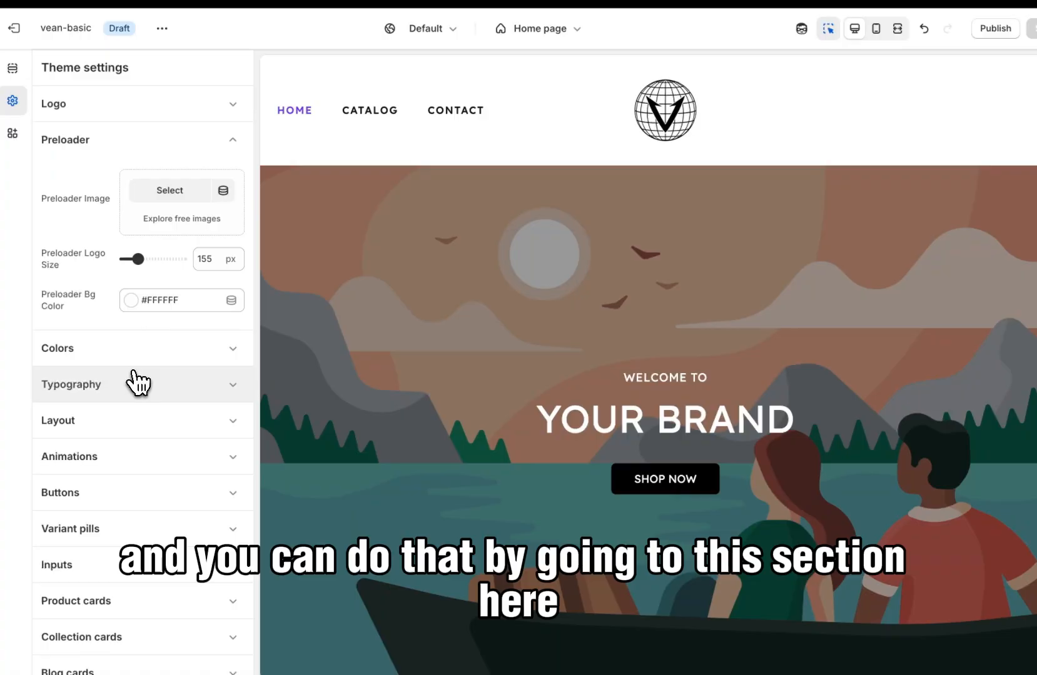
{"action": "left_click", "coordinate": [170, 190]}
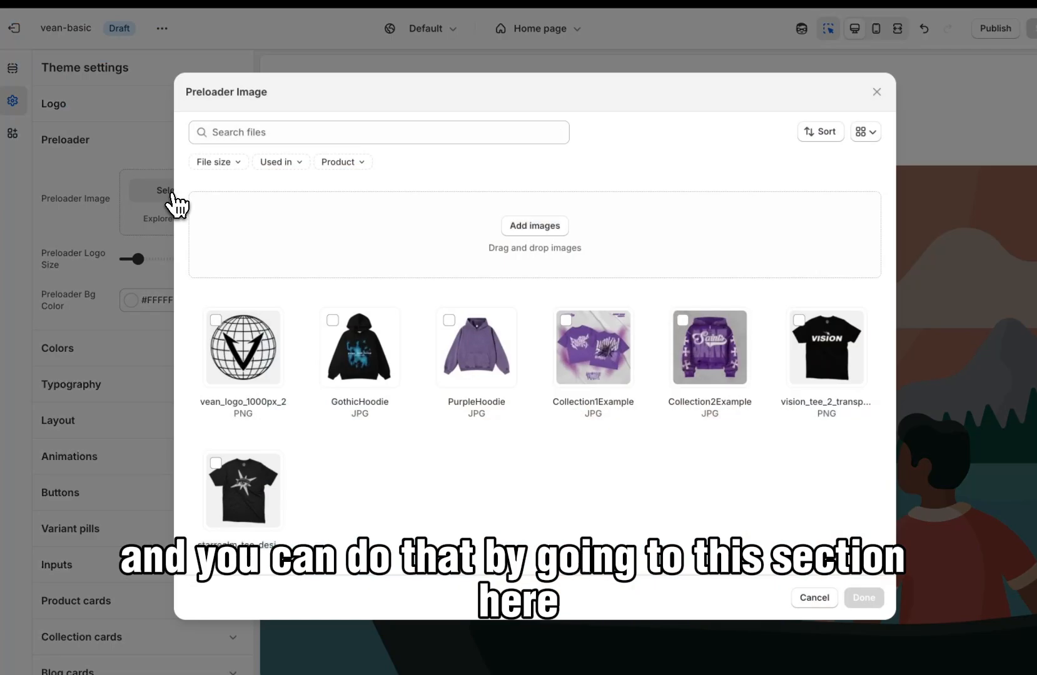
{"action": "left_click", "coordinate": [235, 340]}
{"action": "left_click", "coordinate": [864, 598]}
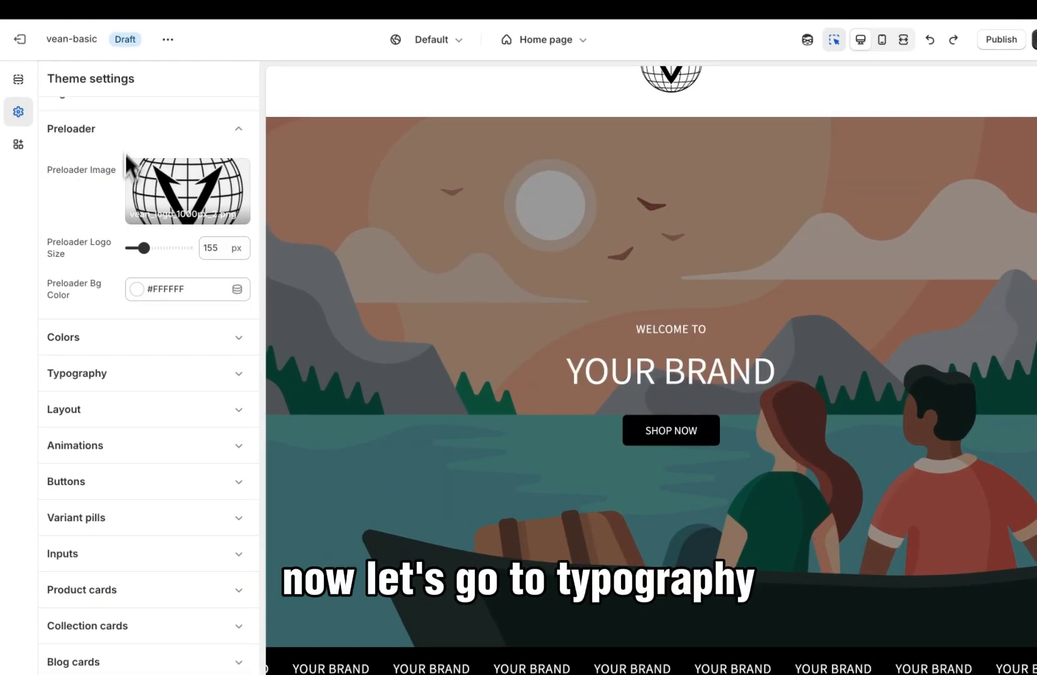
Open the theme's typography settings to view the heading and body font options
{"action": "left_click", "coordinate": [108, 378]}
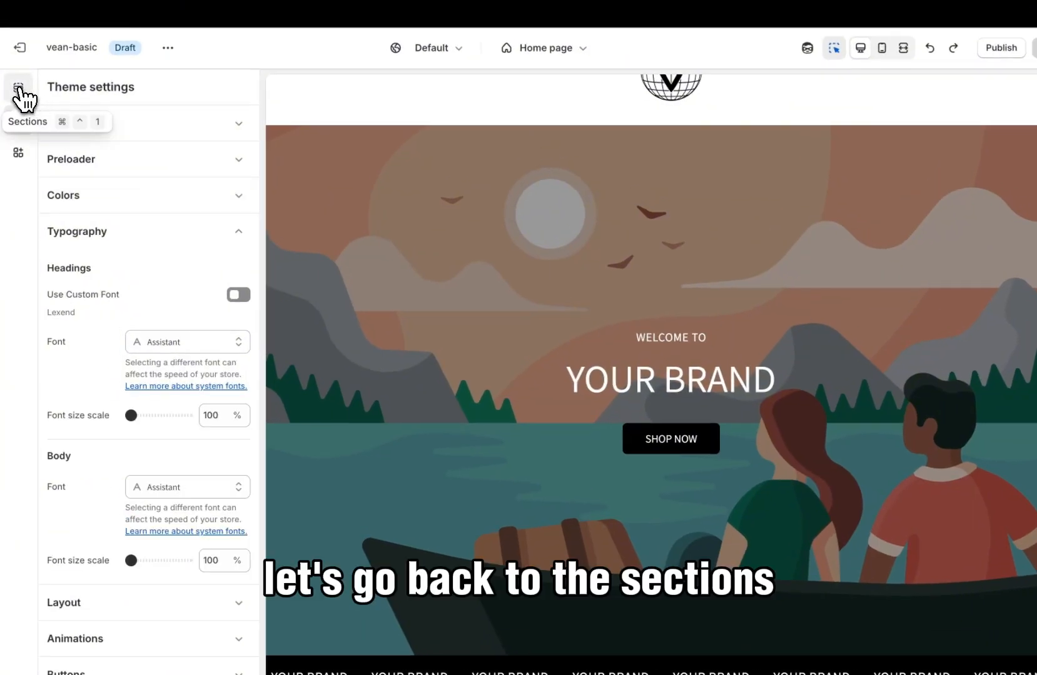
Open the home page's Image banner section and set 1920X1080-DESKTOP as its desktop image
{"action": "left_click", "coordinate": [19, 91]}
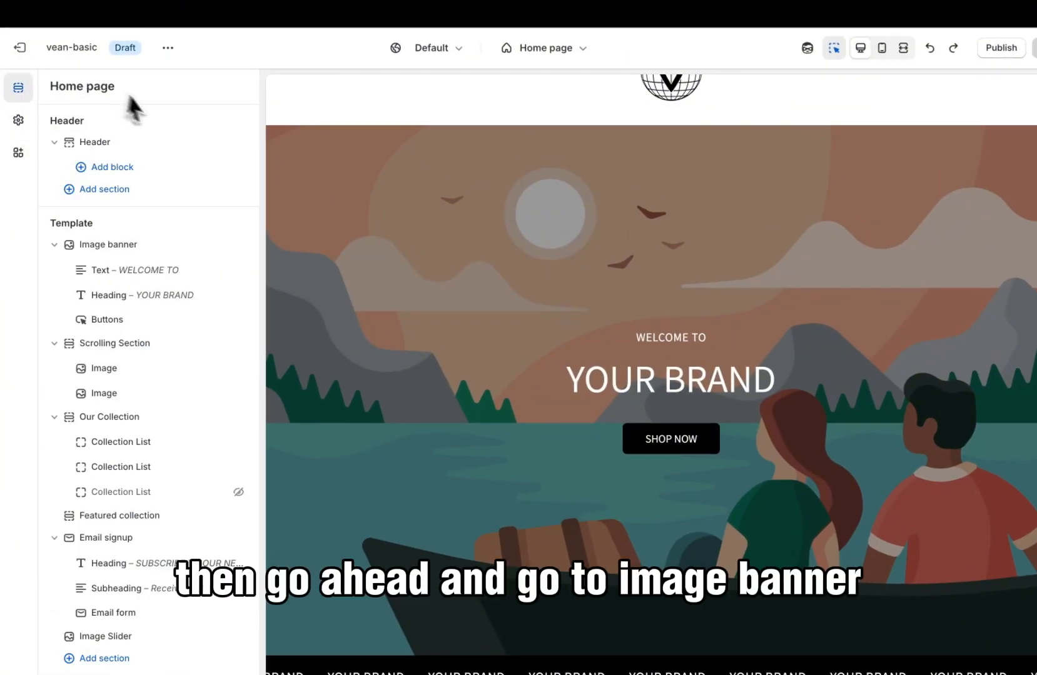
{"action": "left_click", "coordinate": [112, 246]}
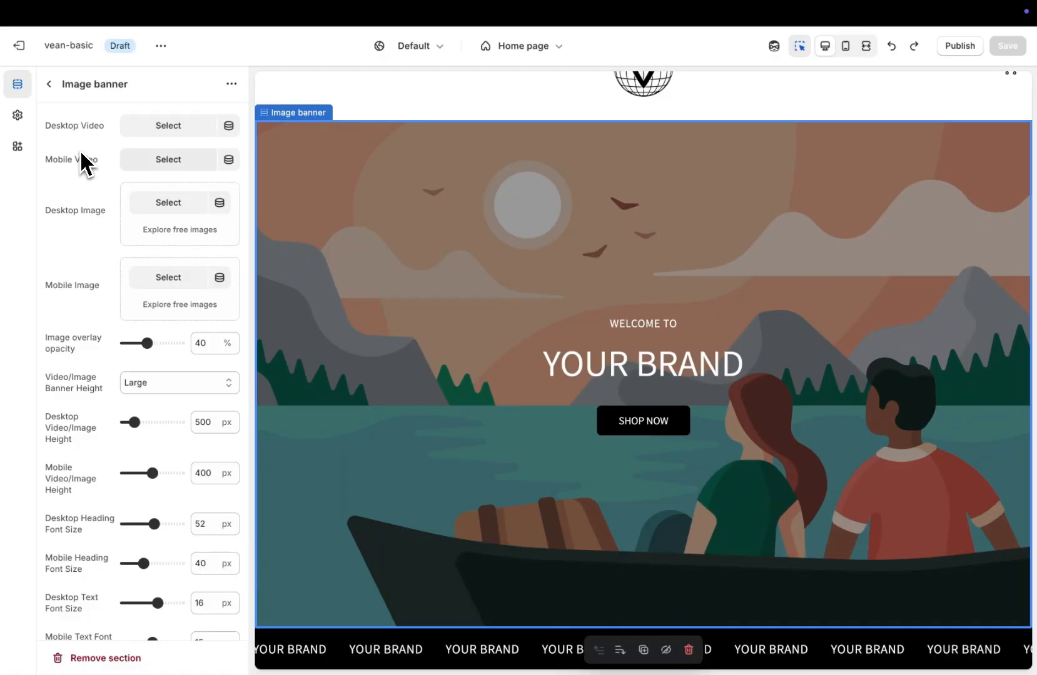
{"action": "left_click", "coordinate": [164, 204]}
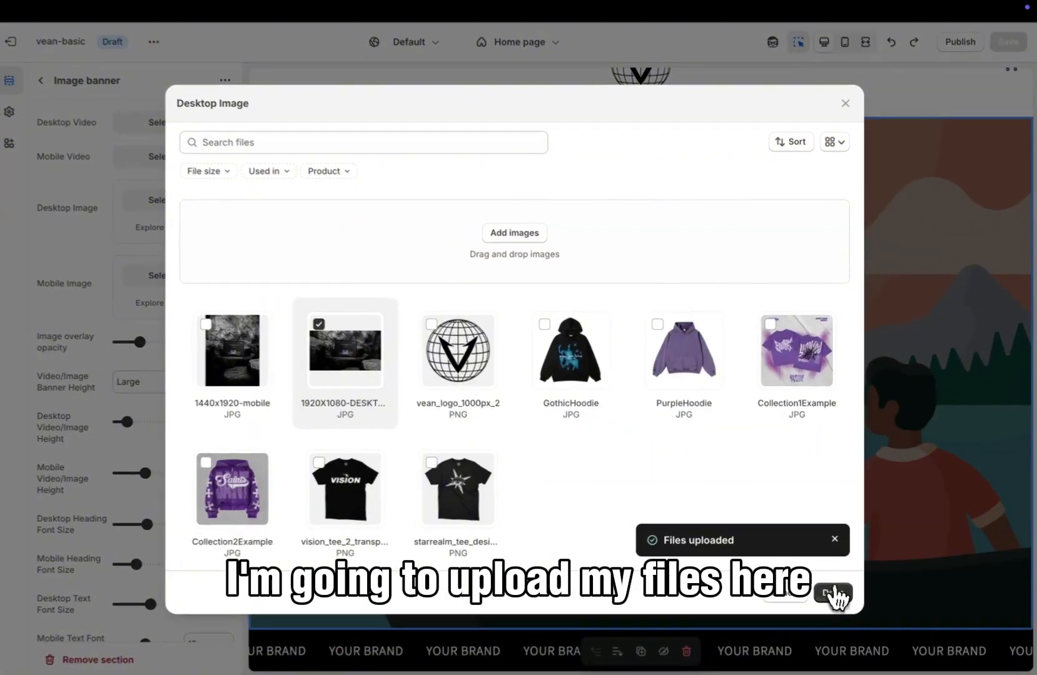
{"action": "left_click", "coordinate": [834, 594]}
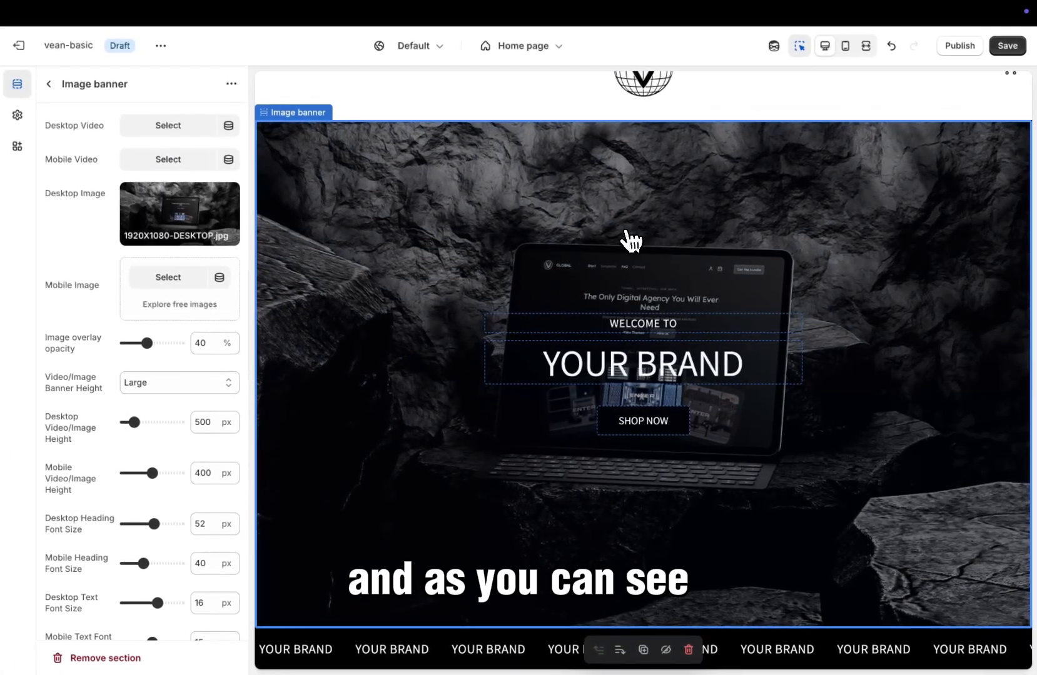
Set 1440x1920-mobile as the banner's mobile image and switch the preview to the mobile layout
{"action": "left_click", "coordinate": [138, 271]}
{"action": "left_click", "coordinate": [225, 341]}
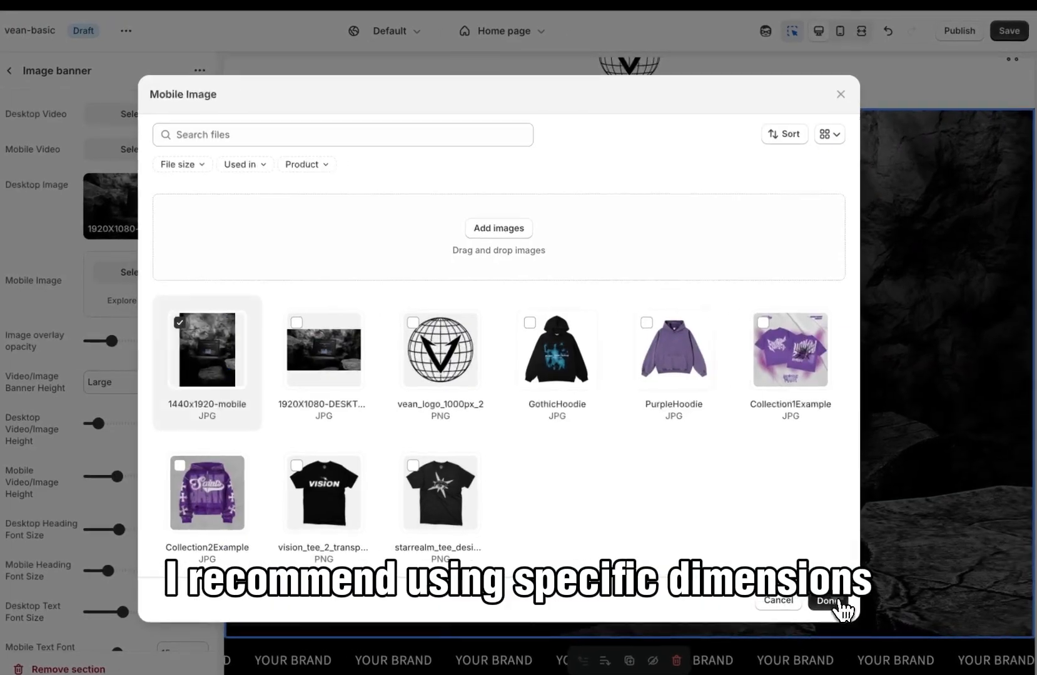
{"action": "left_click", "coordinate": [856, 597]}
{"action": "left_click", "coordinate": [868, 28]}
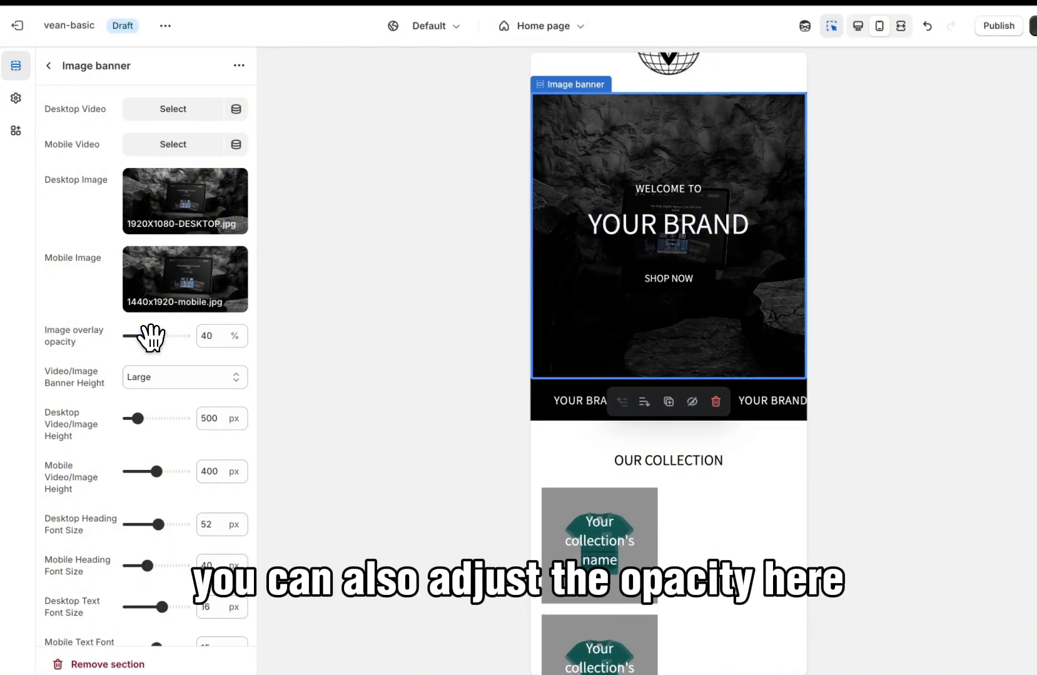
Set the banner height to Fixed Height and review the banner's font size and button color settings
{"action": "left_click", "coordinate": [241, 382]}
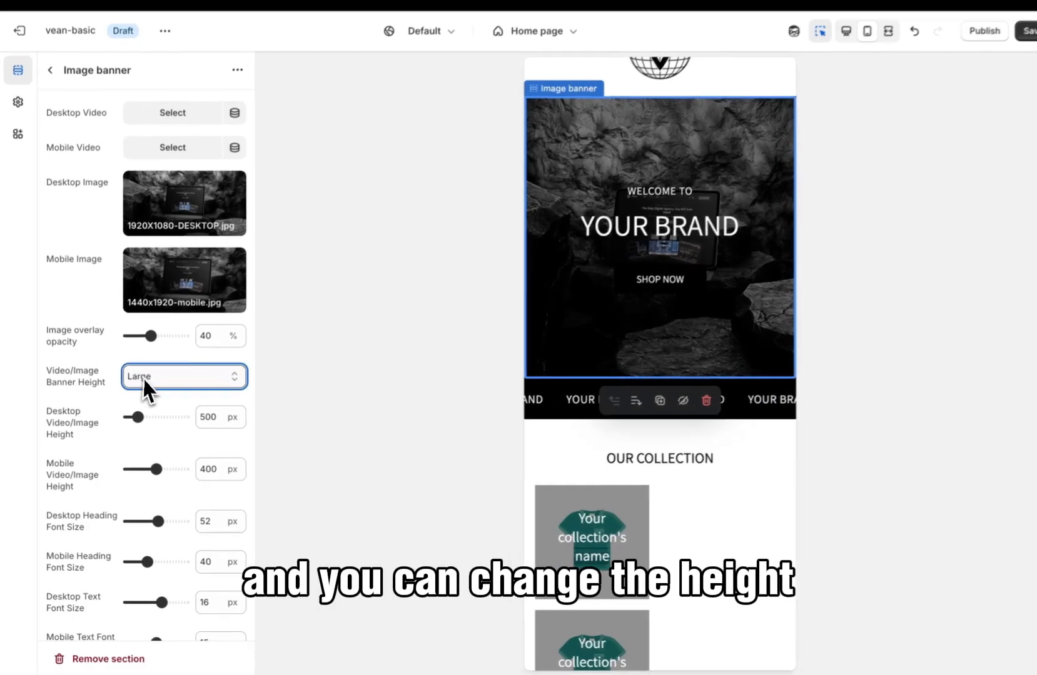
{"action": "left_click", "coordinate": [145, 383]}
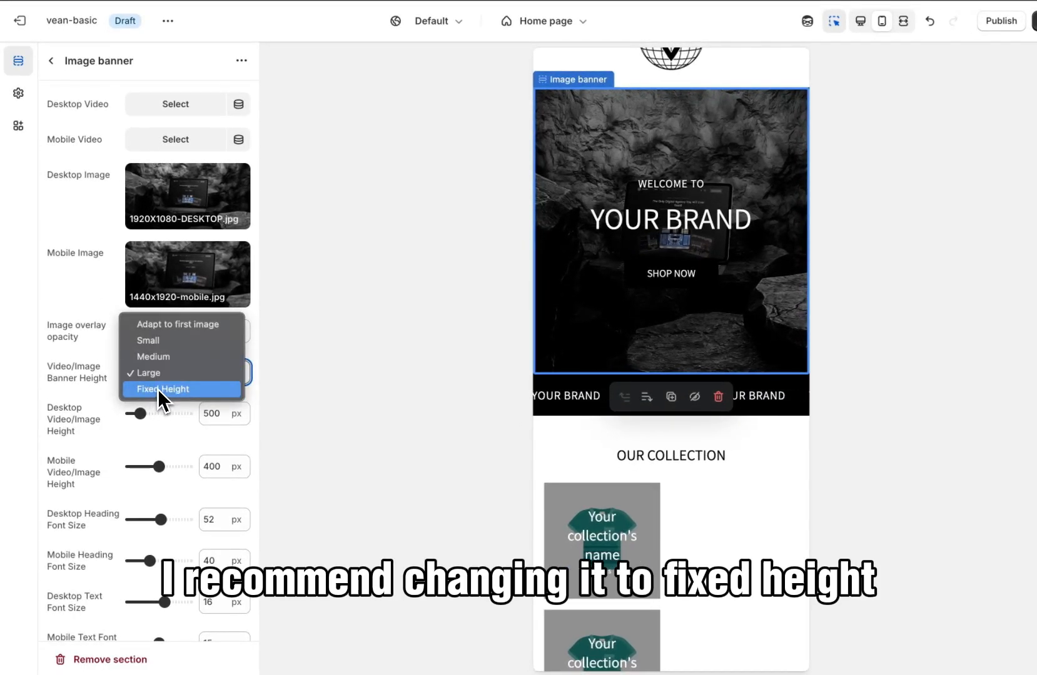
{"action": "left_click", "coordinate": [158, 389]}
{"action": "scroll", "coordinate": [88, 397], "scroll_direction": "down", "scroll_amount": 5}
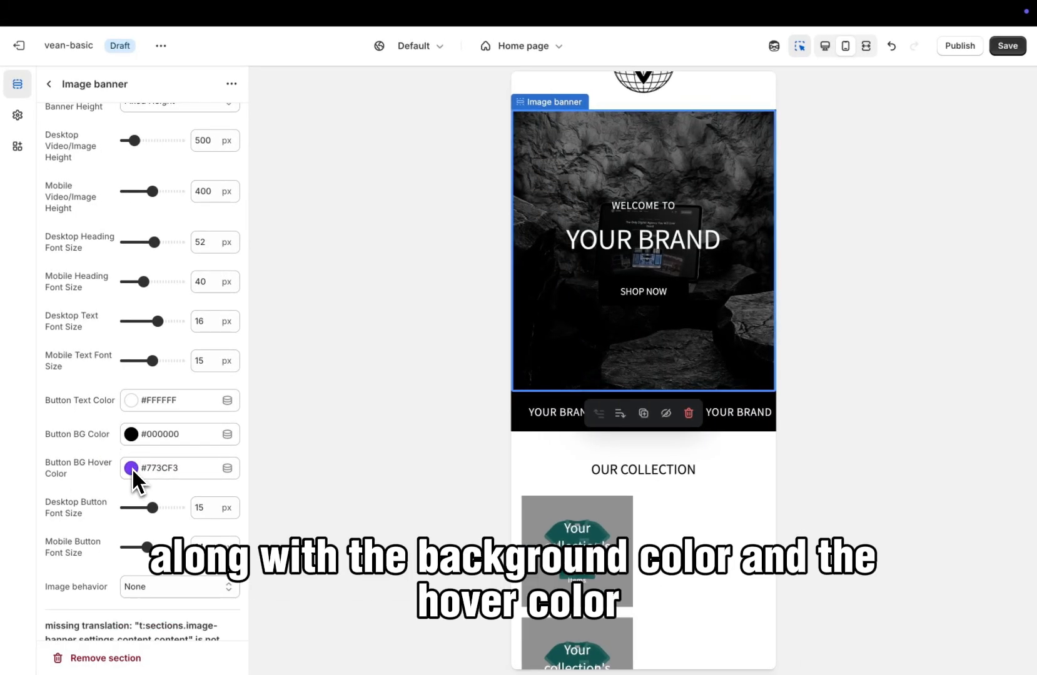
{"action": "left_click", "coordinate": [661, 293]}
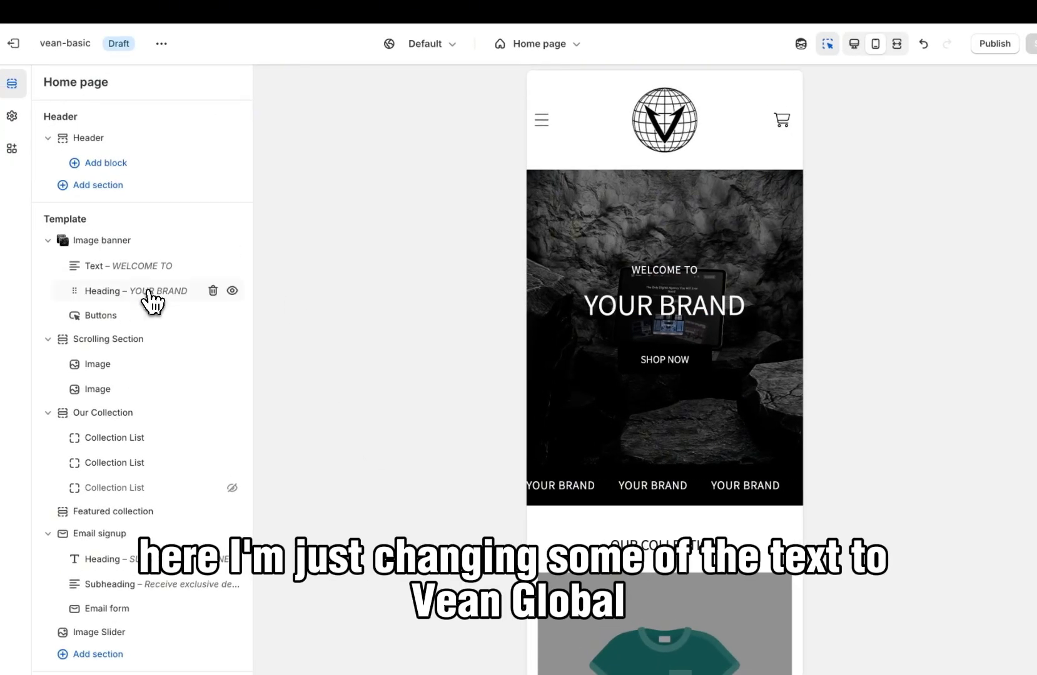
Change the image banner's heading text to "Vean Global" and adjust its mobile heading font size
{"action": "left_click", "coordinate": [145, 292]}
{"action": "left_click", "coordinate": [134, 181]}
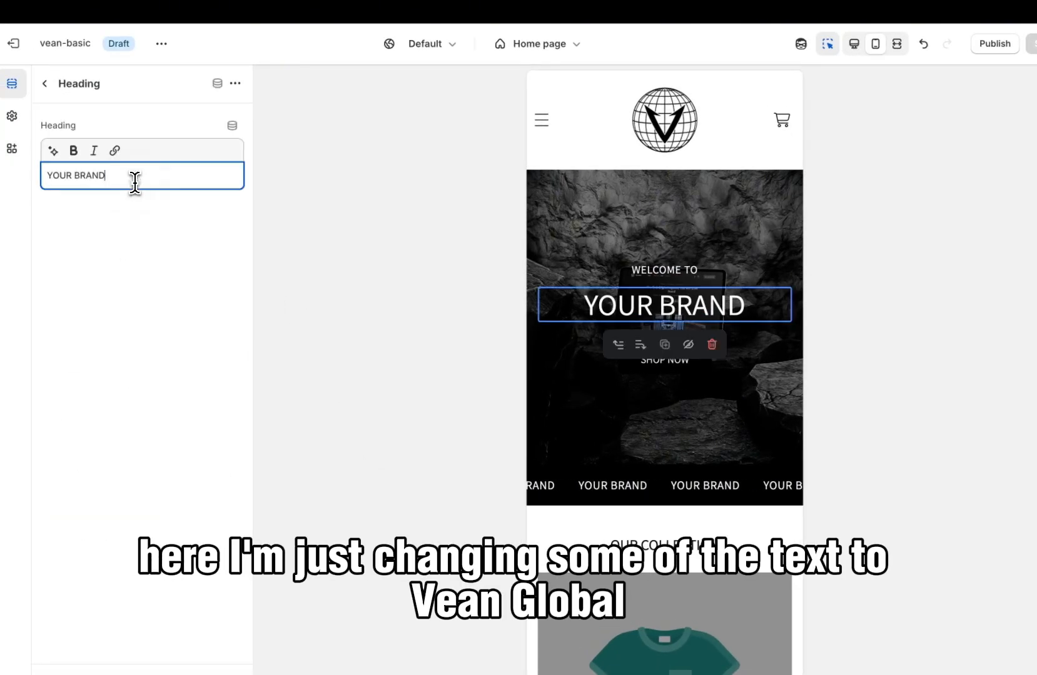
{"action": "key", "text": "ctrl+a"}
{"action": "type", "text": "Vean Global"}
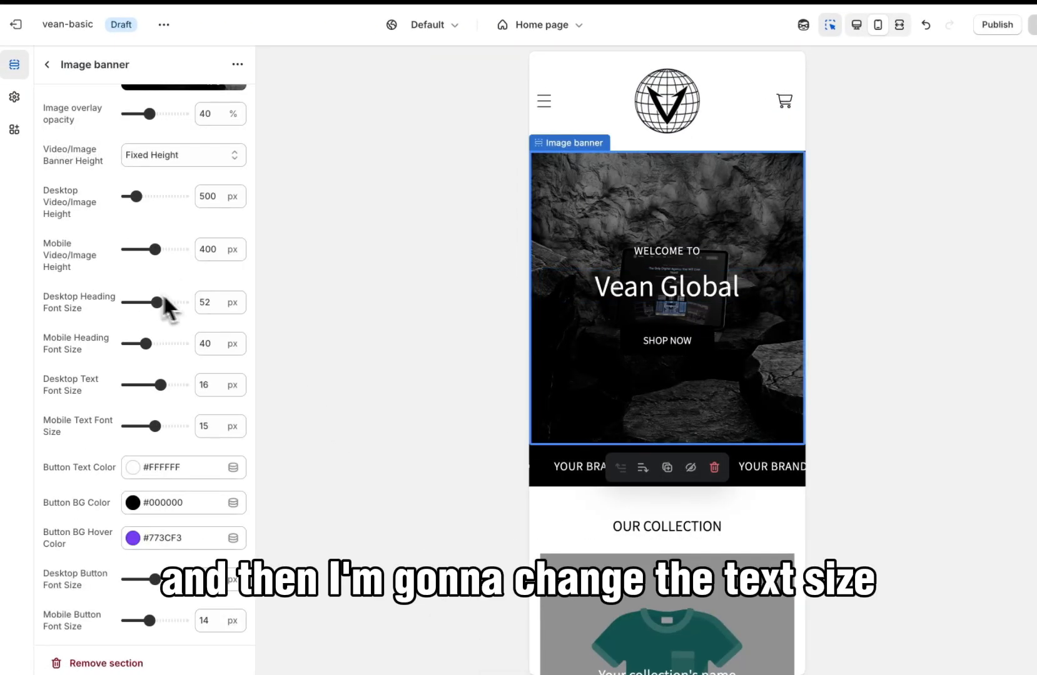
{"action": "left_click", "coordinate": [154, 343]}
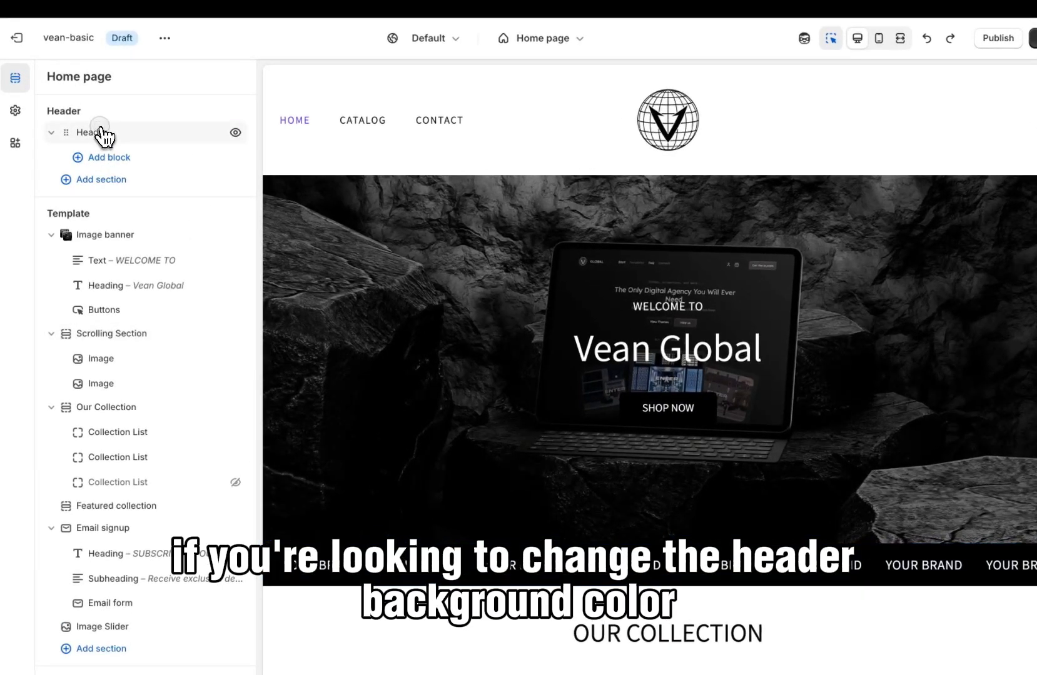
Try a black header background (#050505) together with a lighter menu color
{"action": "left_click", "coordinate": [99, 135]}
{"action": "left_click", "coordinate": [134, 295]}
{"action": "left_click", "coordinate": [139, 412]}
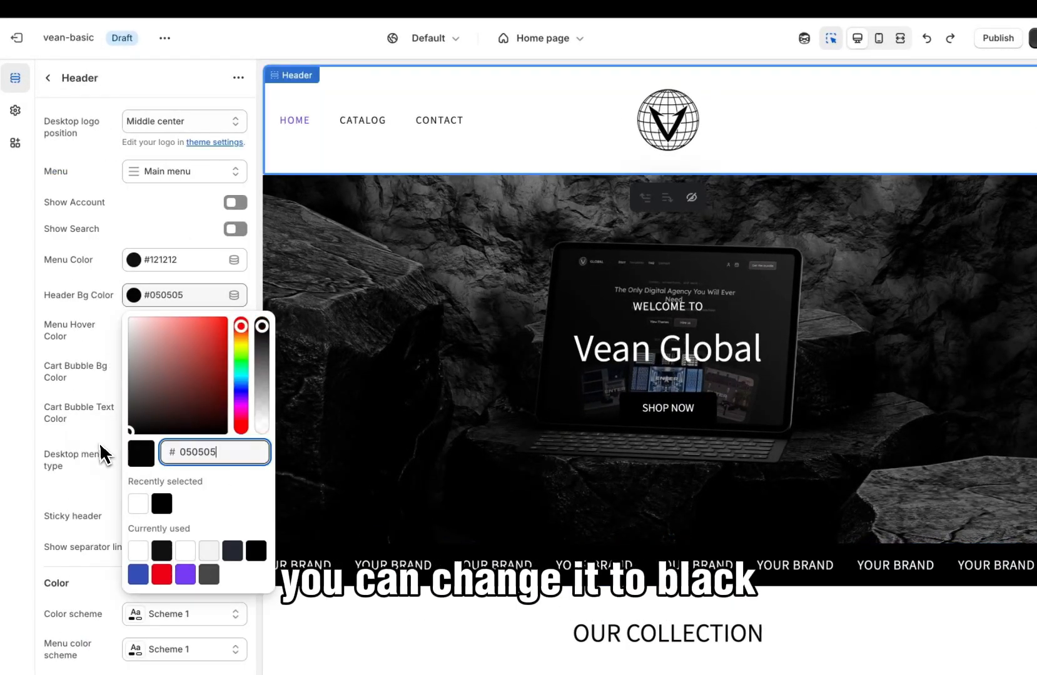
{"action": "left_click", "coordinate": [98, 455]}
{"action": "left_click", "coordinate": [133, 260]}
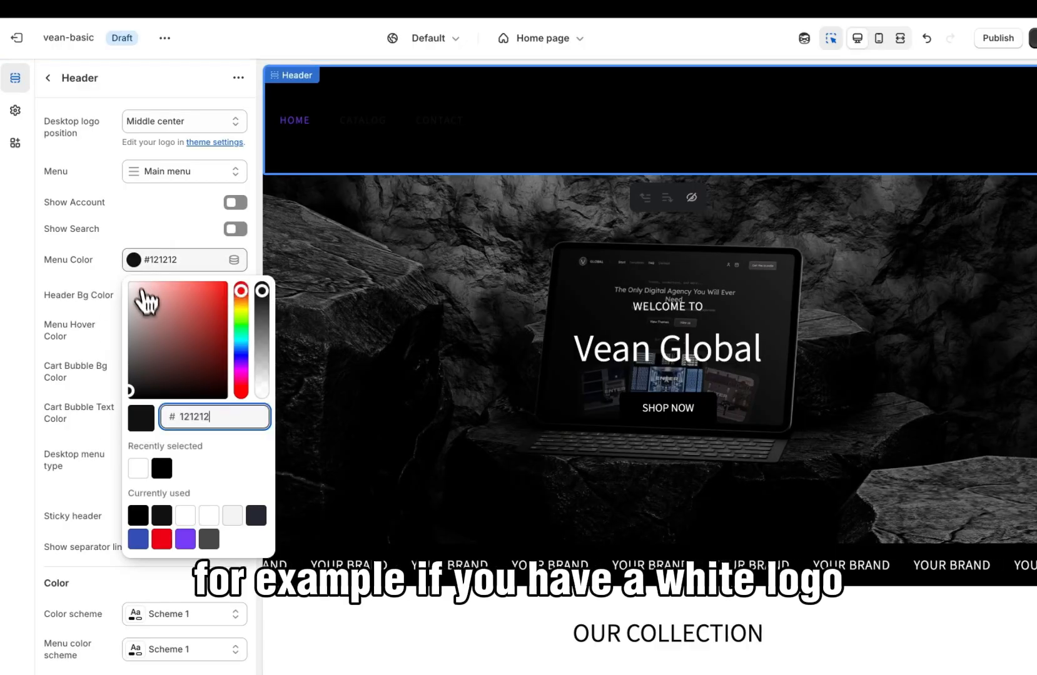
{"action": "left_click_drag", "start_coordinate": [143, 297], "coordinate": [107, 273]}
{"action": "left_click", "coordinate": [107, 273]}
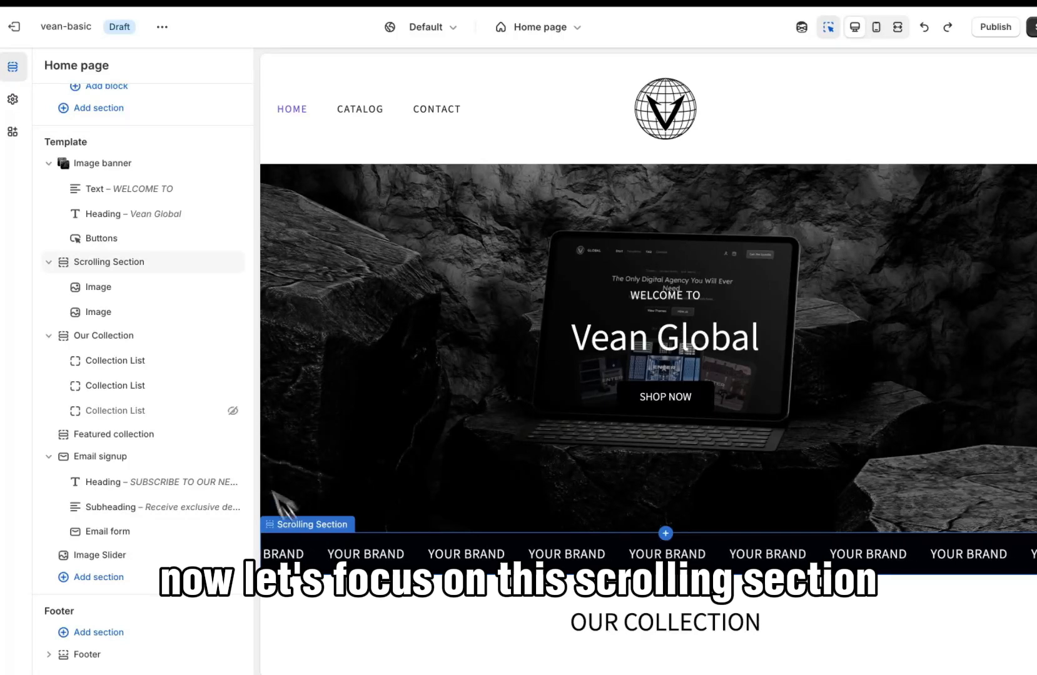
Change the text of the first Image block in the Scrolling Section to "VEAN GLOBAL" and save
{"action": "left_click", "coordinate": [105, 289]}
{"action": "triple_click", "coordinate": [125, 216]}
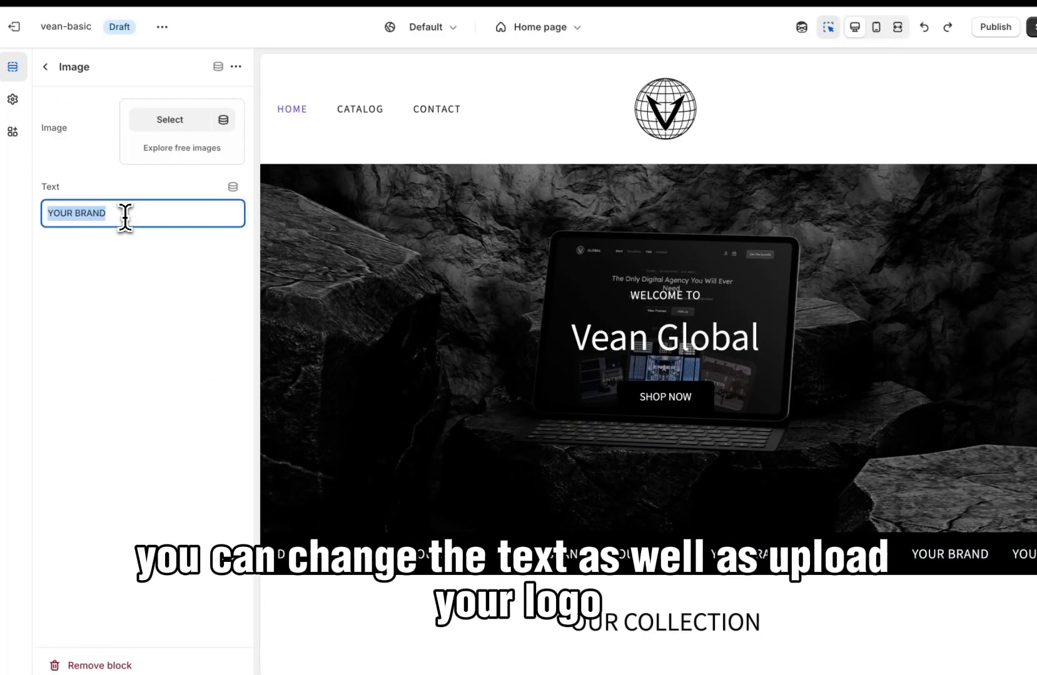
{"action": "type", "text": "VEAN GLOBAL"}
{"action": "left_click", "coordinate": [1033, 27]}
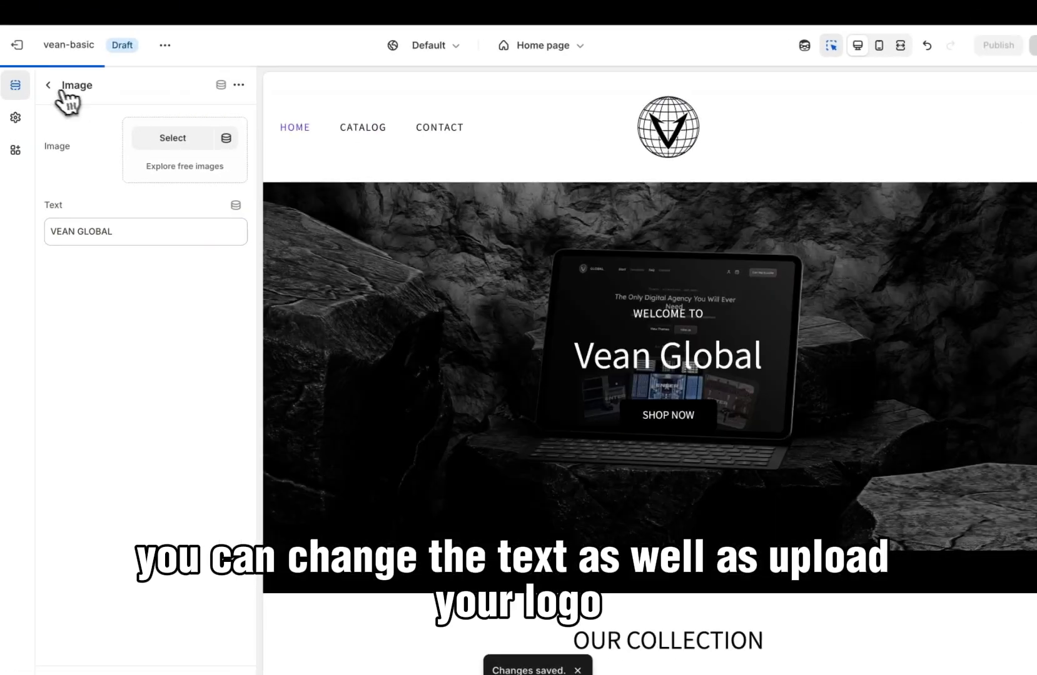
Set the second scrolling Image block's text to "VEAN GLOBAL" and use vean_logo_1000px_3.png as the block image
{"action": "left_click", "coordinate": [59, 67]}
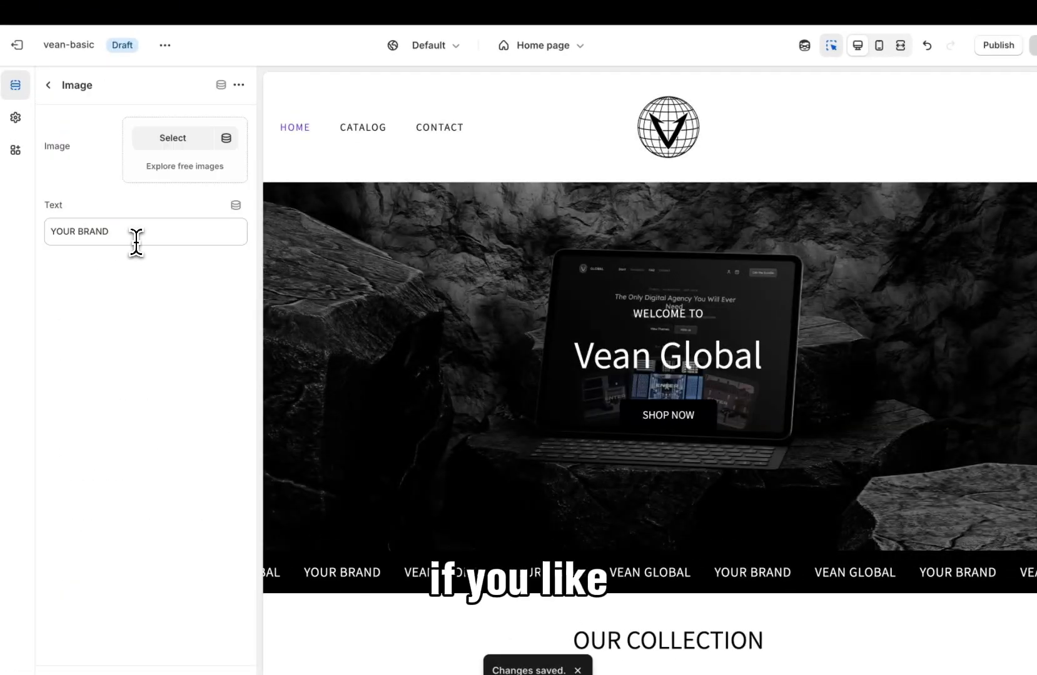
{"action": "triple_click", "coordinate": [135, 234]}
{"action": "type", "text": "VEAN GLOBAL"}
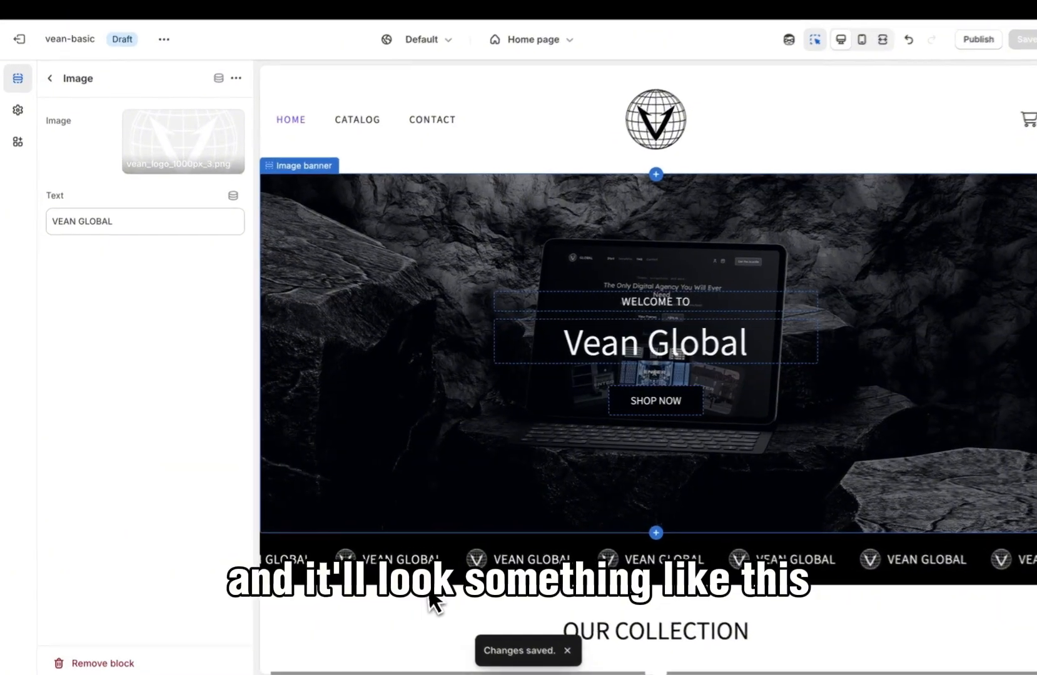
{"action": "left_click", "coordinate": [422, 574]}
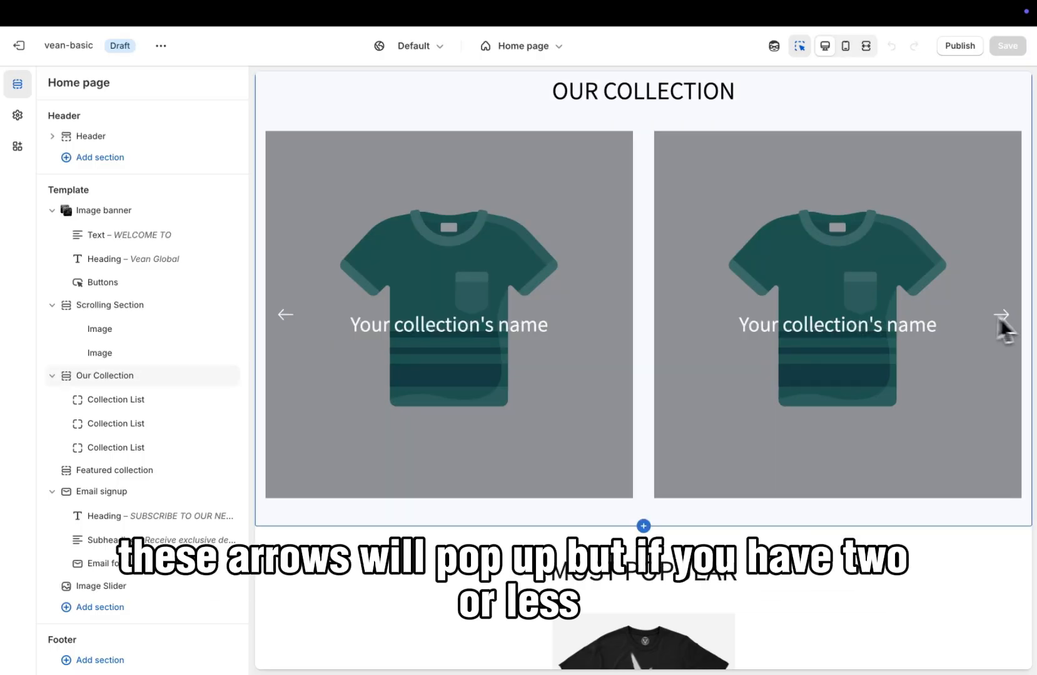
Hide the third Collection List block in the Our Collection section and save the theme
{"action": "left_click", "coordinate": [229, 448]}
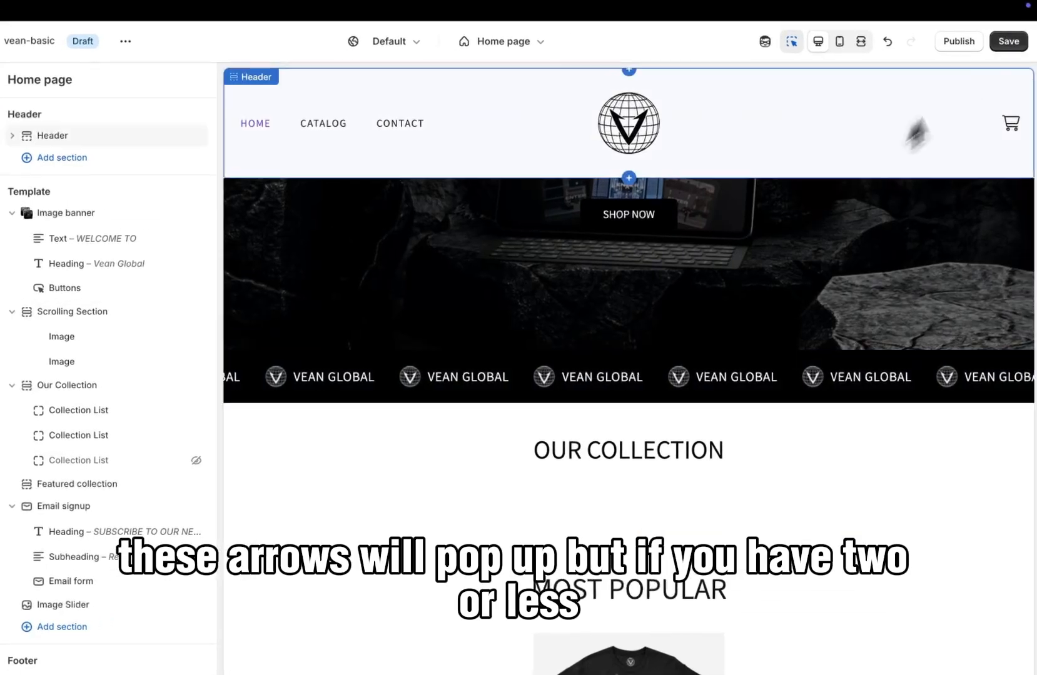
{"action": "left_click", "coordinate": [1007, 46]}
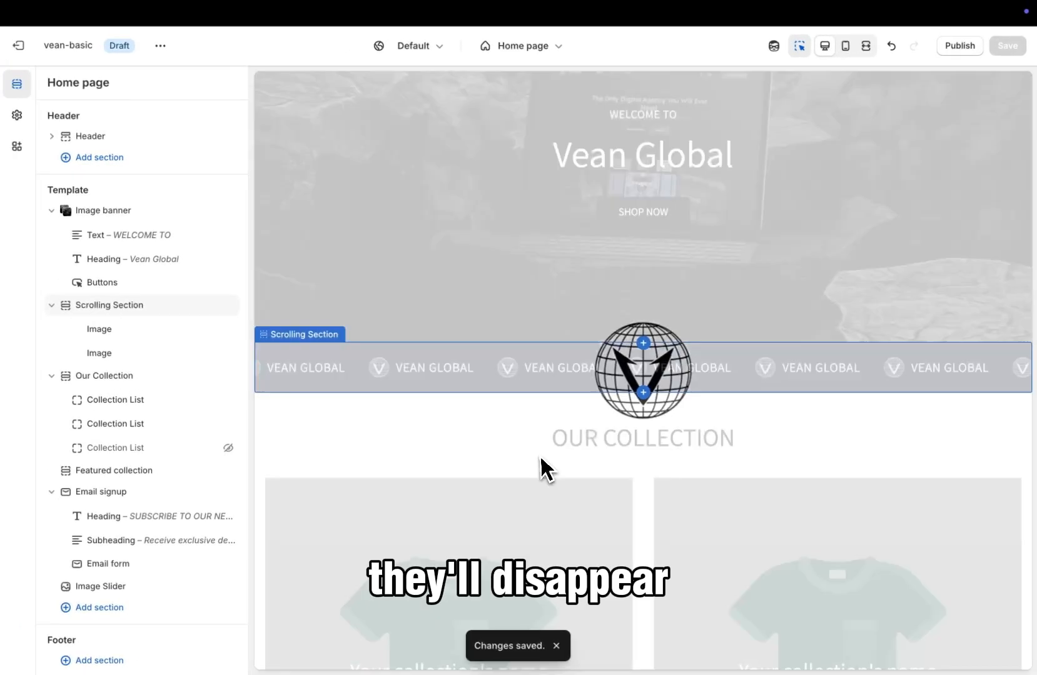
{"action": "scroll", "coordinate": [521, 483], "scroll_direction": "down", "scroll_amount": 5}
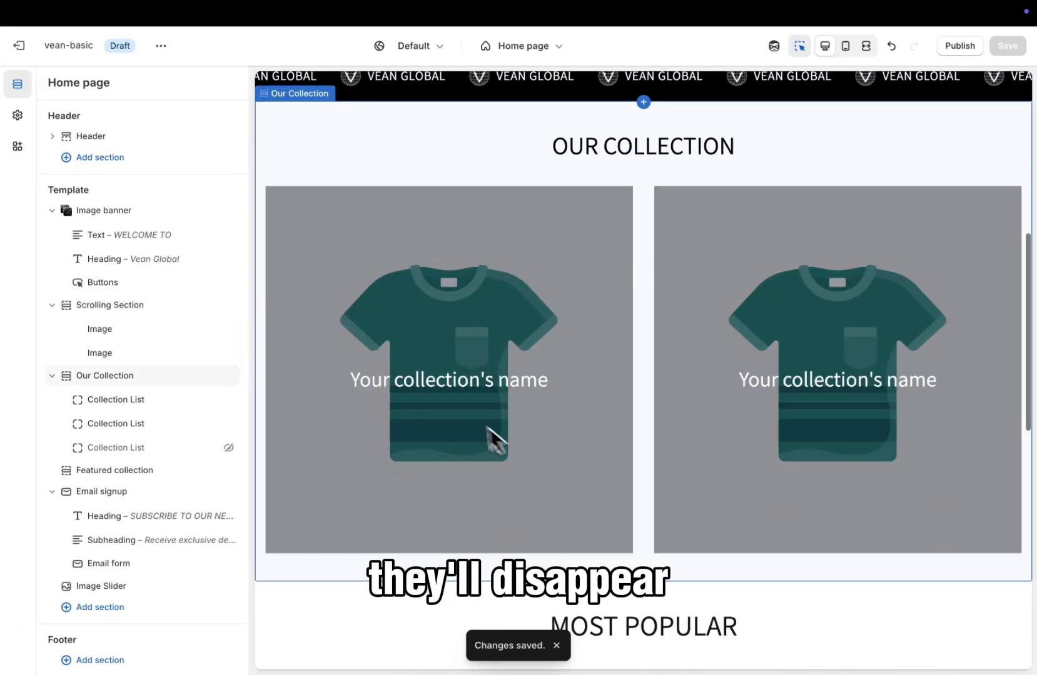
{"action": "left_click", "coordinate": [641, 436]}
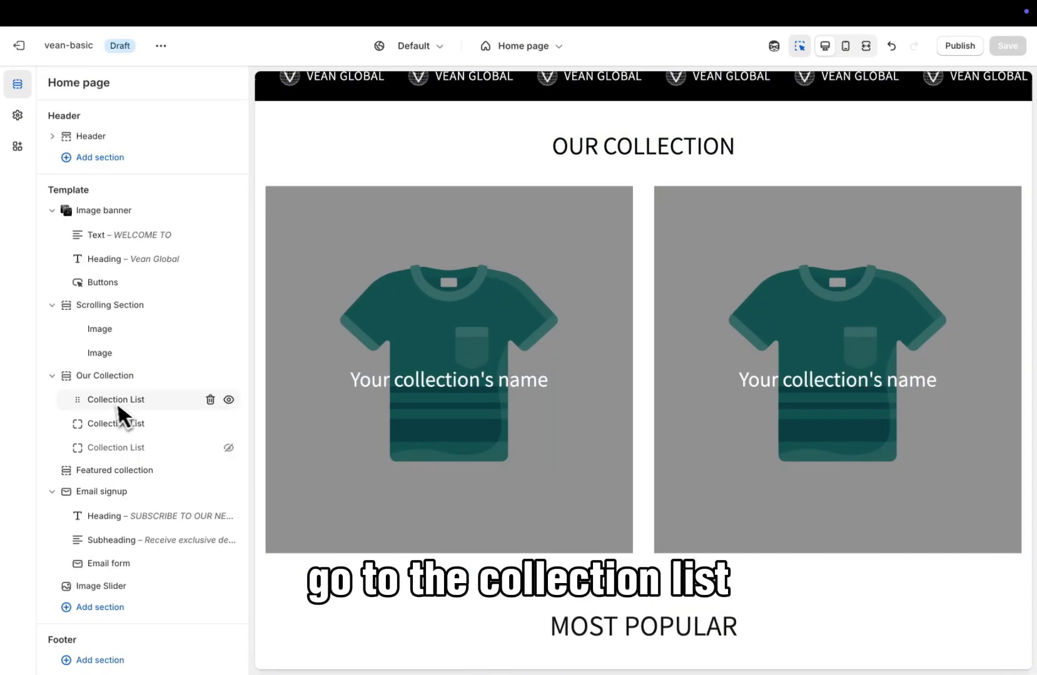
Assign the T-Shirts collection to the first Collection List block and save
{"action": "left_click", "coordinate": [114, 401]}
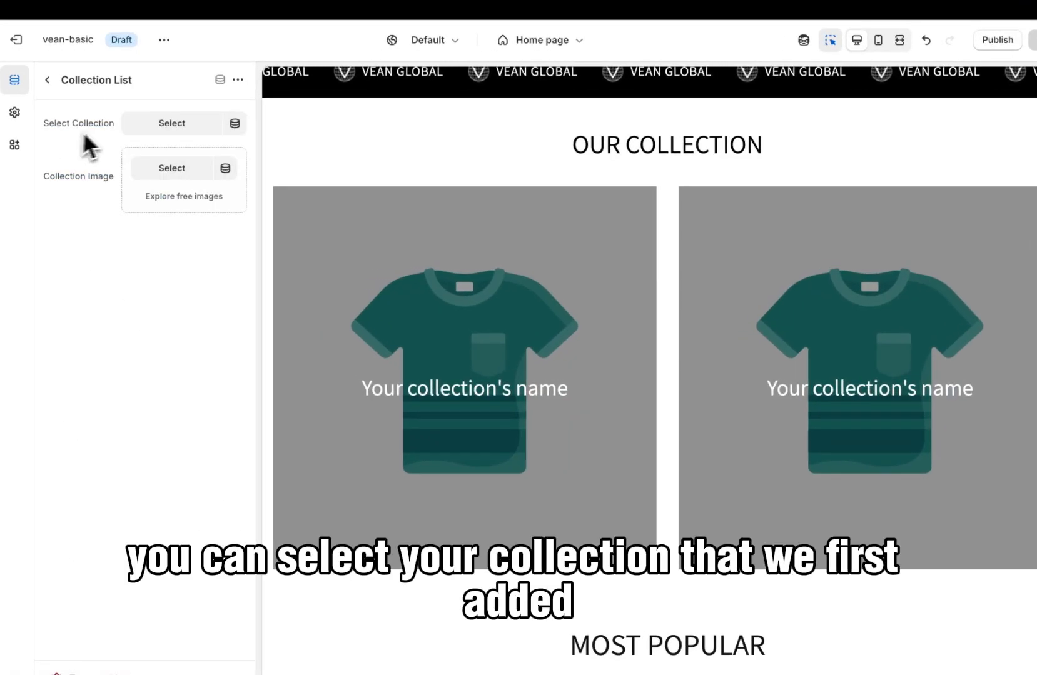
{"action": "left_click", "coordinate": [147, 122]}
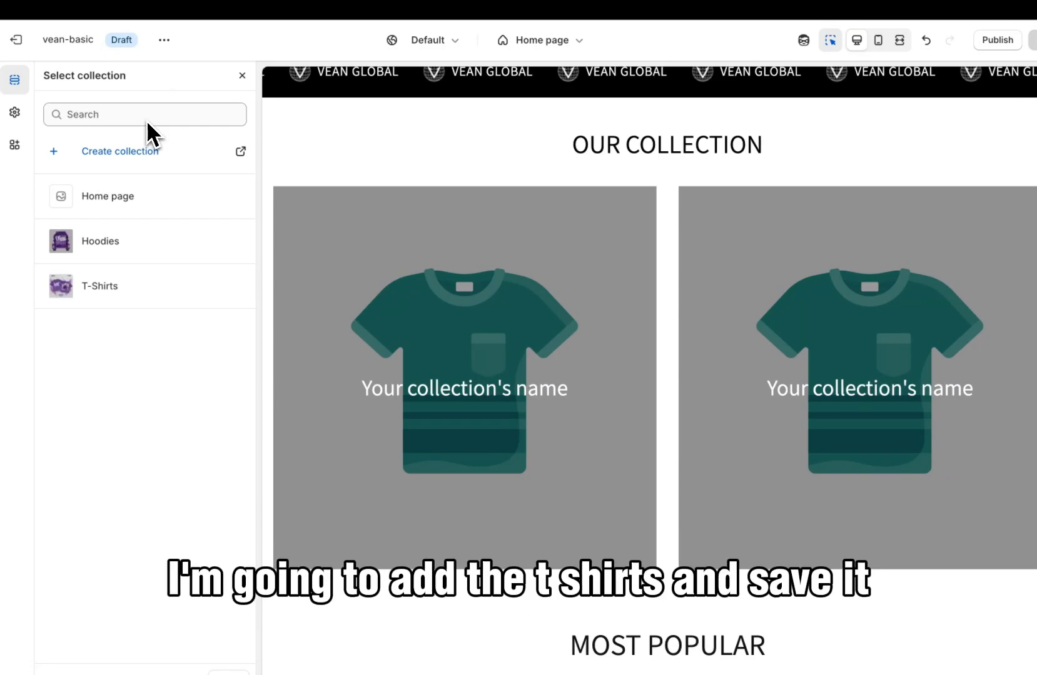
{"action": "left_click", "coordinate": [105, 286]}
{"action": "key", "text": "ctrl+s"}
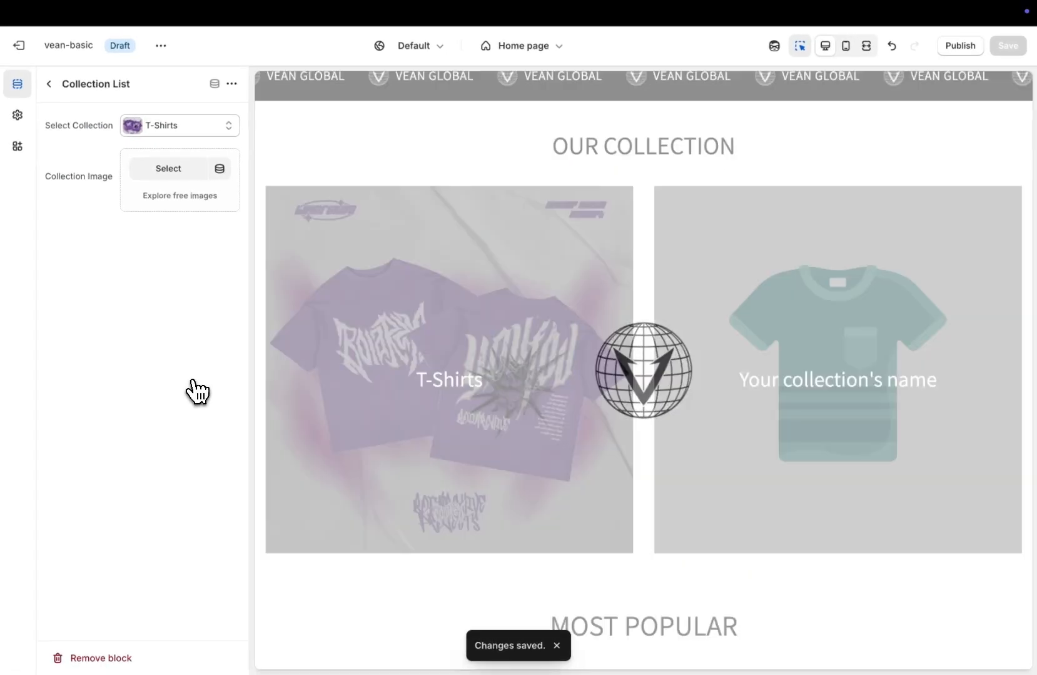
Assign the Hoodies collection to the second Collection List block and save
{"action": "left_click", "coordinate": [48, 84]}
{"action": "left_click", "coordinate": [129, 440]}
{"action": "left_click", "coordinate": [179, 125]}
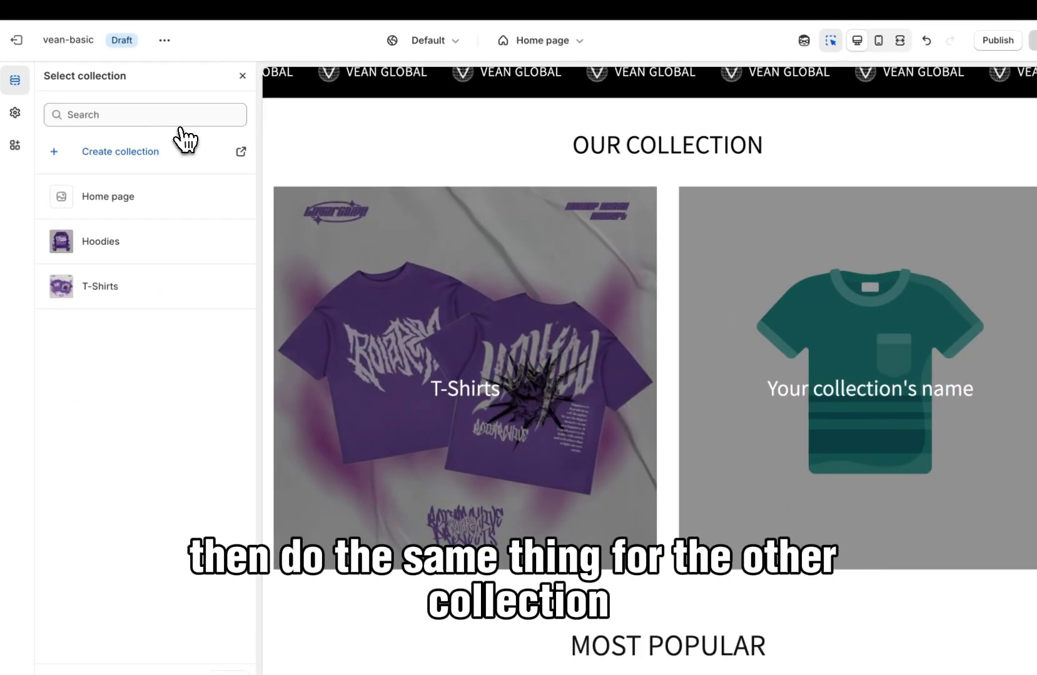
{"action": "left_click", "coordinate": [100, 241]}
{"action": "key", "text": "ctrl+s"}
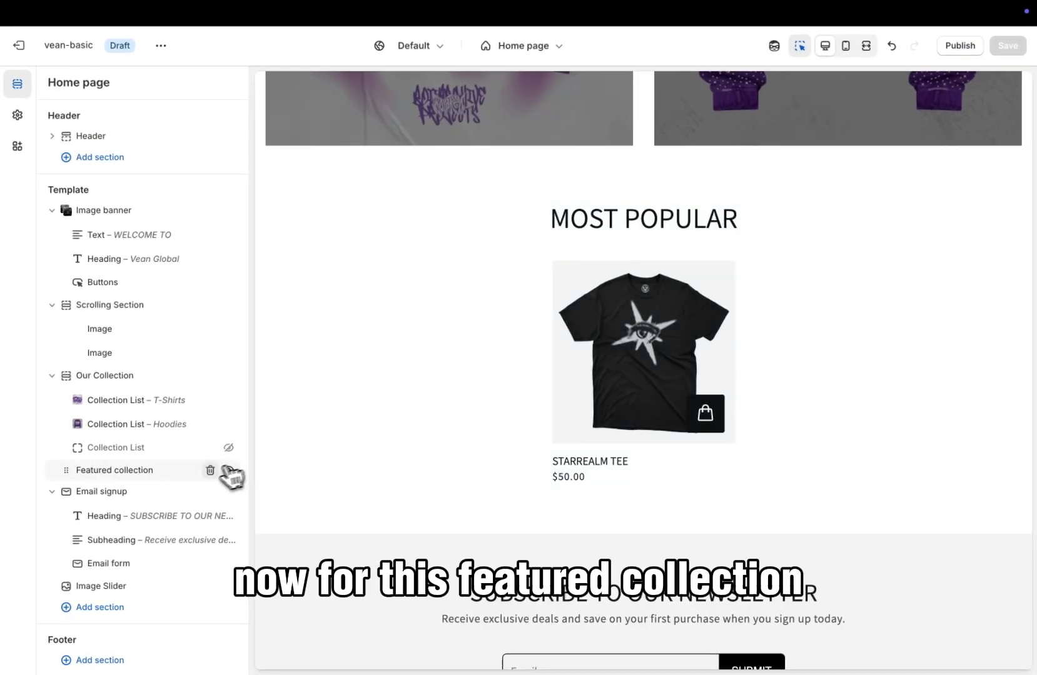
Start a new collection for the home page's Featured collection section and title it "Featured"
{"action": "left_click", "coordinate": [143, 472]}
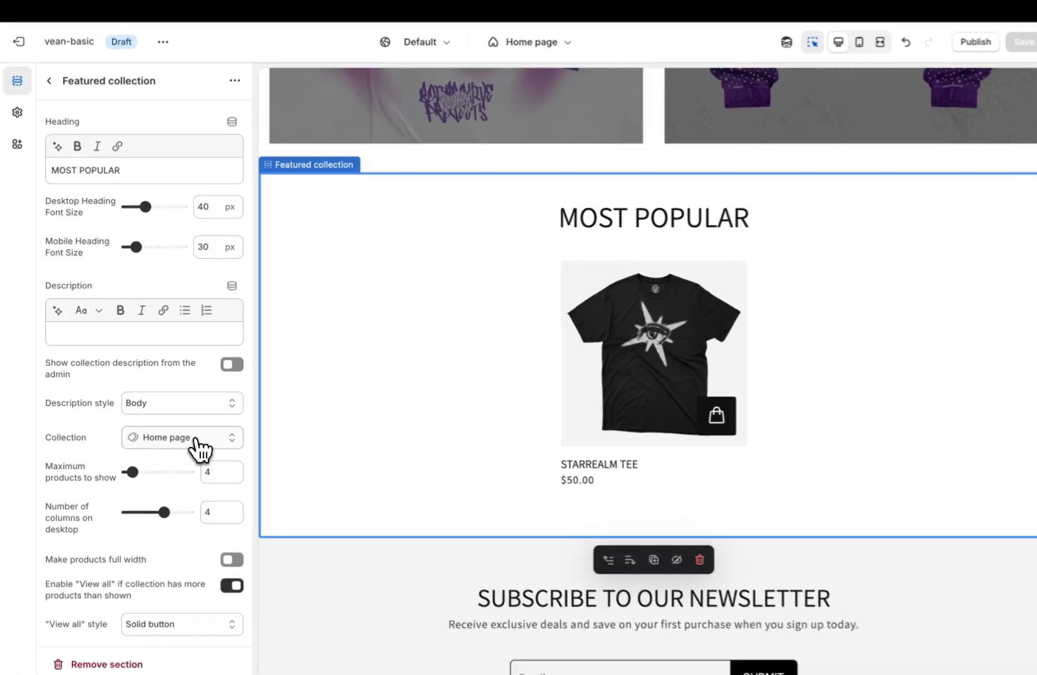
{"action": "left_click", "coordinate": [199, 449]}
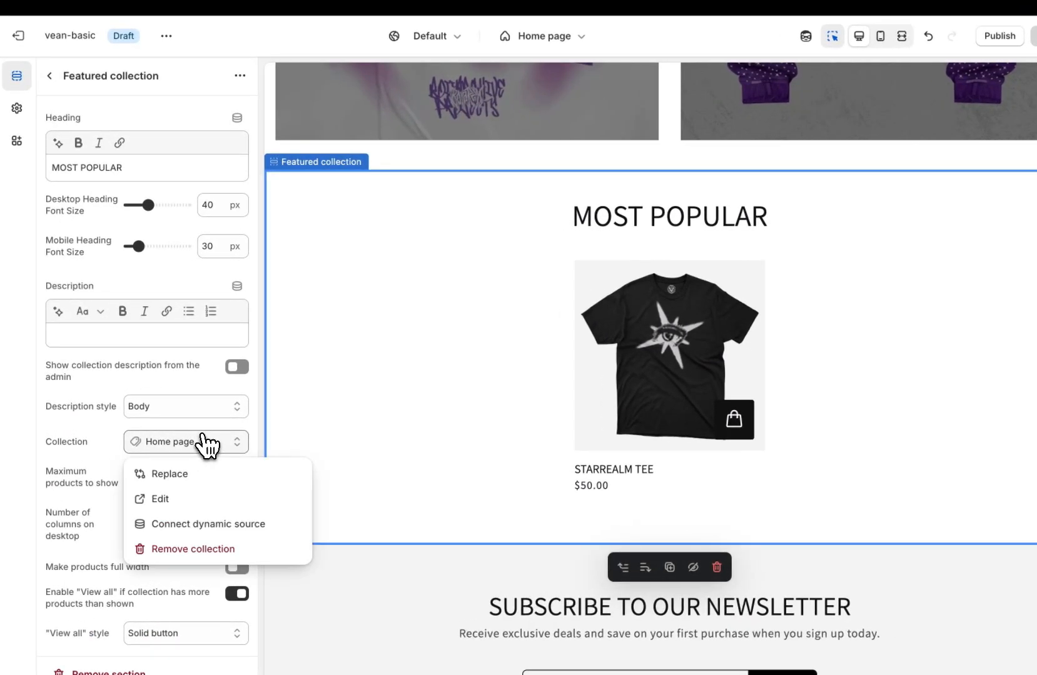
{"action": "left_click", "coordinate": [185, 483]}
{"action": "left_click", "coordinate": [139, 157]}
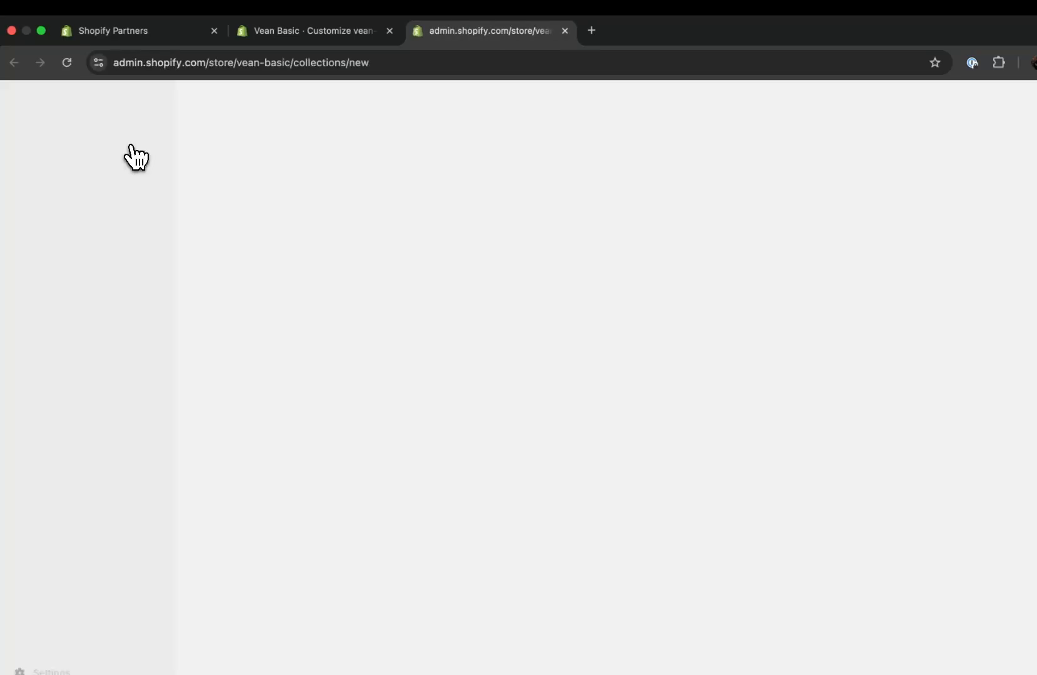
{"action": "type", "text": "Feat"}
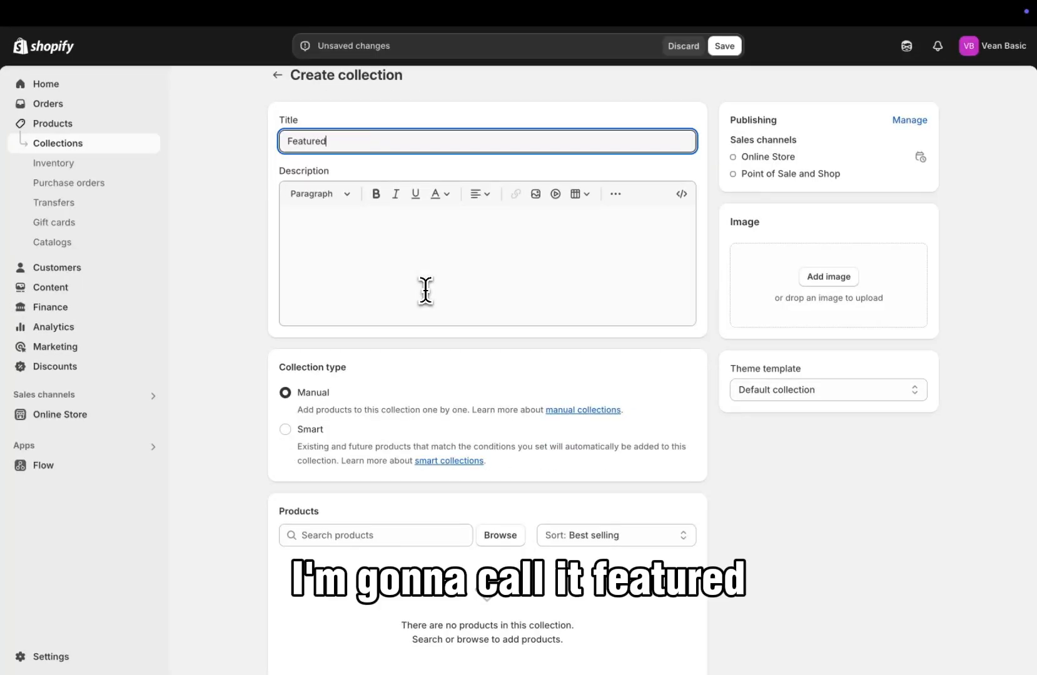
{"action": "type", "text": "ured"}
Add the Vision Tee, Starrealm Tee, Purple Hoodie and Gothic Hoodie products to the Featured collection
{"action": "scroll", "coordinate": [349, 307], "scroll_direction": "down", "scroll_amount": 3}
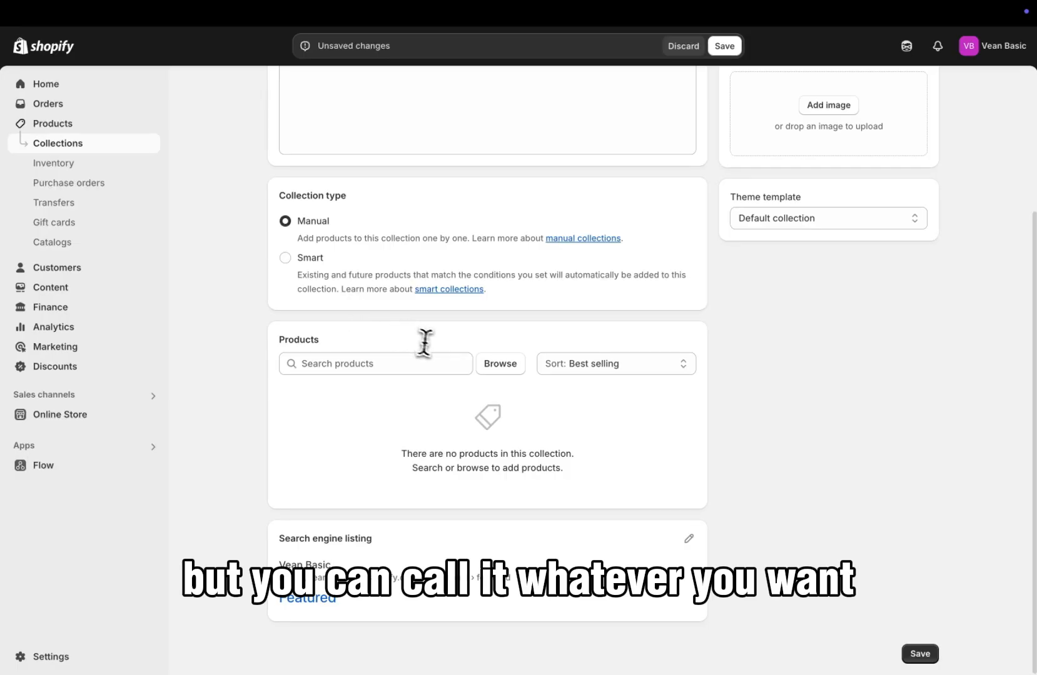
{"action": "left_click", "coordinate": [487, 364]}
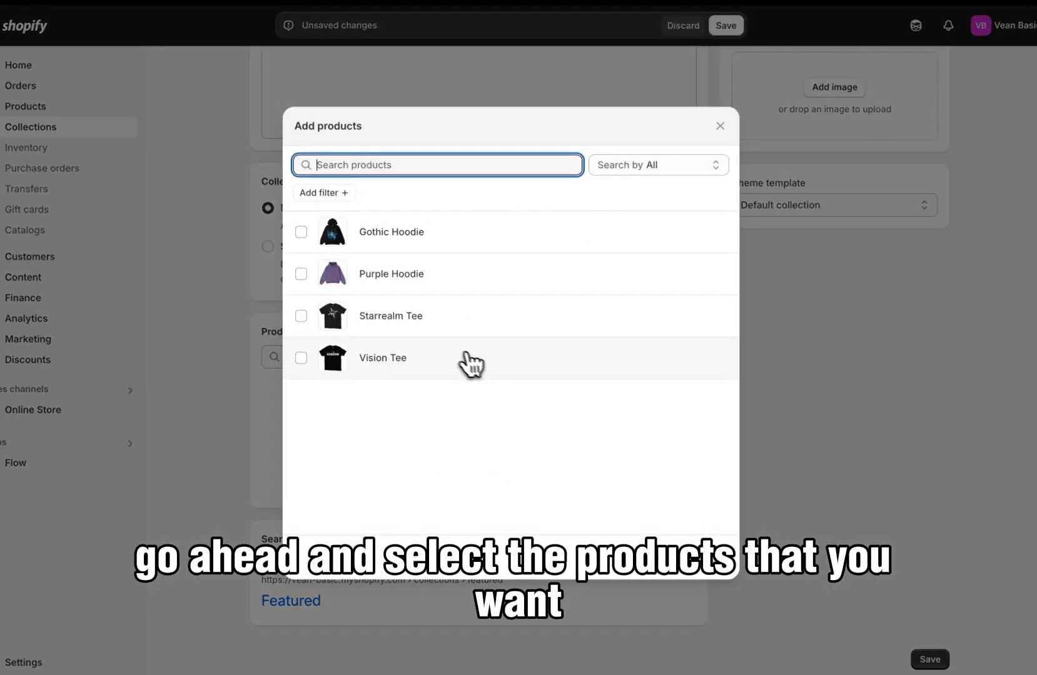
{"action": "left_click", "coordinate": [400, 359]}
{"action": "left_click", "coordinate": [390, 314]}
{"action": "left_click", "coordinate": [391, 272]}
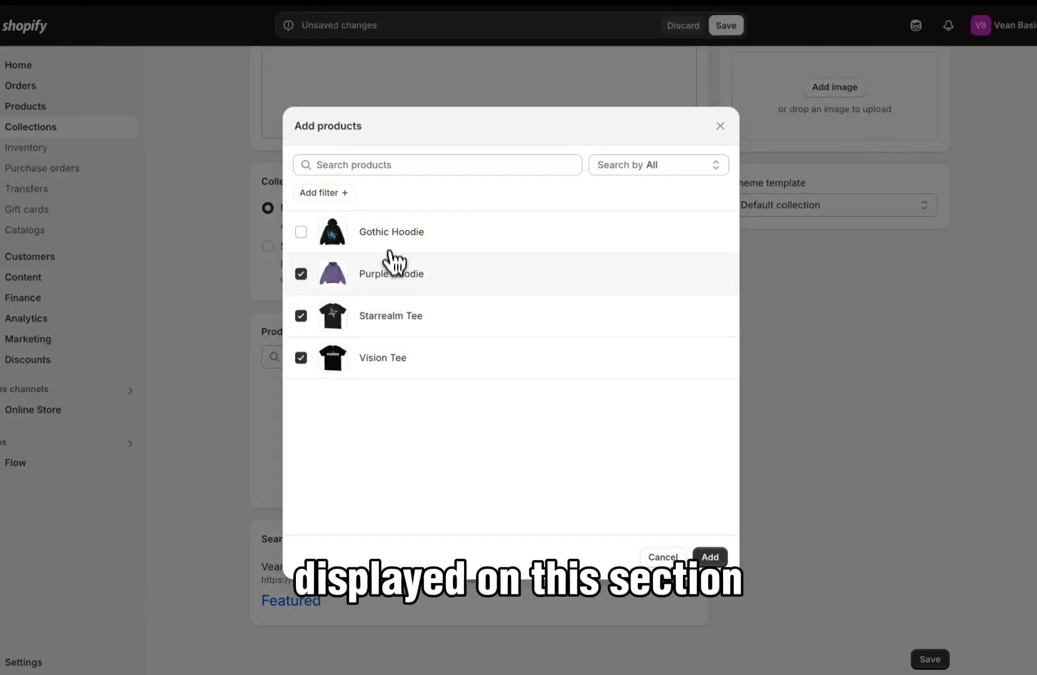
{"action": "left_click", "coordinate": [389, 237]}
Set the product sort order of the new collection to Manually
{"action": "scroll", "coordinate": [721, 571], "scroll_direction": "up", "scroll_amount": 3}
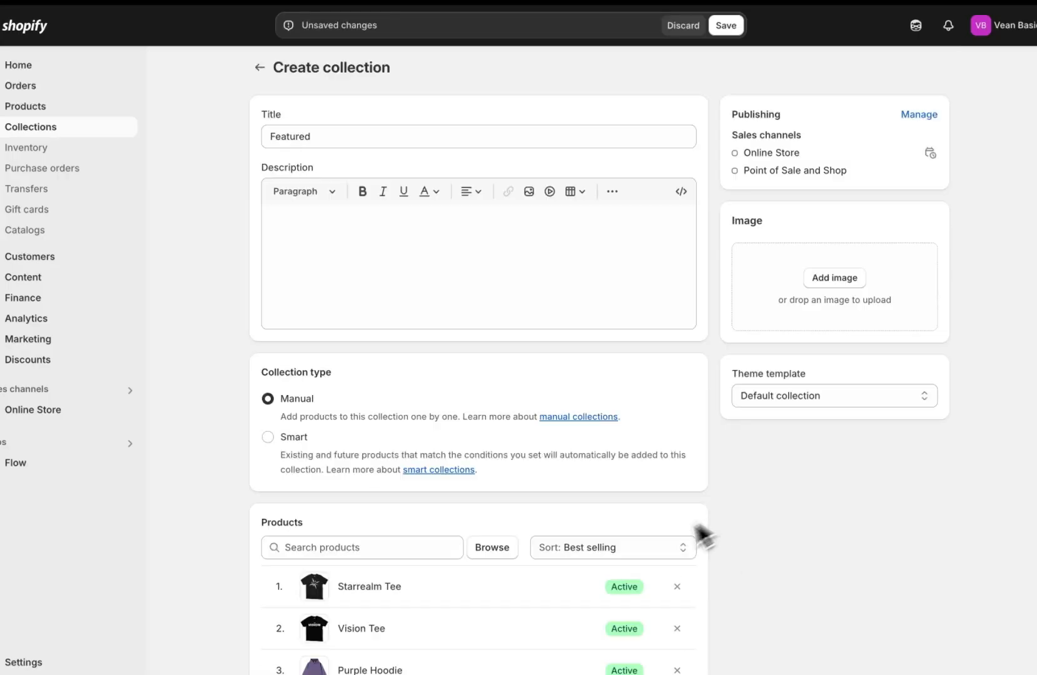
{"action": "left_click", "coordinate": [652, 549]}
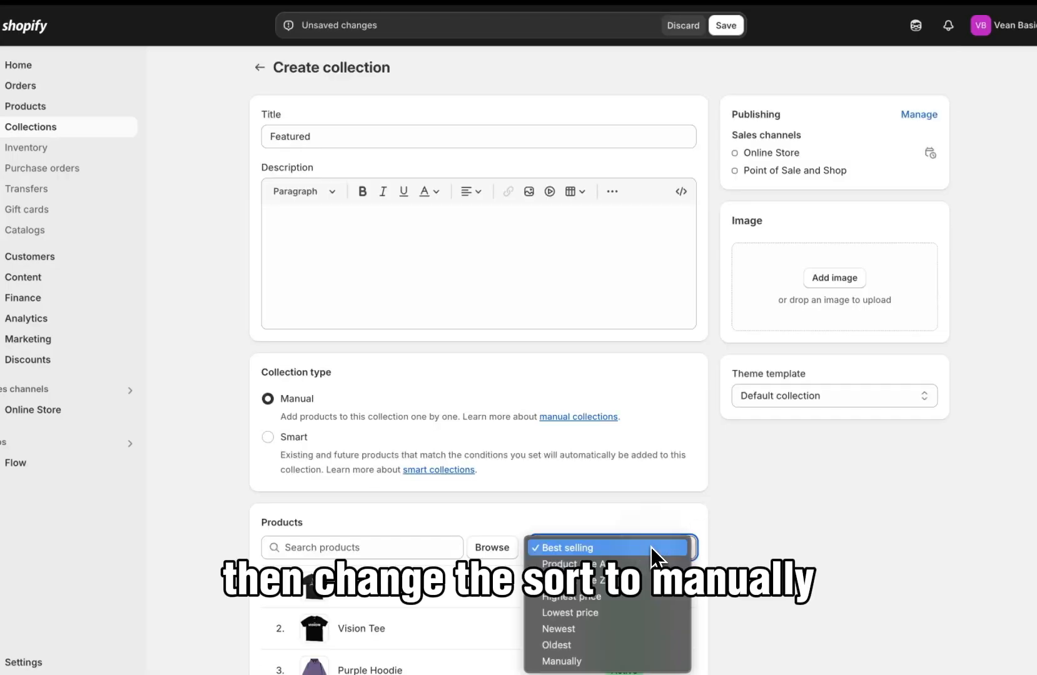
{"action": "left_click", "coordinate": [595, 662]}
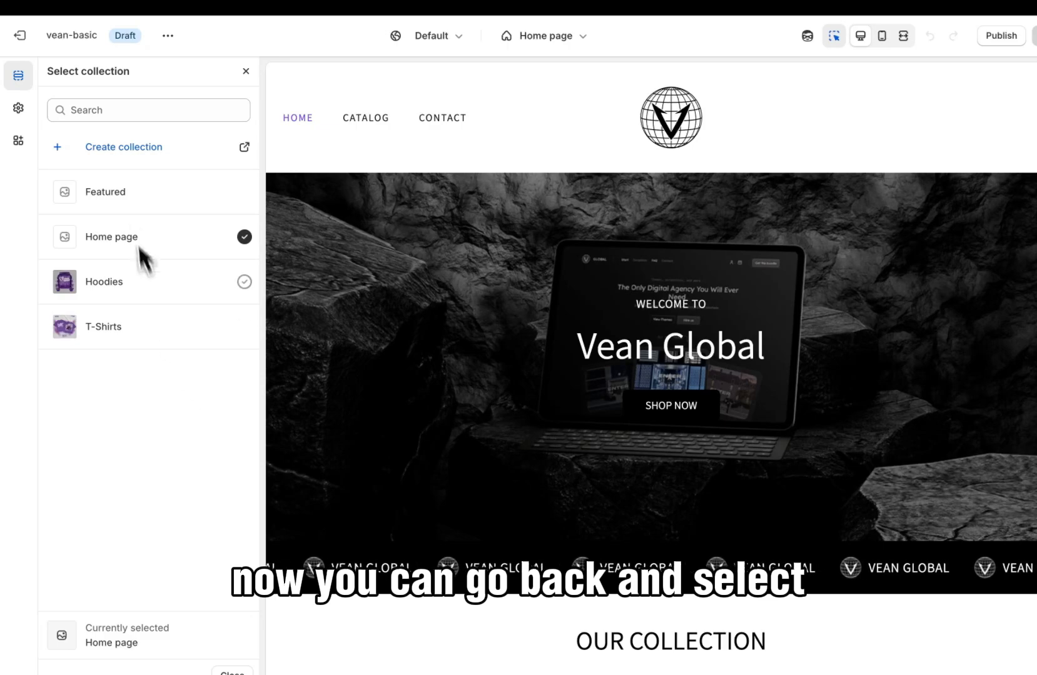
Assign the Featured collection to the MOST POPULAR section, set its maximum products to show to 3, and save
{"action": "left_click", "coordinate": [130, 202]}
{"action": "left_click", "coordinate": [1011, 49]}
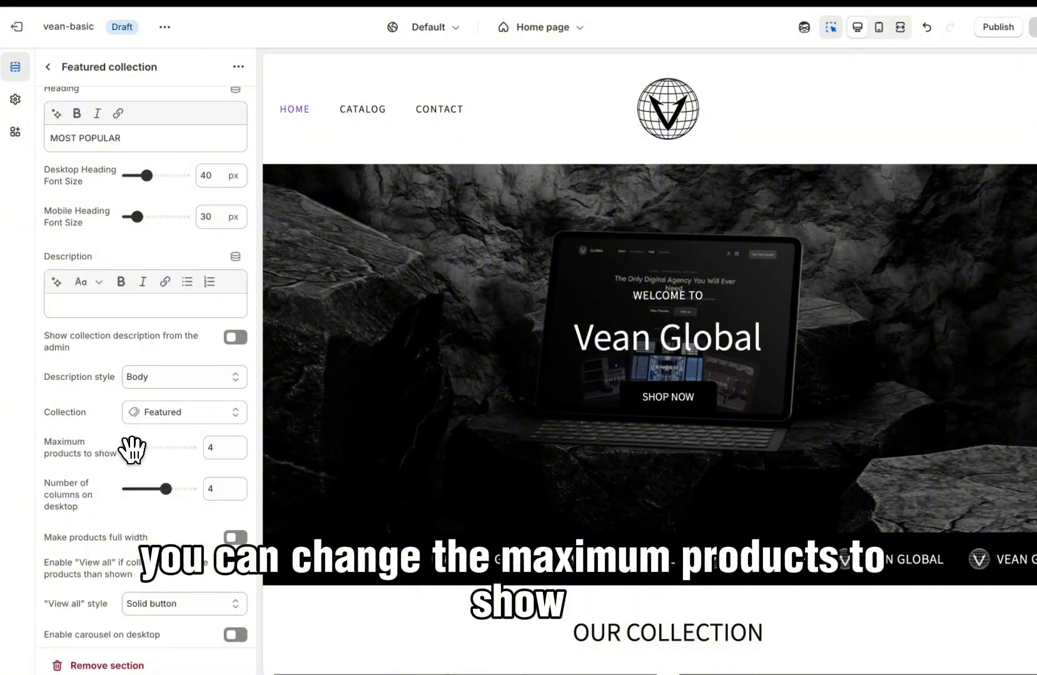
{"action": "left_click_drag", "start_coordinate": [132, 449], "coordinate": [128, 448]}
{"action": "left_click", "coordinate": [1033, 27]}
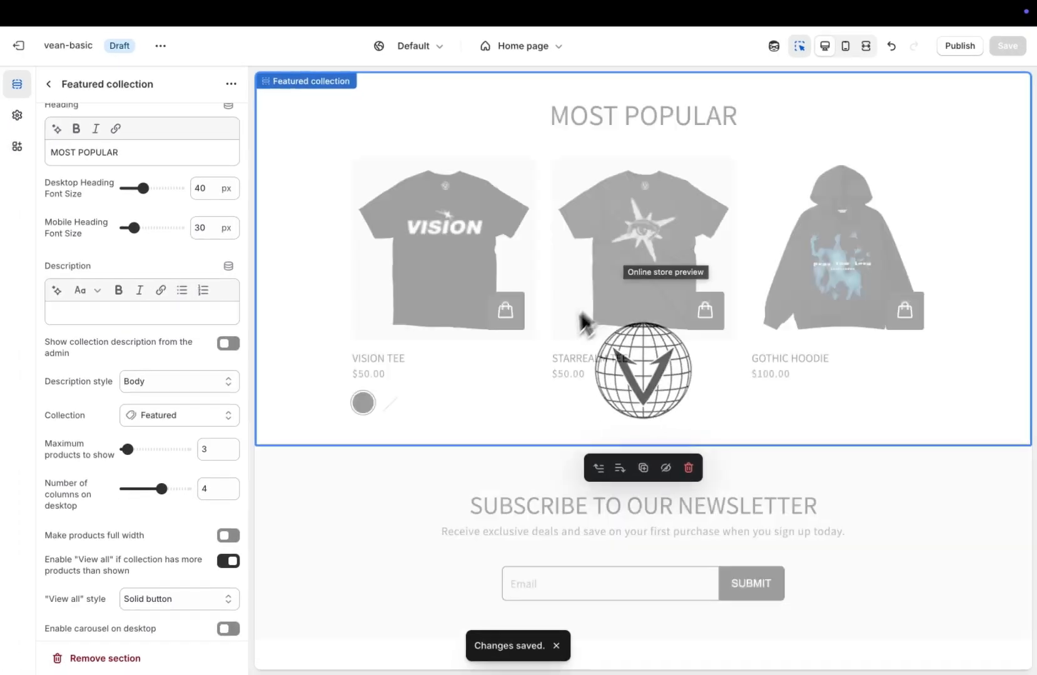
Set the product card image ratio of the Featured collection section to Square
{"action": "scroll", "coordinate": [141, 250], "scroll_direction": "down", "scroll_amount": 10}
{"action": "left_click", "coordinate": [141, 201]}
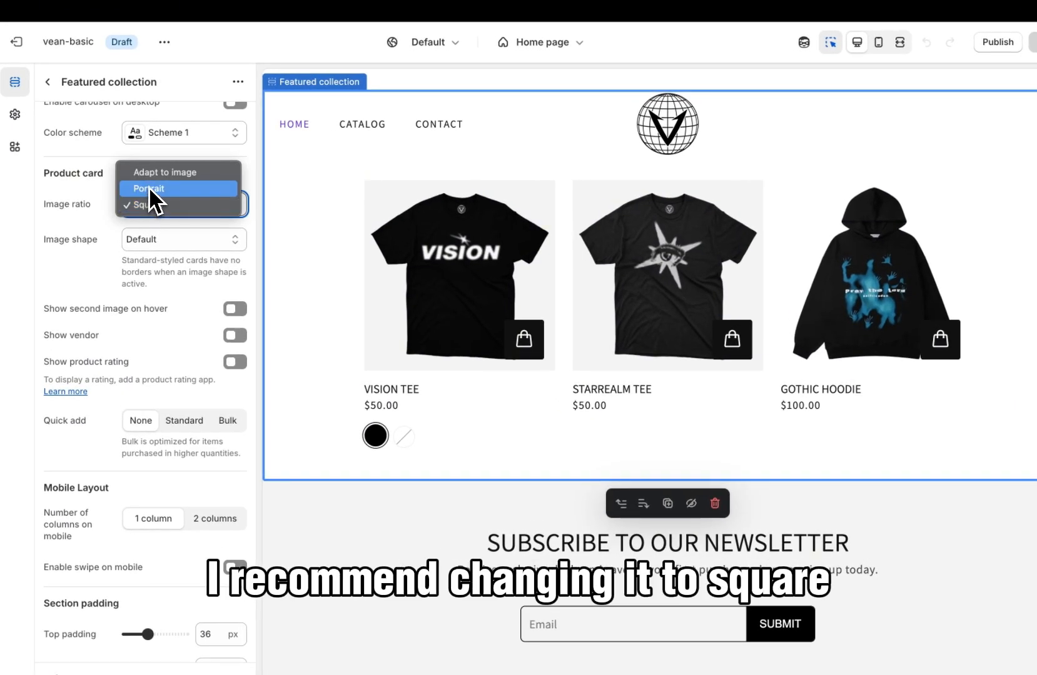
{"action": "left_click", "coordinate": [145, 205]}
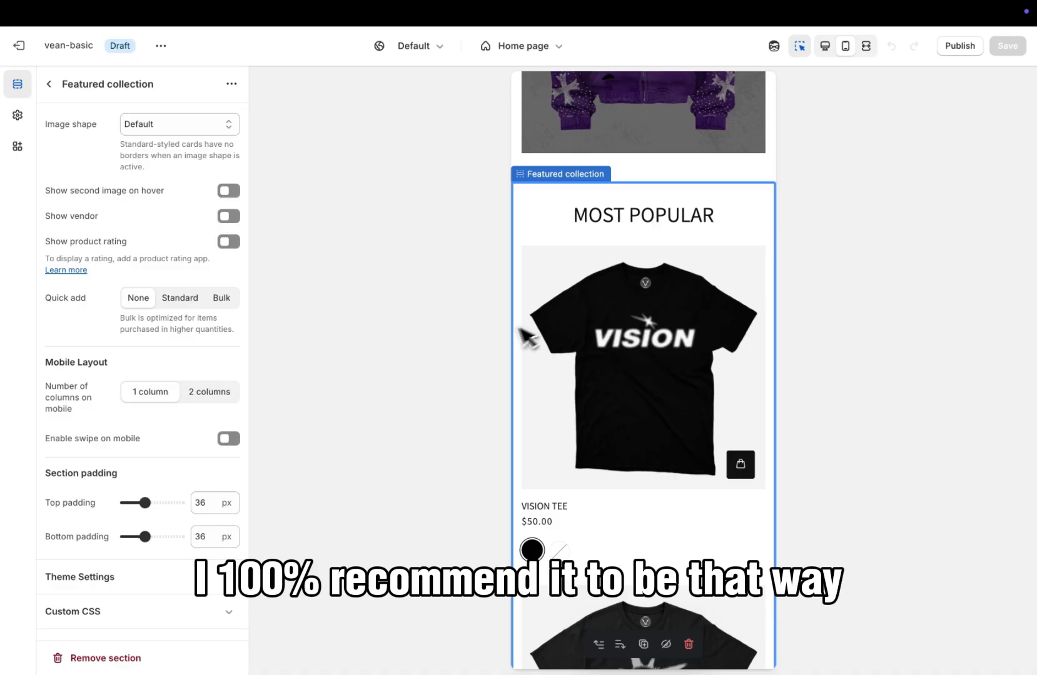
Check the product layout in the mobile preview and set the section's number of columns on mobile to 2
{"action": "scroll", "coordinate": [620, 382], "scroll_direction": "down", "scroll_amount": 10}
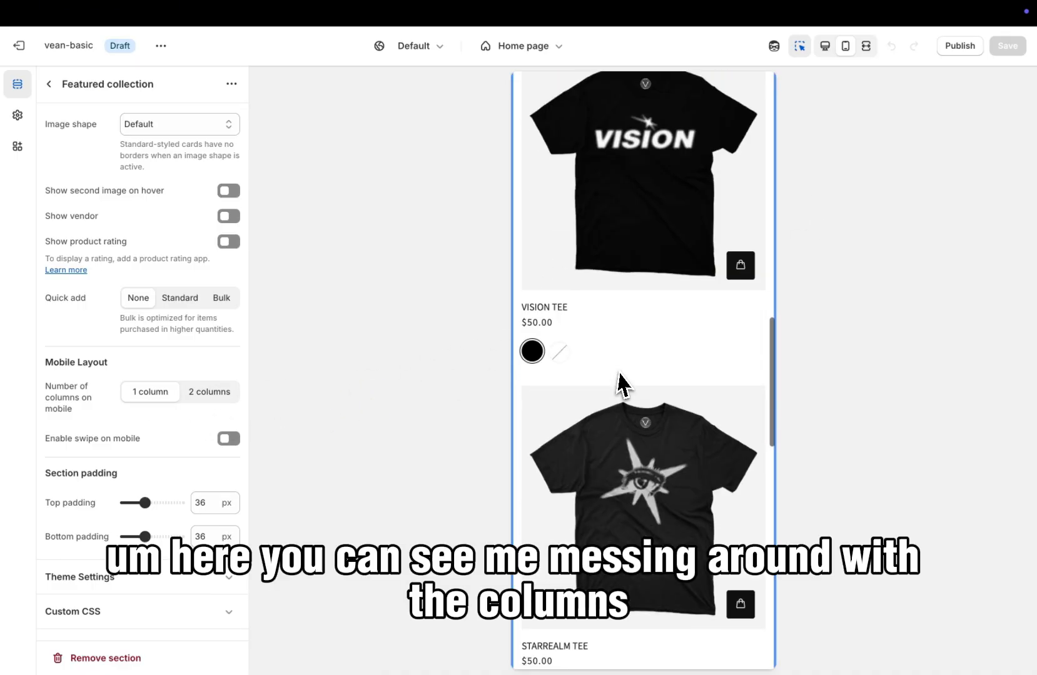
{"action": "scroll", "coordinate": [620, 382], "scroll_direction": "up", "scroll_amount": 8}
{"action": "scroll", "coordinate": [620, 382], "scroll_direction": "up", "scroll_amount": 4}
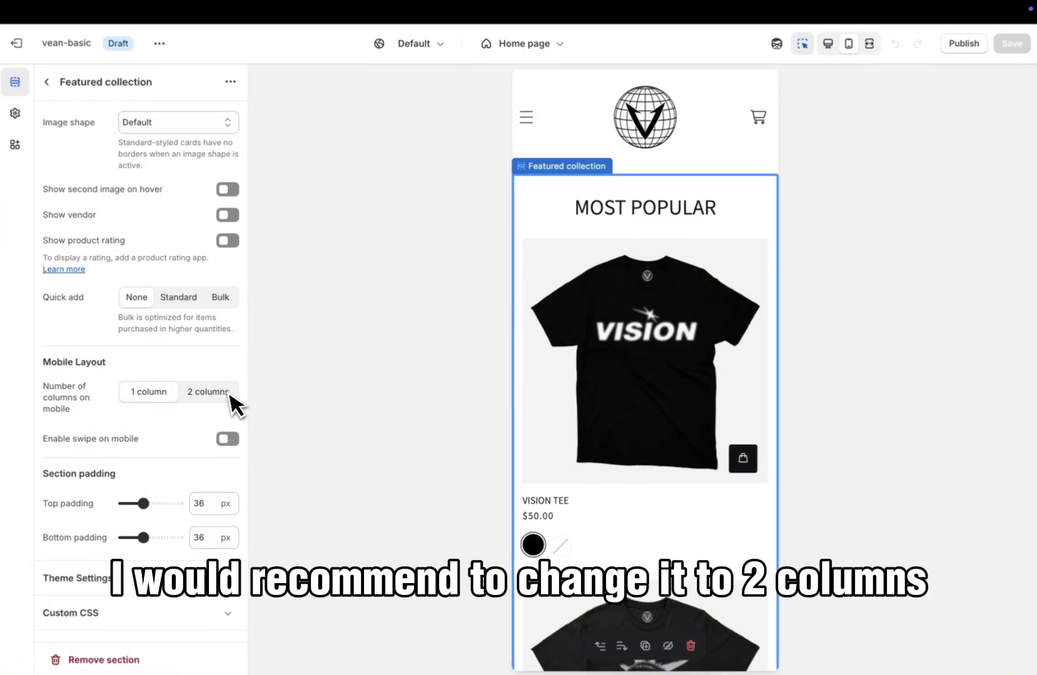
{"action": "left_click", "coordinate": [202, 393]}
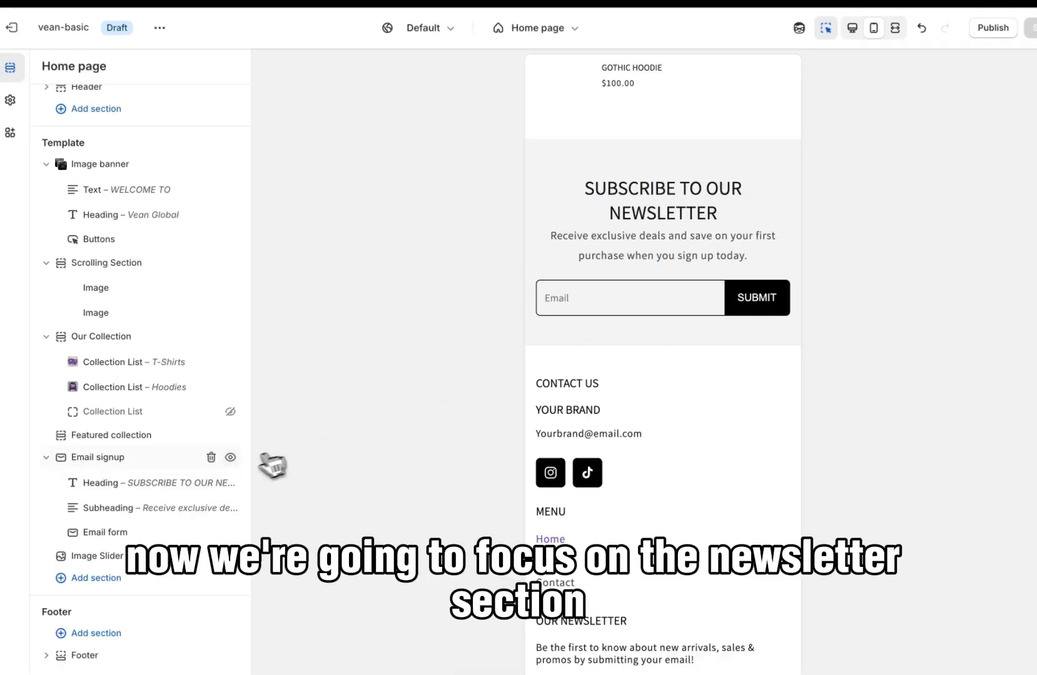
Review the text and color settings of the Email signup section's heading and subheading blocks
{"action": "left_click", "coordinate": [100, 482]}
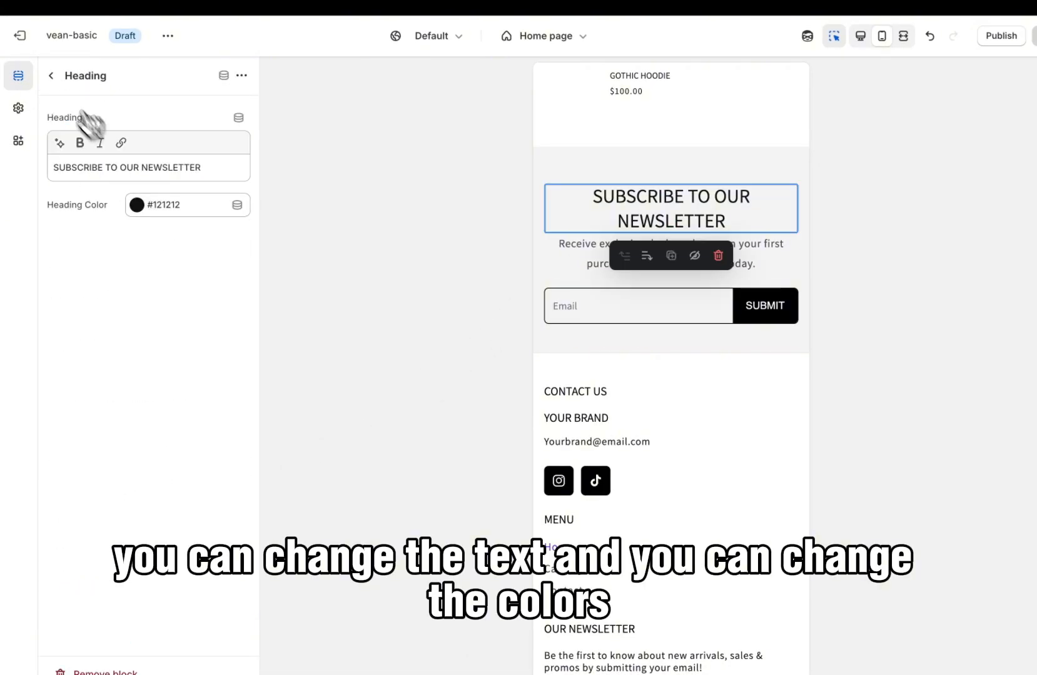
{"action": "left_click", "coordinate": [51, 75]}
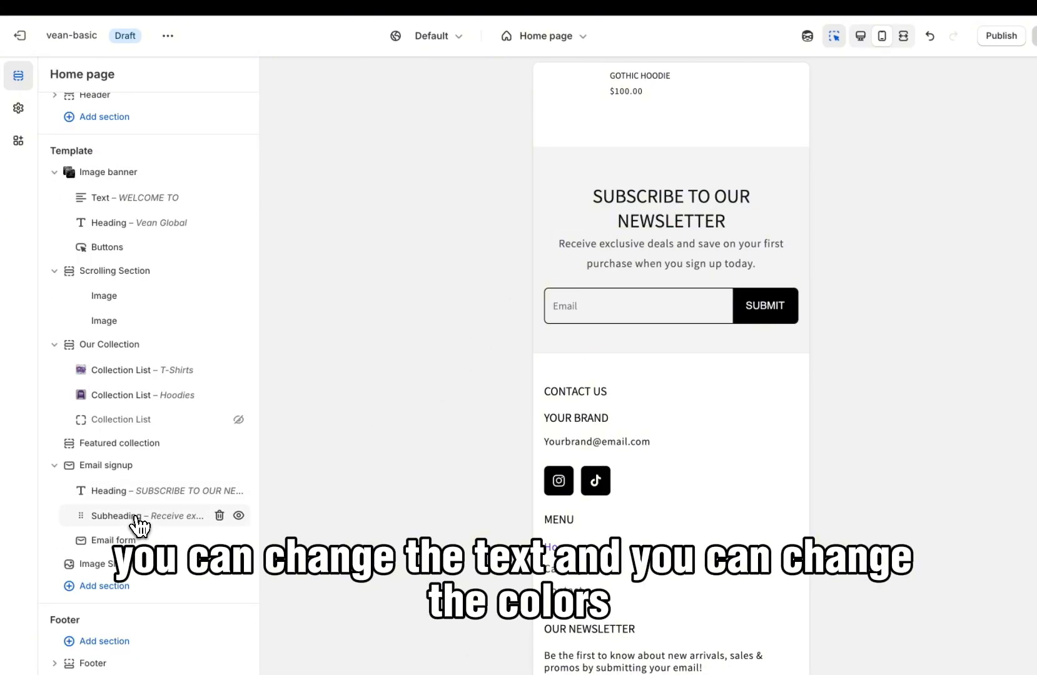
{"action": "left_click", "coordinate": [137, 518]}
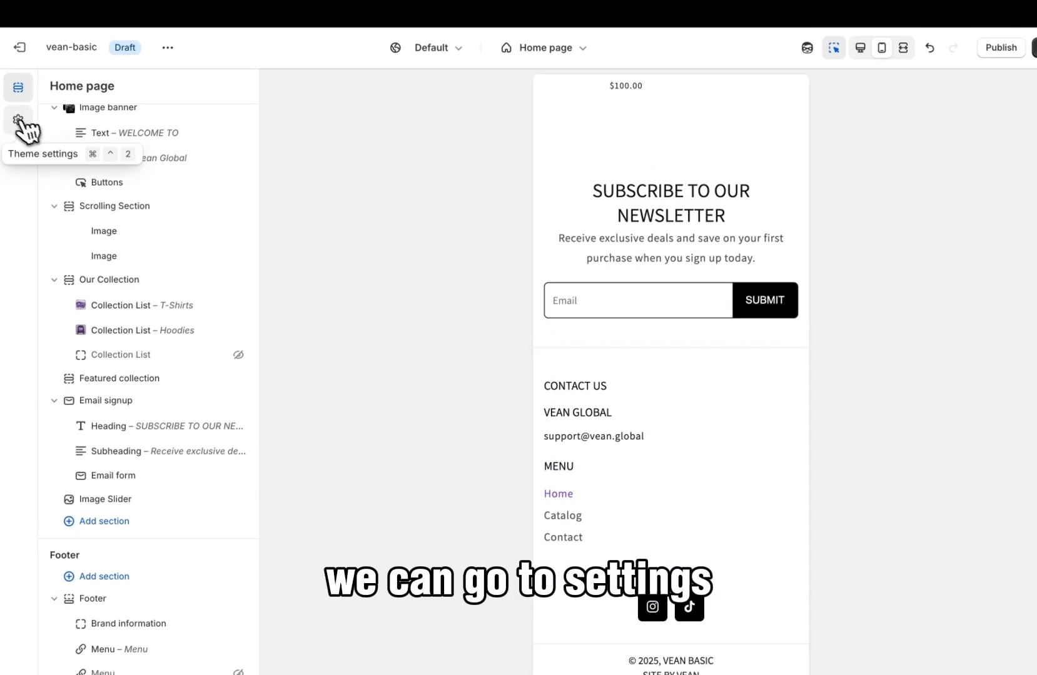
Review the social media account links in the theme settings
{"action": "left_click", "coordinate": [17, 120]}
{"action": "scroll", "coordinate": [132, 235], "scroll_direction": "down", "scroll_amount": 5}
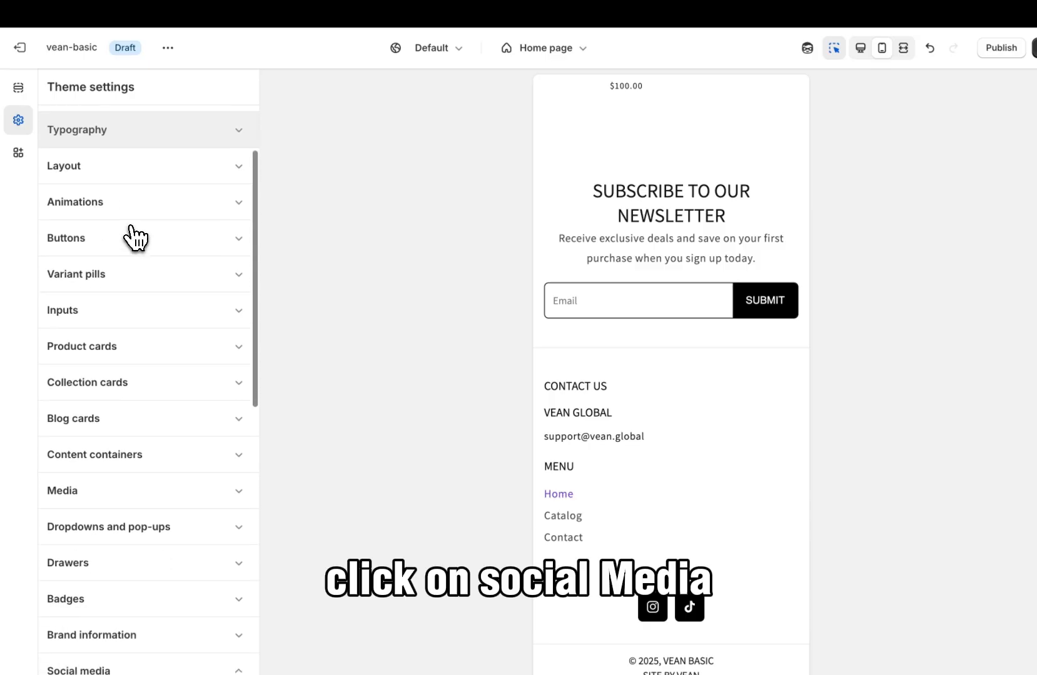
{"action": "scroll", "coordinate": [132, 236], "scroll_direction": "down", "scroll_amount": 8}
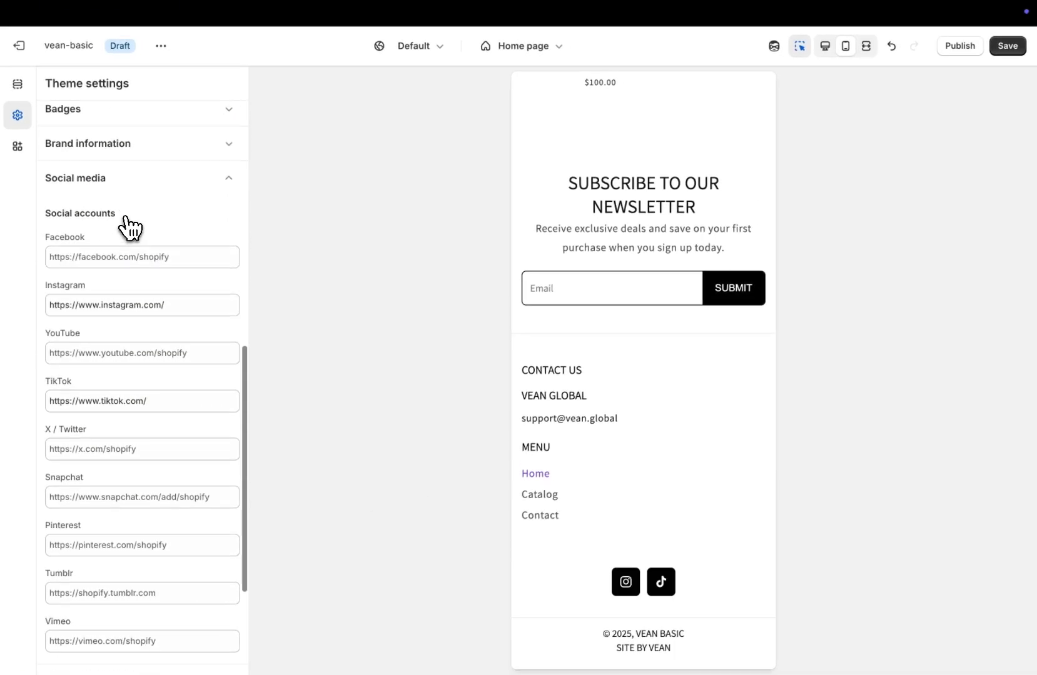
{"action": "scroll", "coordinate": [110, 256], "scroll_direction": "down", "scroll_amount": 3}
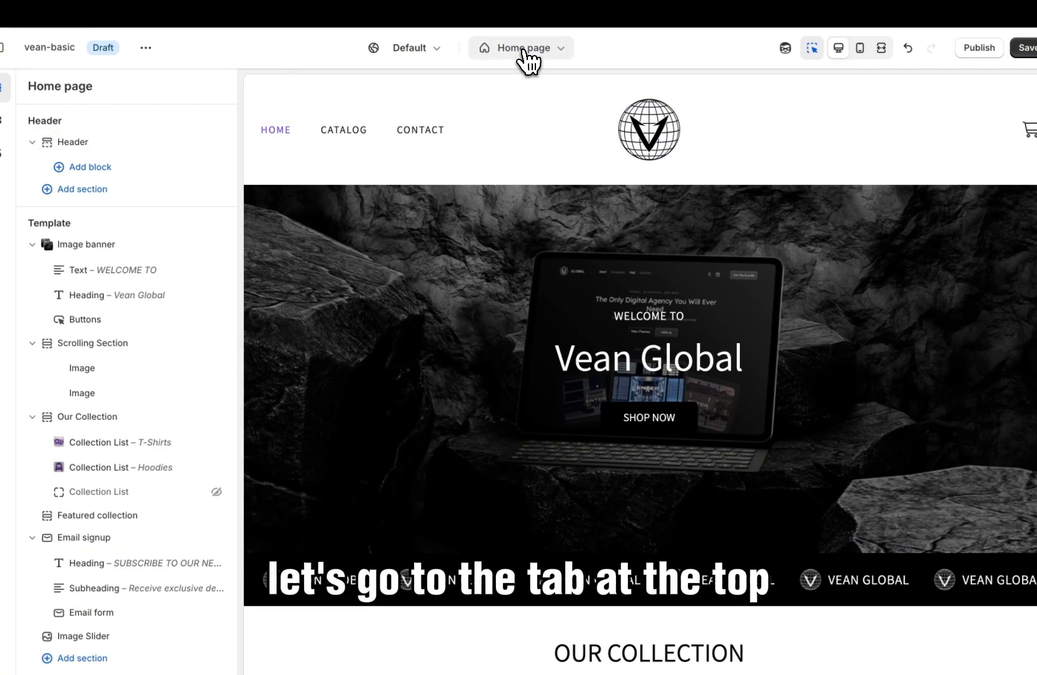
Switch the theme editor to the Default product template and open the Product information section
{"action": "left_click", "coordinate": [526, 47]}
{"action": "left_click", "coordinate": [470, 134]}
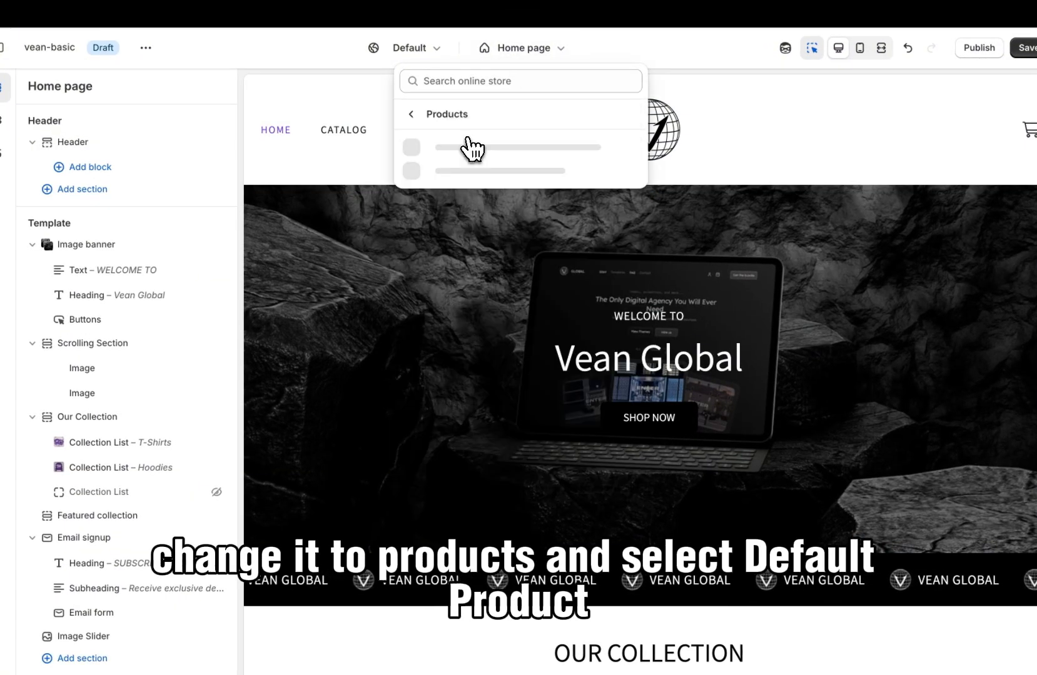
{"action": "left_click", "coordinate": [471, 153]}
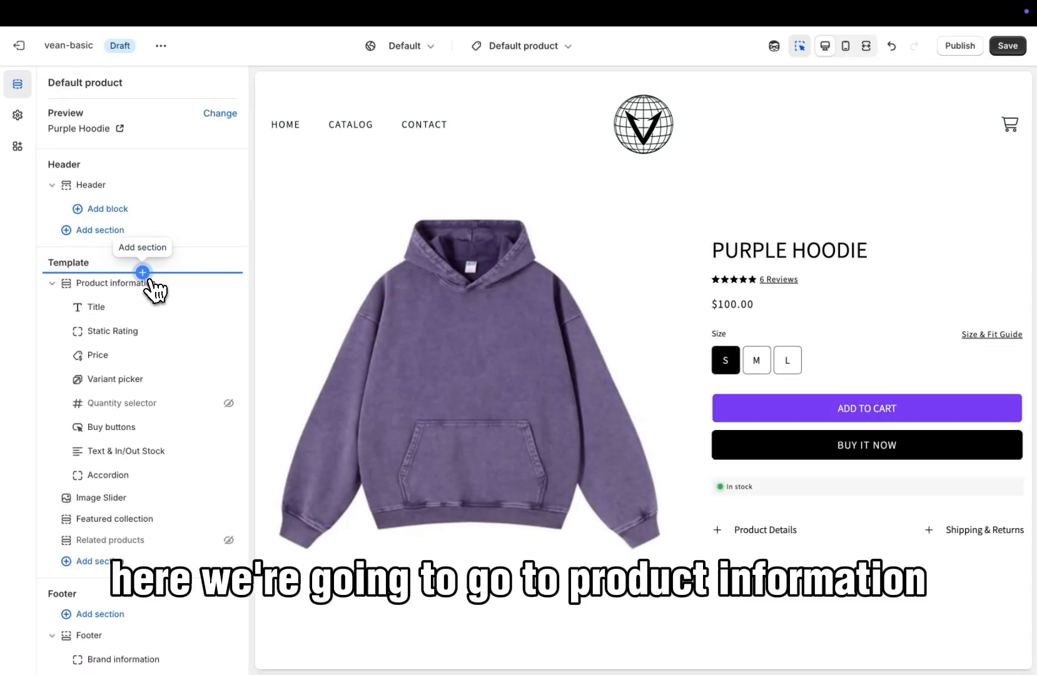
{"action": "left_click", "coordinate": [113, 284]}
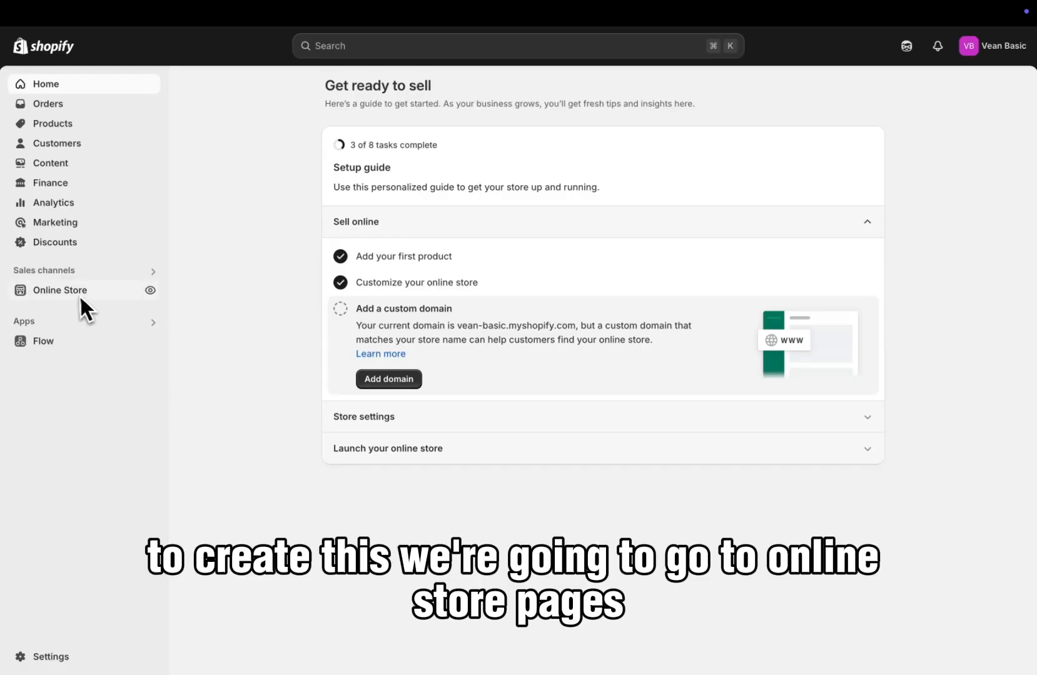
Add a new online store page in the Shopify admin and title it "Size Chart"
{"action": "left_click", "coordinate": [72, 293]}
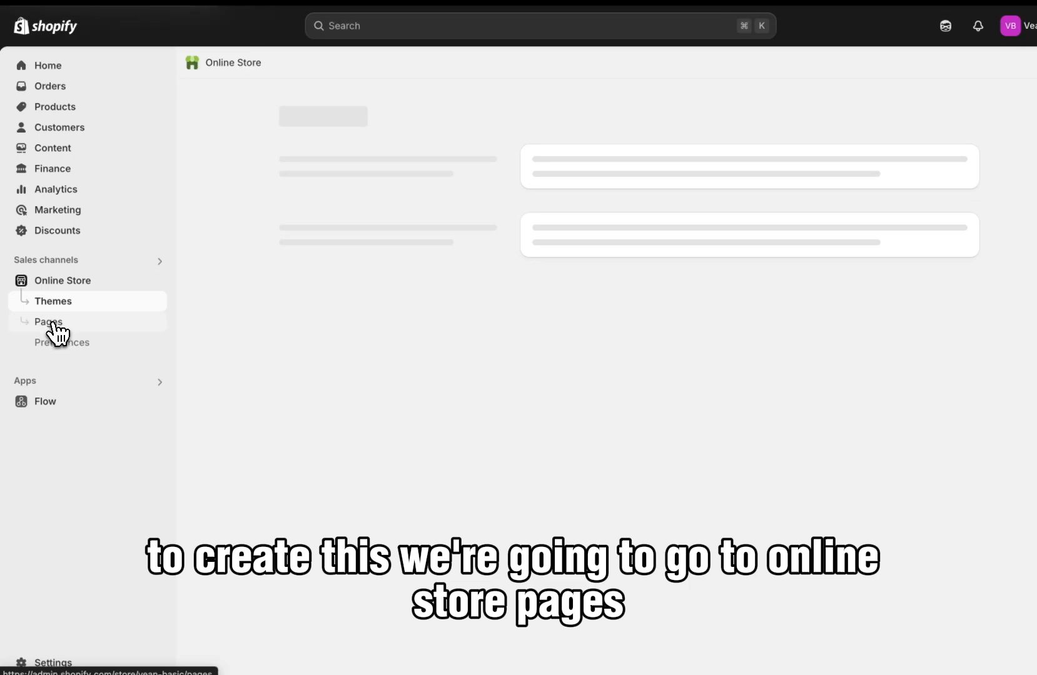
{"action": "left_click", "coordinate": [54, 324]}
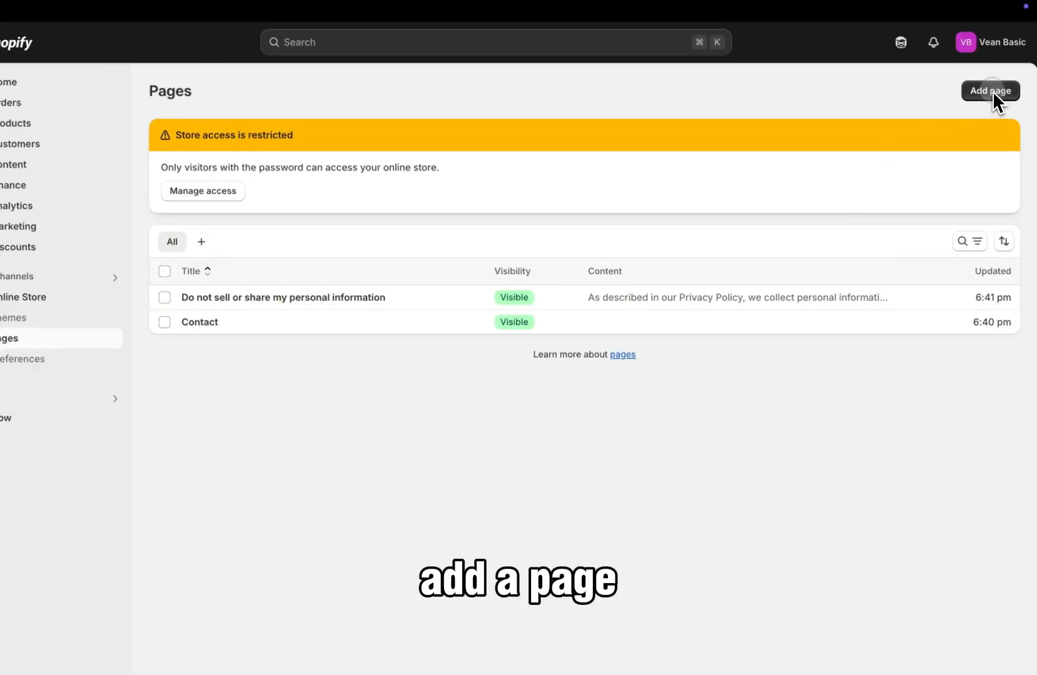
{"action": "left_click", "coordinate": [993, 90]}
{"action": "type", "text": "Siz"}
{"action": "type", "text": "e Ch"}
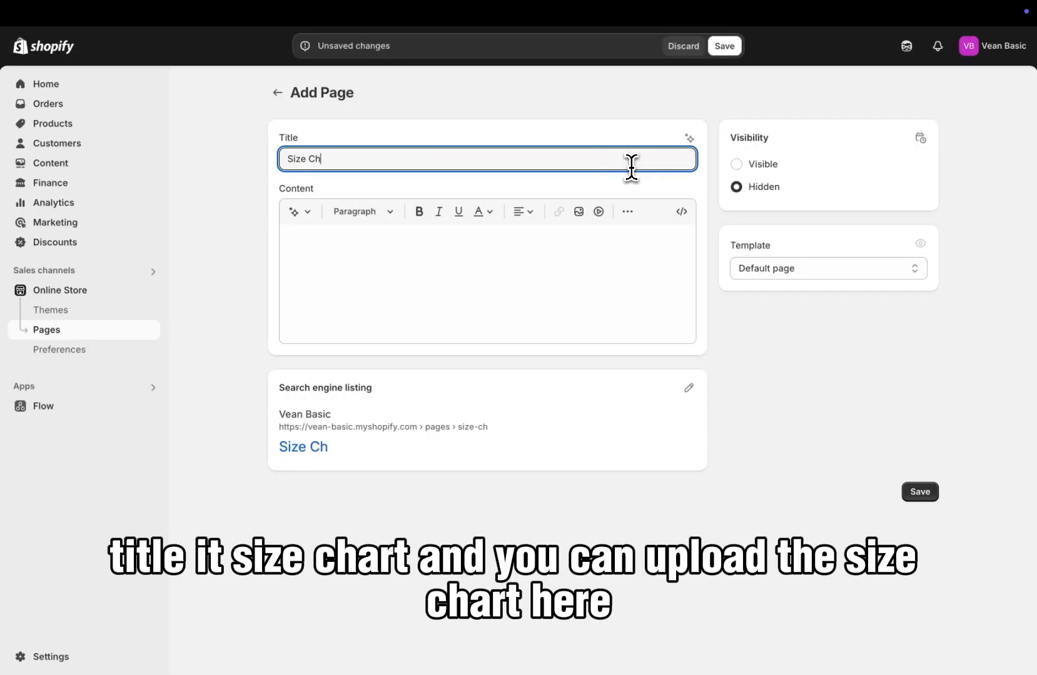
{"action": "type", "text": "art"}
Insert the size_chart_example image into the Size Chart page's content
{"action": "left_click", "coordinate": [583, 246]}
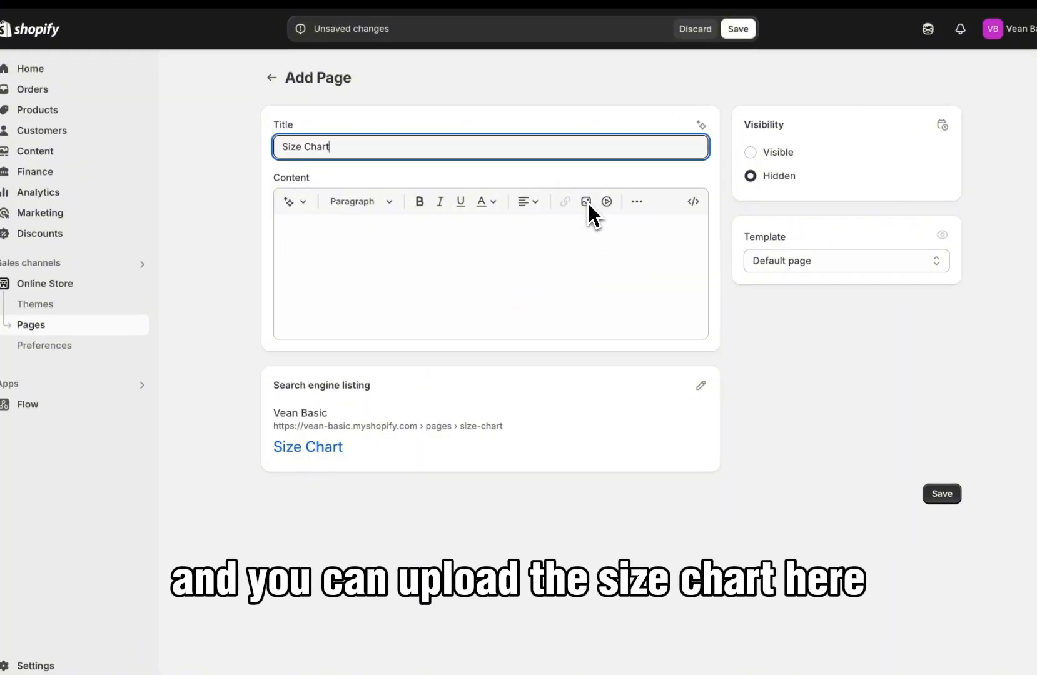
{"action": "left_click", "coordinate": [586, 201]}
{"action": "left_click", "coordinate": [584, 203]}
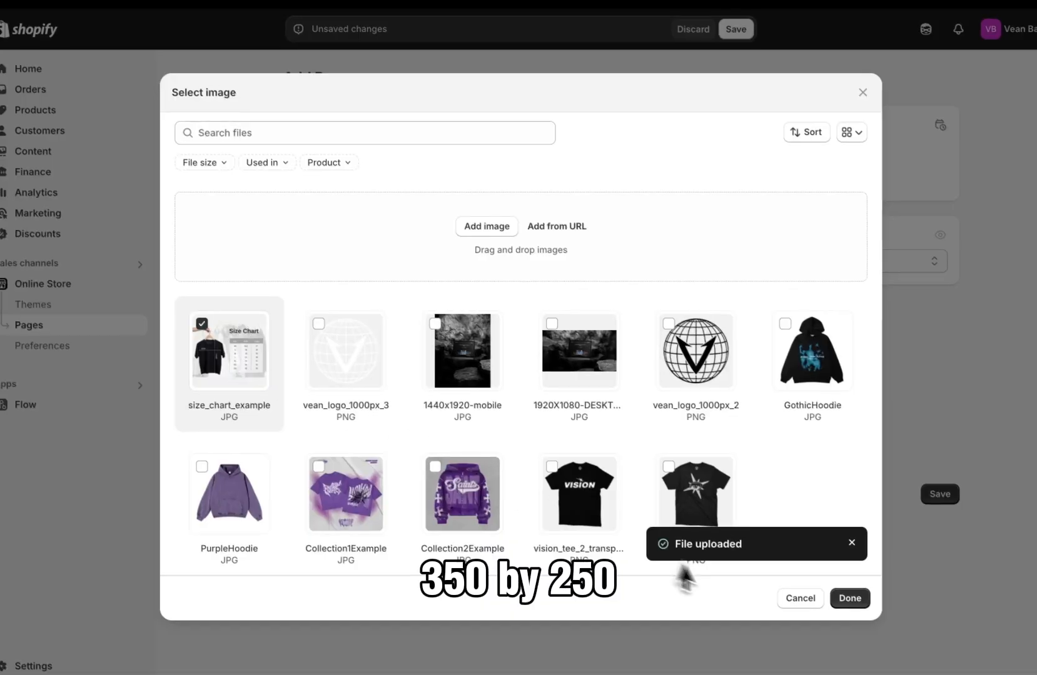
{"action": "left_click", "coordinate": [852, 597]}
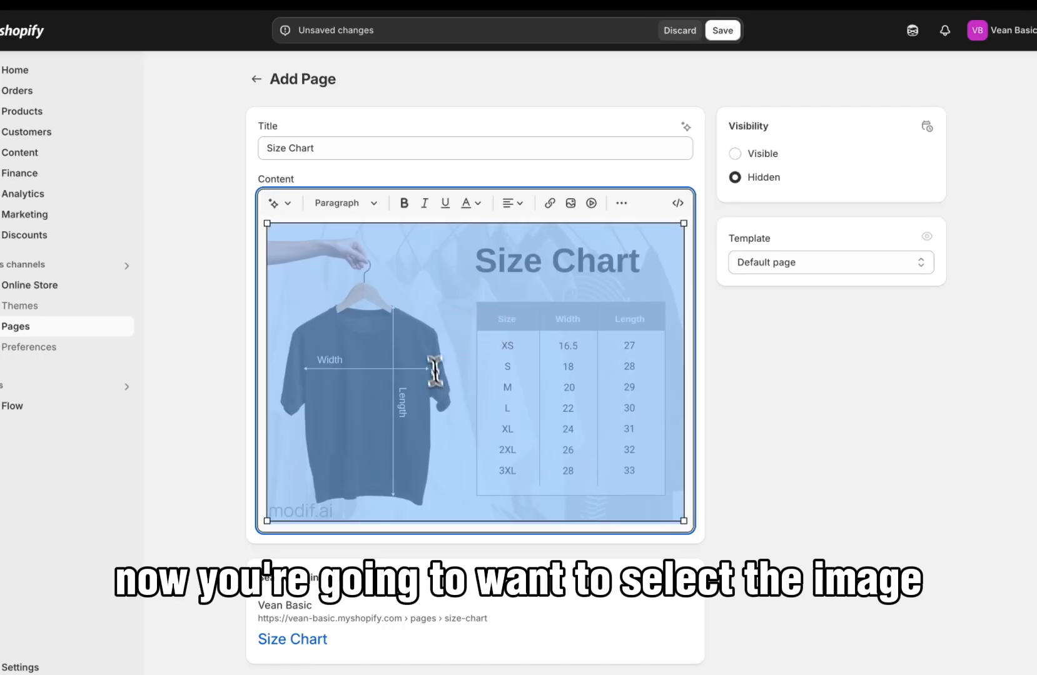
Center-align the size chart image and set the page's visibility to Visible
{"action": "left_click", "coordinate": [514, 204]}
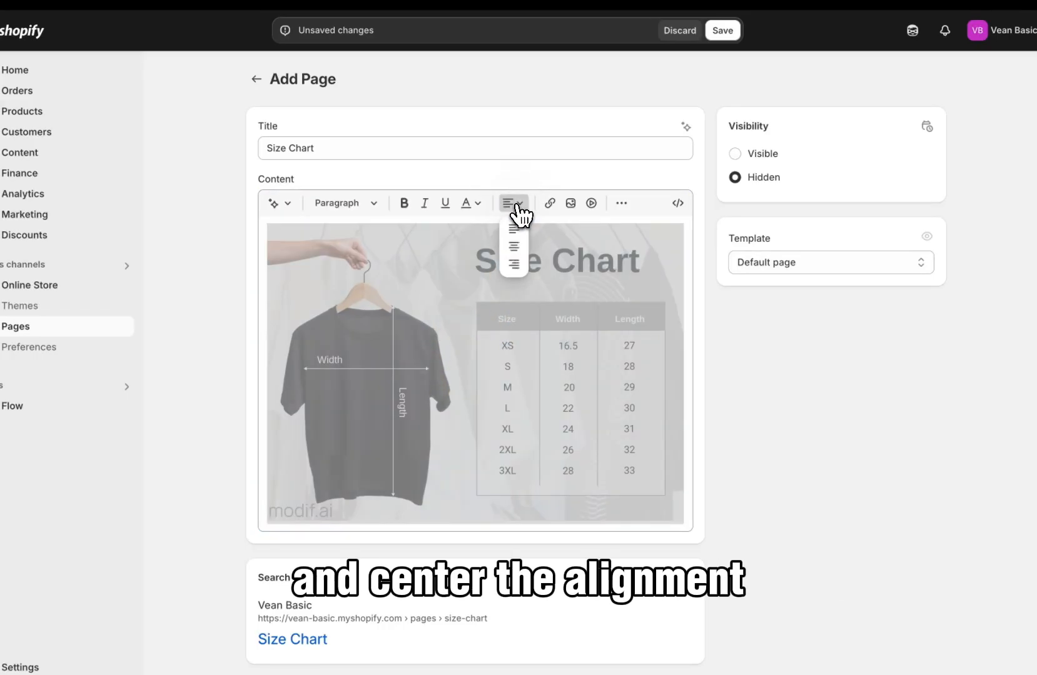
{"action": "left_click", "coordinate": [513, 246]}
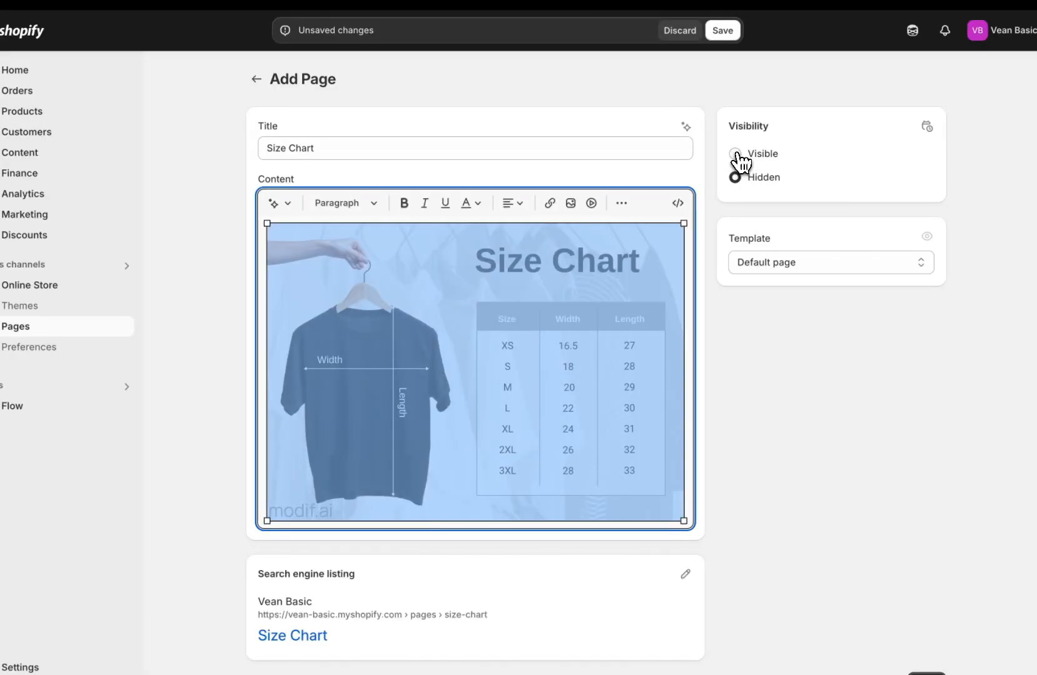
{"action": "left_click", "coordinate": [736, 154]}
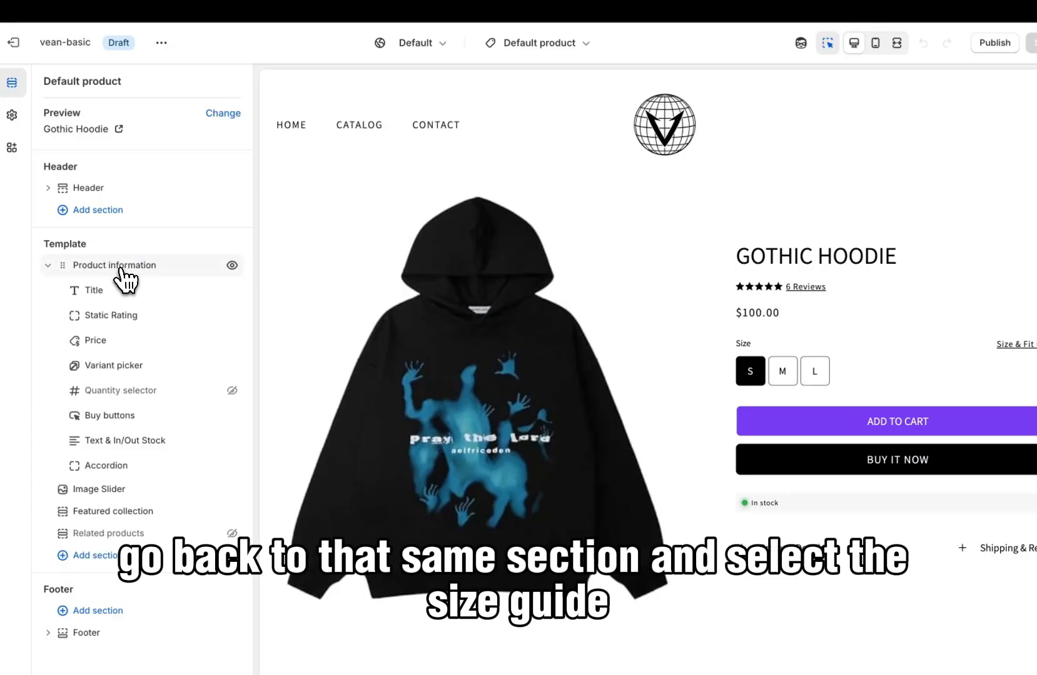
Set the Product information section's size page to Size Chart and preview the Size & Fit Guide on the product page
{"action": "left_click", "coordinate": [120, 268]}
{"action": "left_click", "coordinate": [149, 244]}
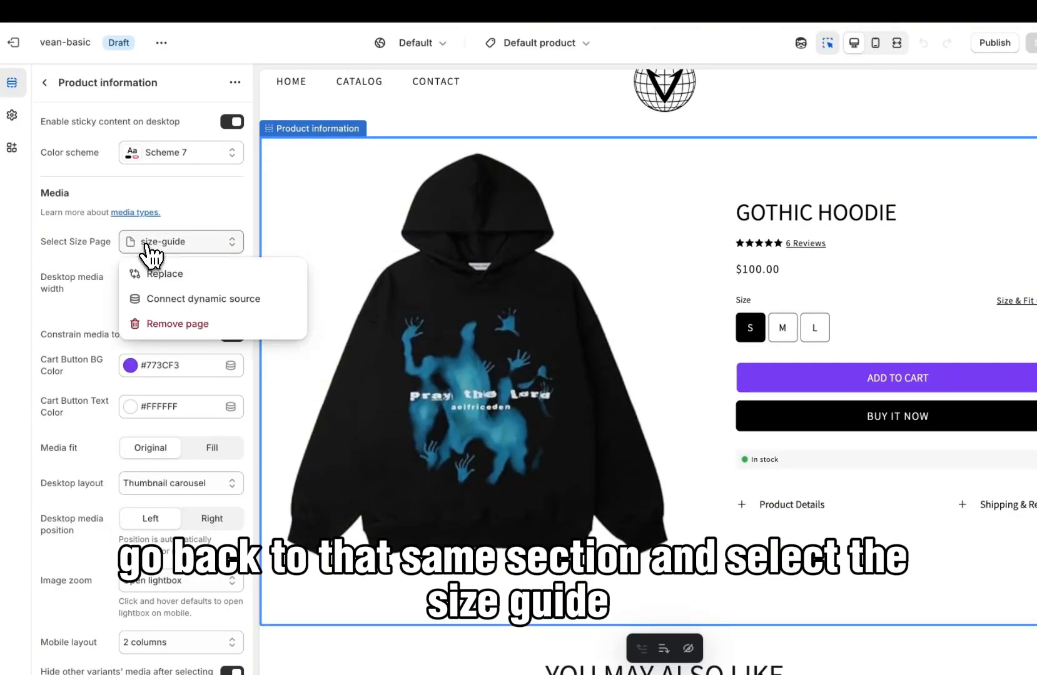
{"action": "left_click", "coordinate": [159, 275]}
{"action": "left_click", "coordinate": [137, 291]}
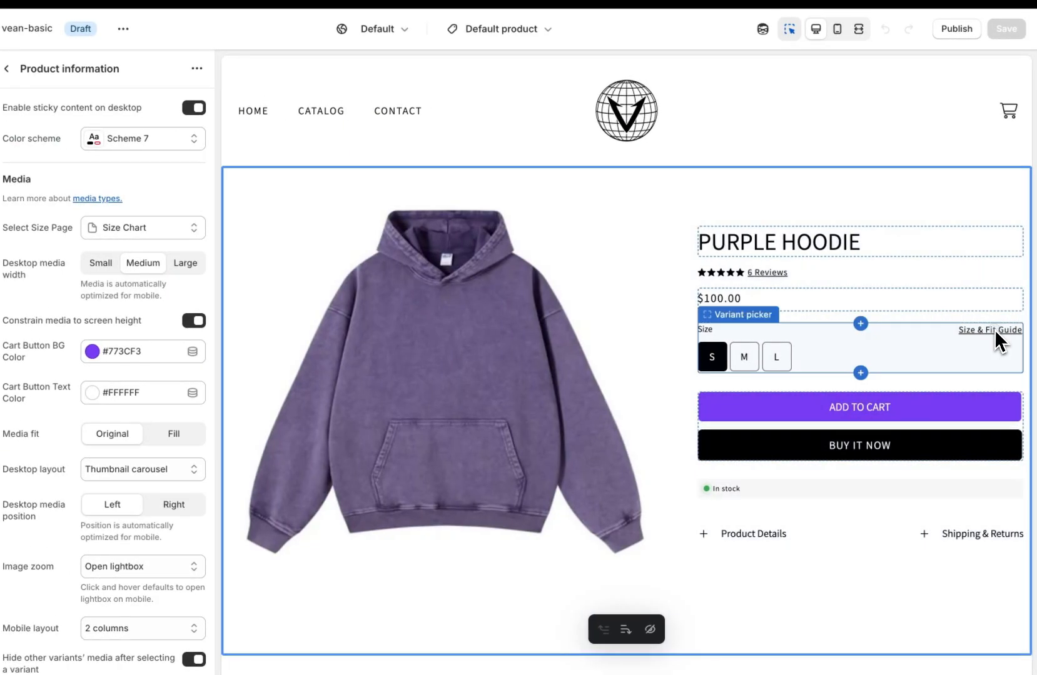
{"action": "left_click", "coordinate": [994, 330]}
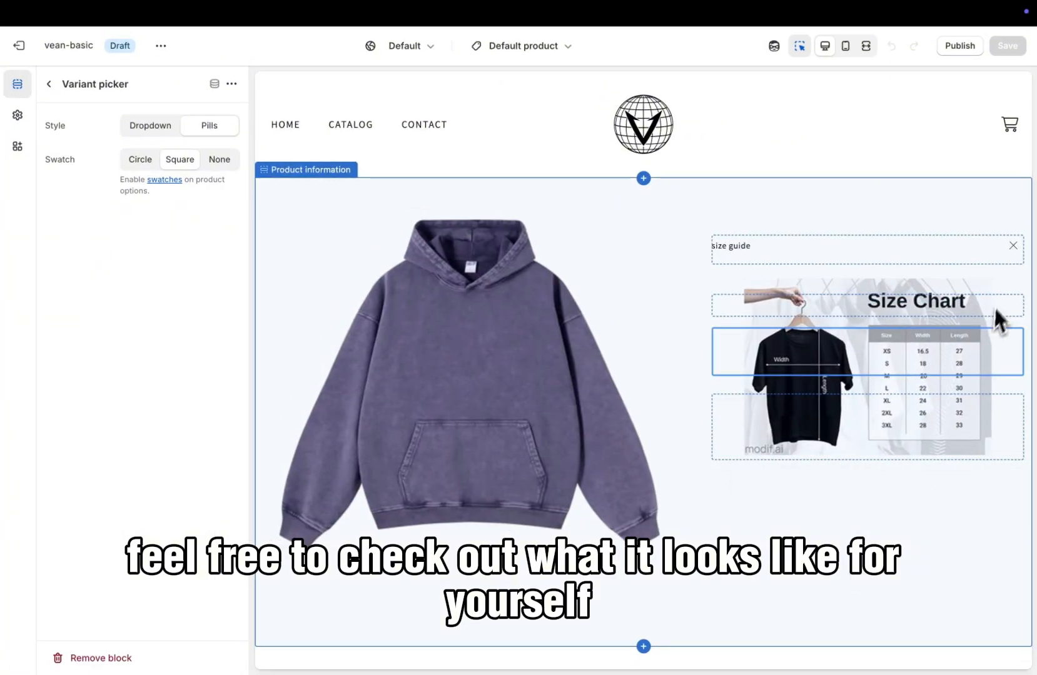
{"action": "left_click", "coordinate": [1013, 245]}
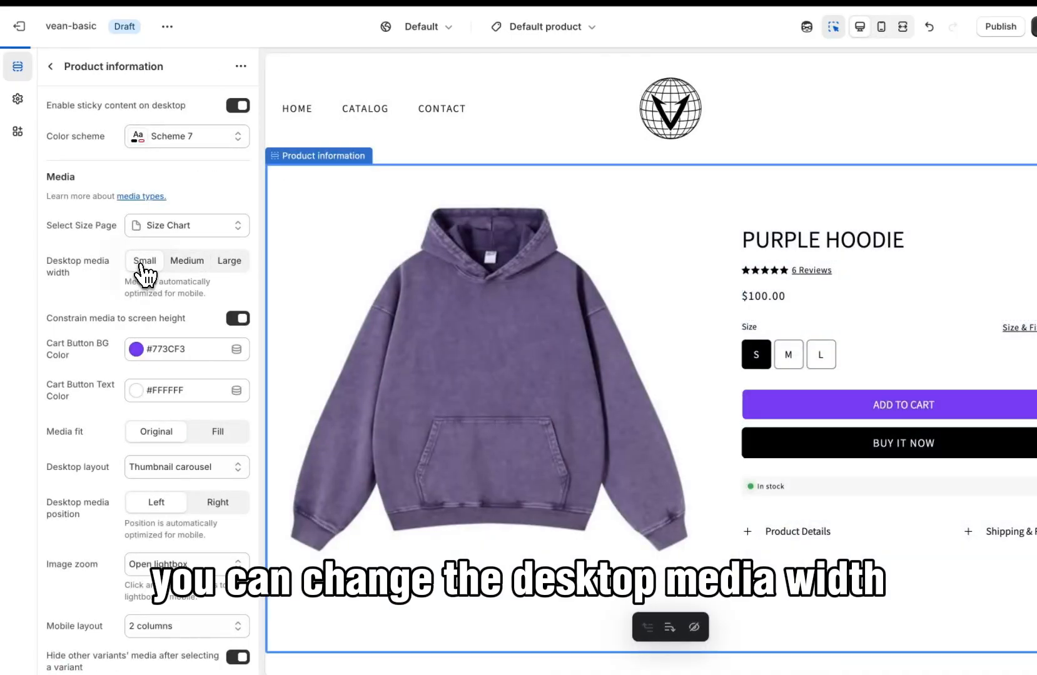
Try the Small desktop media width and a #121212 cart button background, restoring Medium and #773CF3
{"action": "left_click", "coordinate": [146, 262]}
{"action": "left_click", "coordinate": [180, 263]}
{"action": "left_click", "coordinate": [136, 349]}
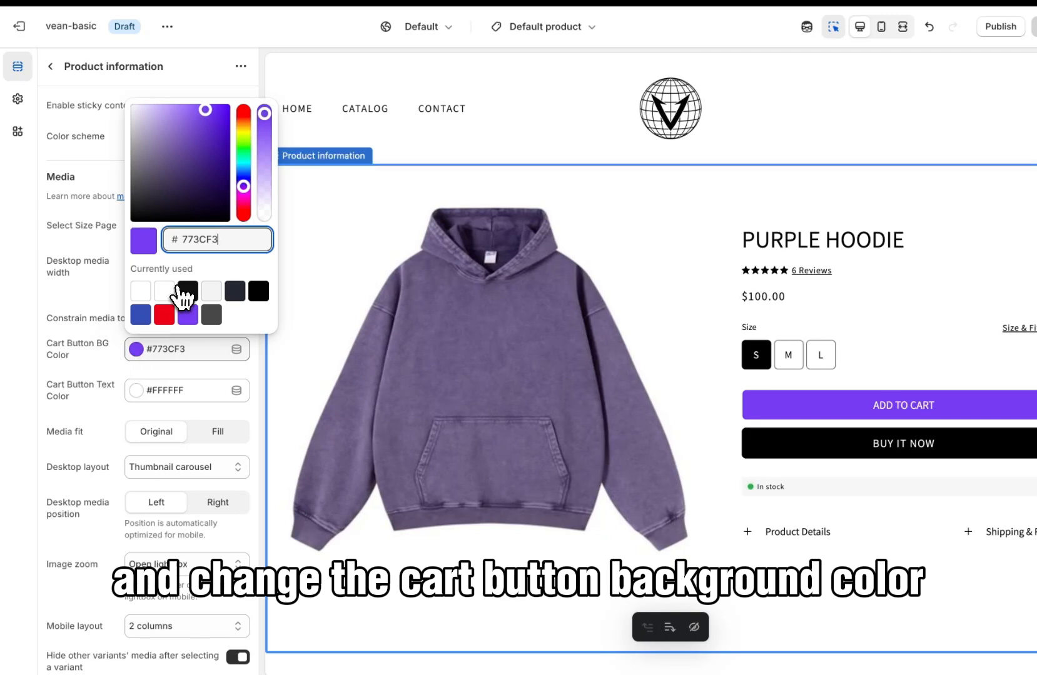
{"action": "left_click", "coordinate": [186, 292]}
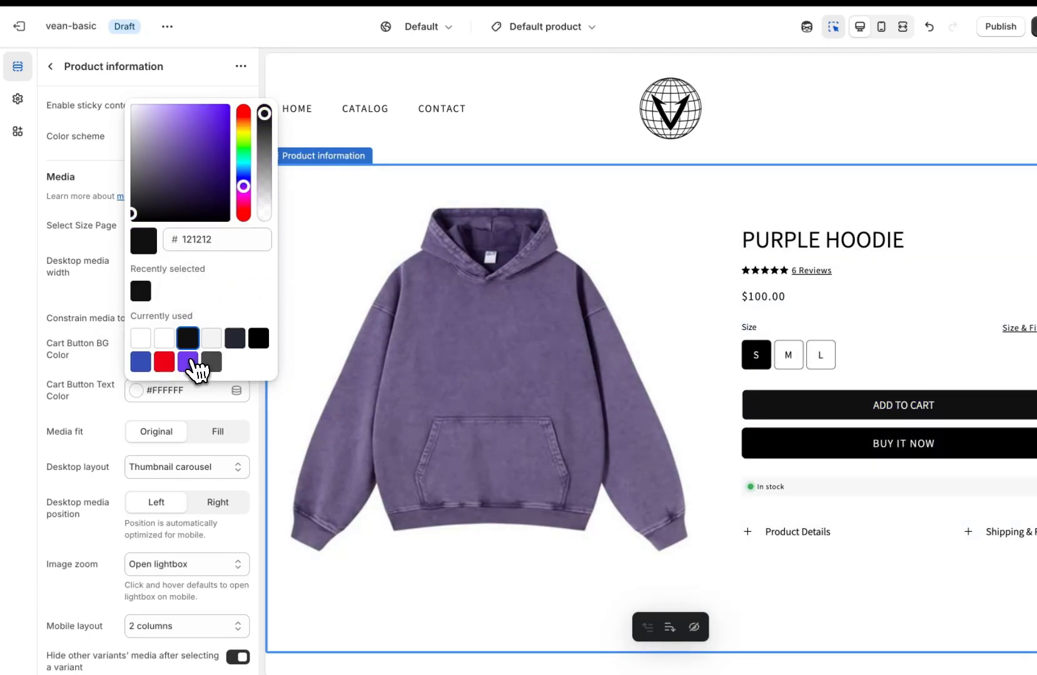
{"action": "left_click", "coordinate": [189, 361]}
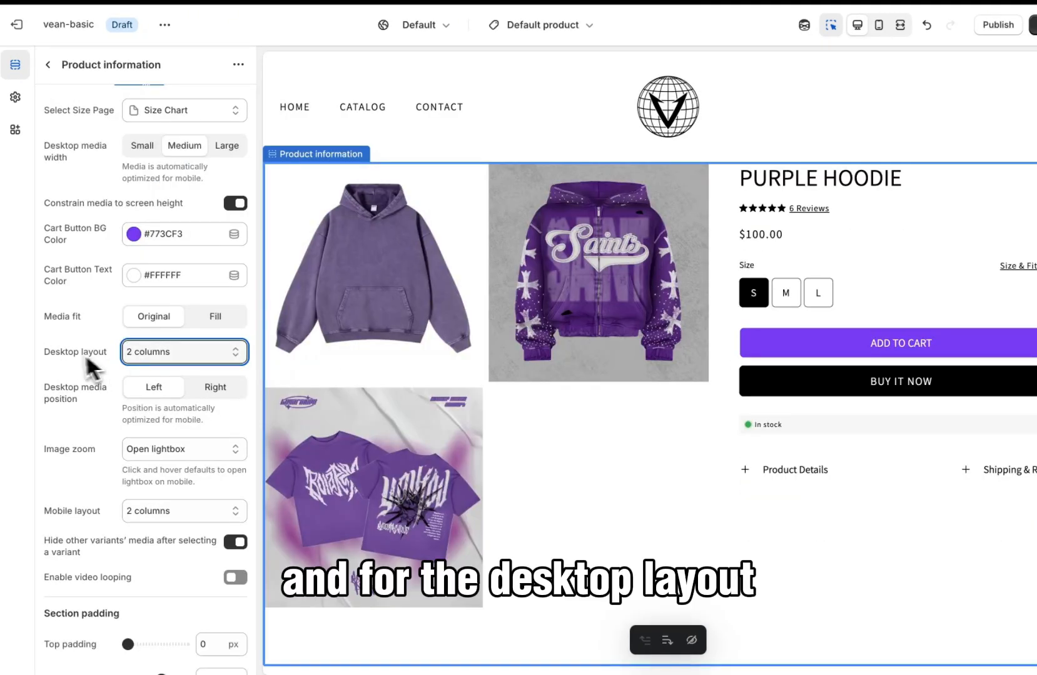
Try the Stacked and 2 columns desktop layouts for the product media and settle on Thumbnail carousel
{"action": "left_click", "coordinate": [155, 360]}
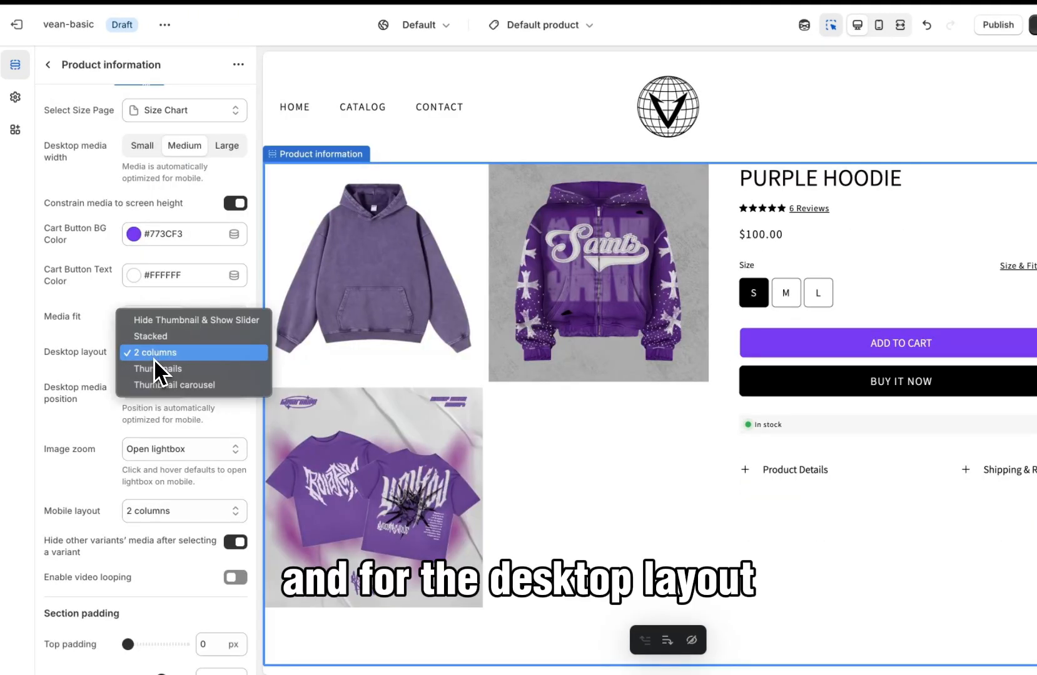
{"action": "left_click", "coordinate": [161, 384]}
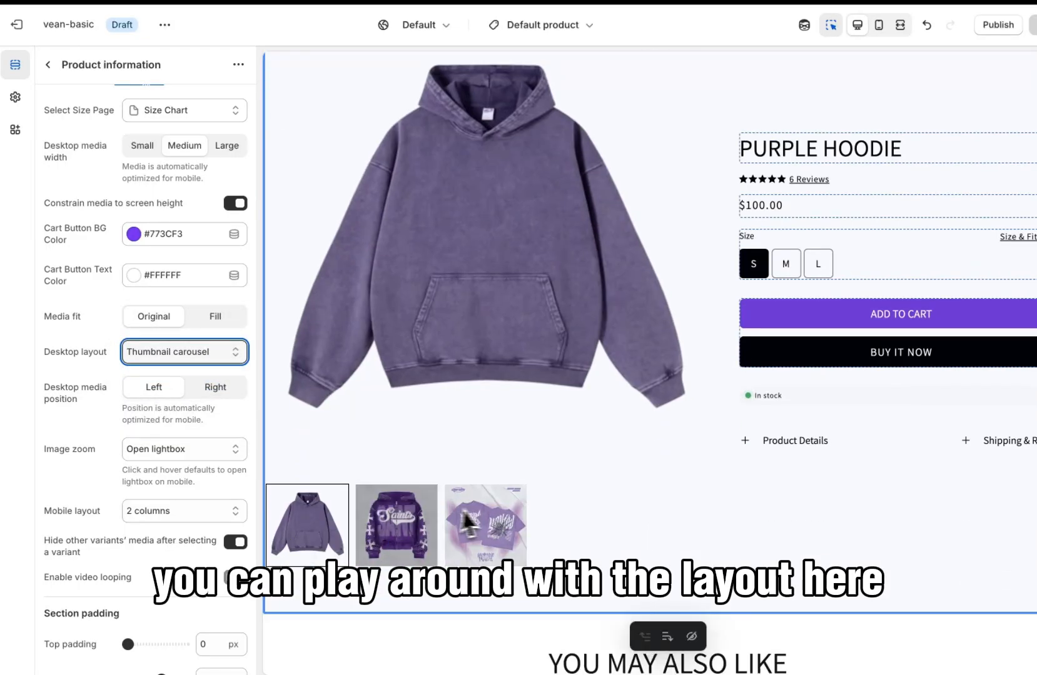
{"action": "left_click", "coordinate": [224, 352]}
{"action": "left_click", "coordinate": [222, 304]}
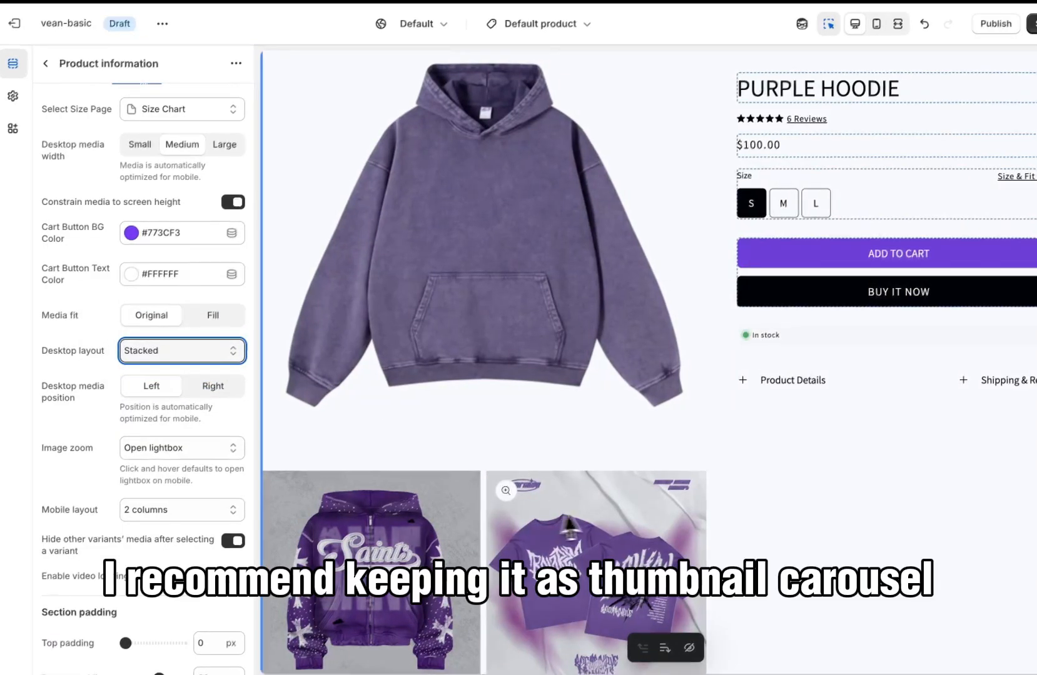
{"action": "left_click", "coordinate": [225, 359]}
{"action": "left_click", "coordinate": [216, 366]}
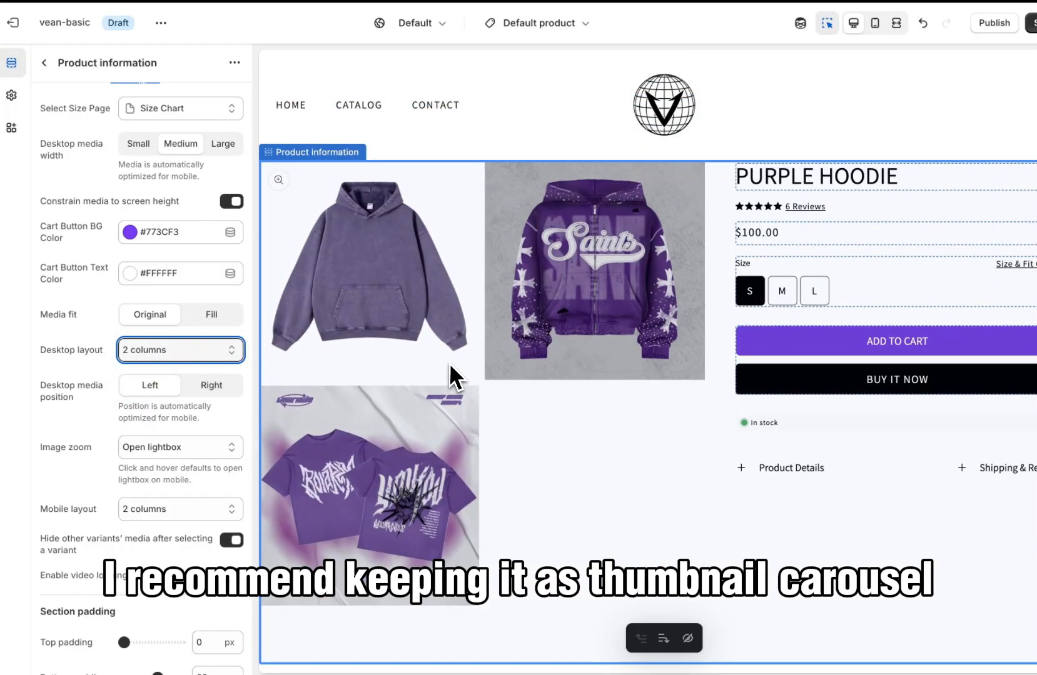
{"action": "left_click", "coordinate": [208, 351]}
{"action": "left_click", "coordinate": [172, 381]}
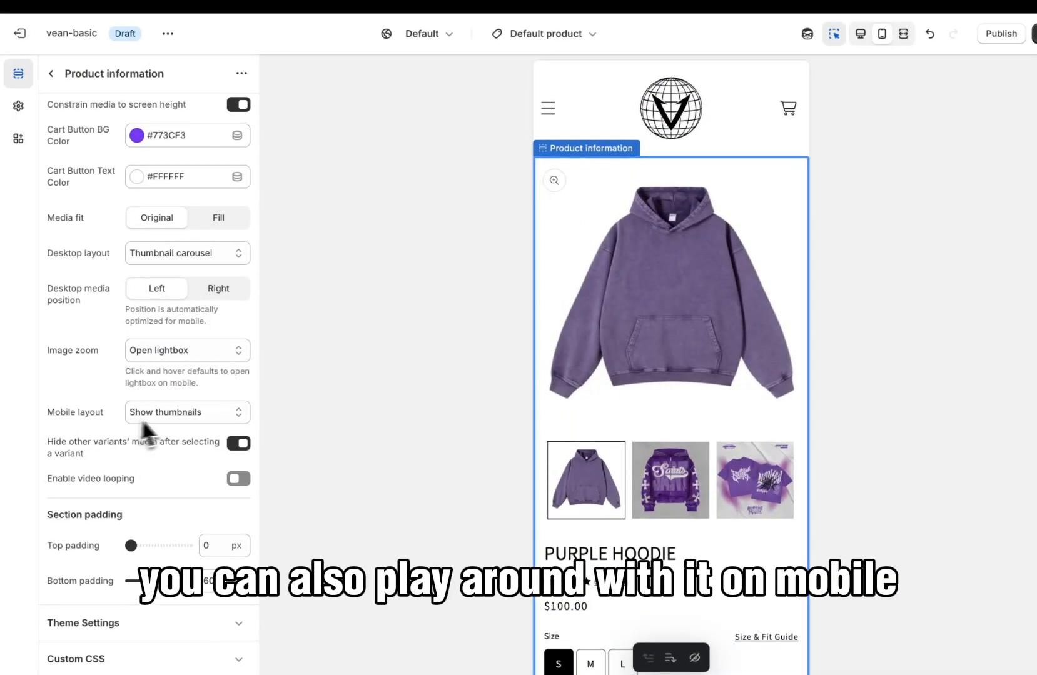
Set the product media's mobile layout to Show thumbnails
{"action": "left_click", "coordinate": [173, 415]}
{"action": "left_click", "coordinate": [173, 406]}
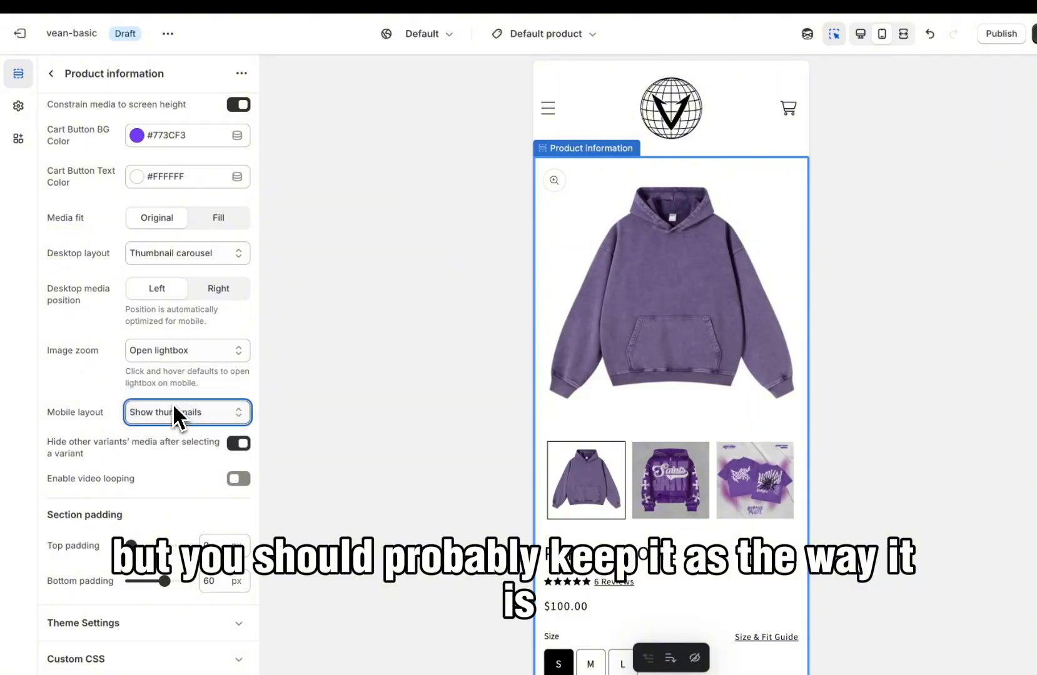
{"action": "key", "text": "Up"}
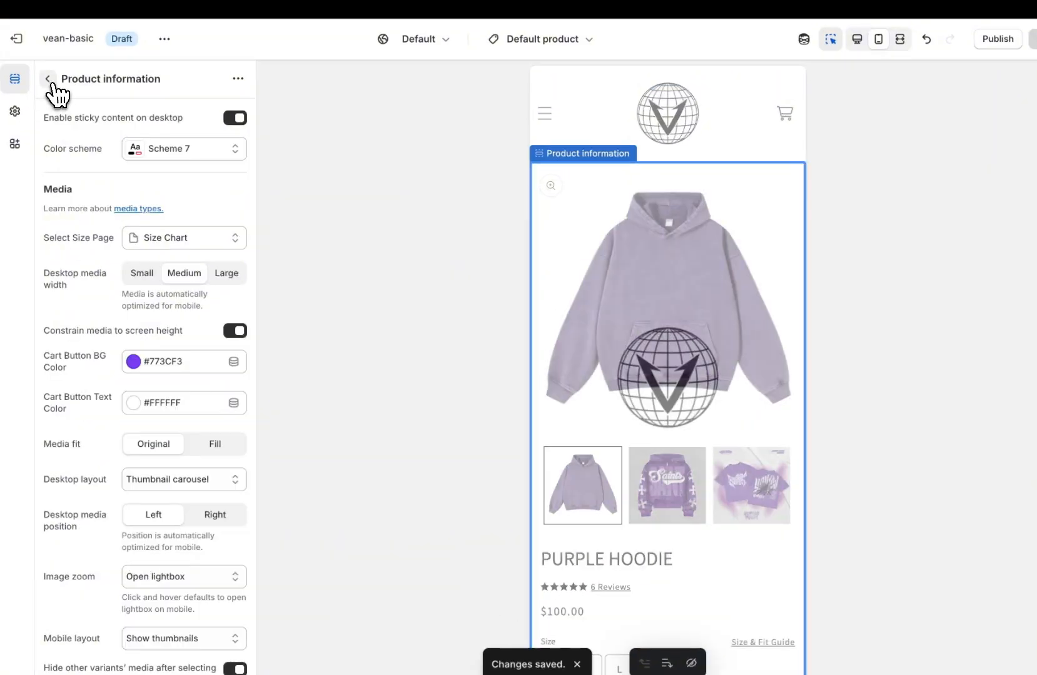
Open the product's Accordion block and review its Product Details and Shipping & Returns text
{"action": "left_click", "coordinate": [51, 73]}
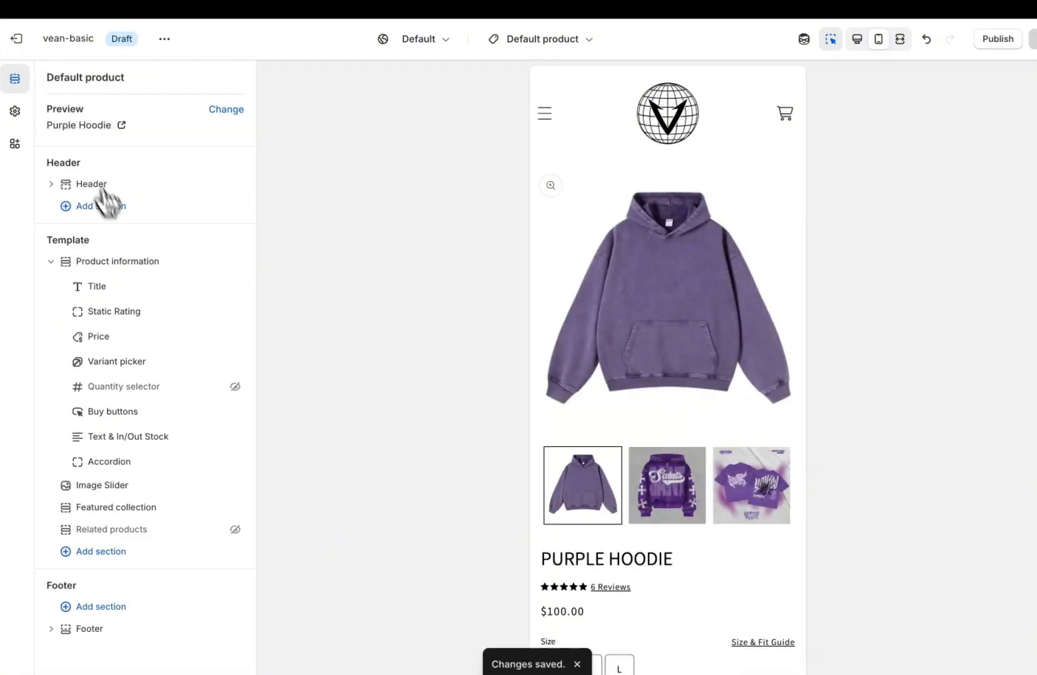
{"action": "left_click", "coordinate": [109, 462]}
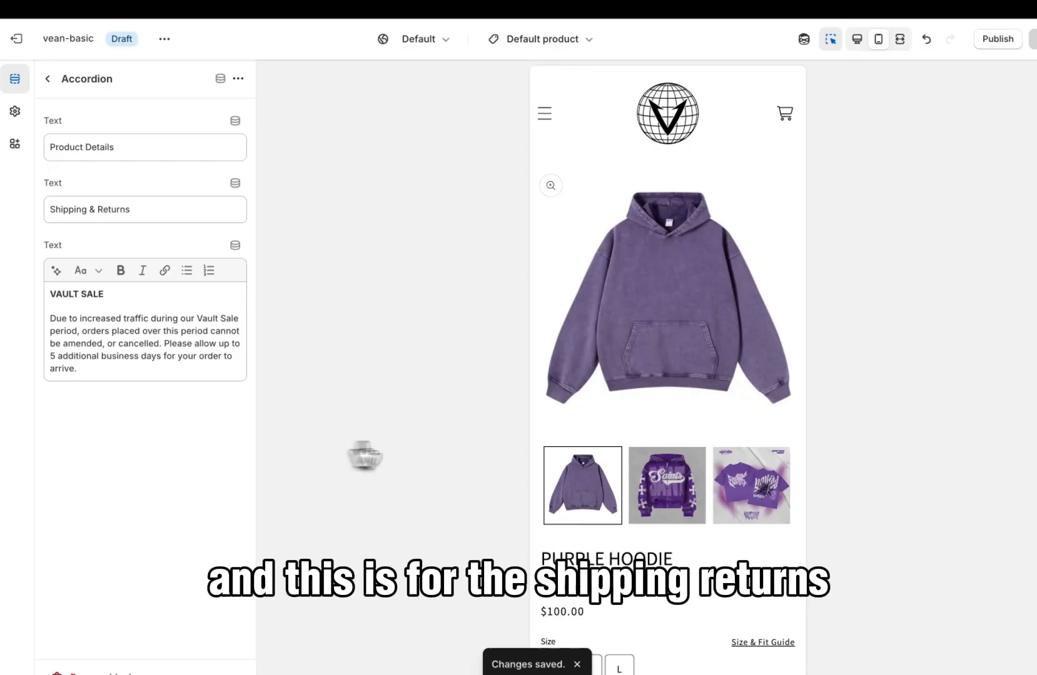
{"action": "scroll", "coordinate": [613, 424], "scroll_direction": "down", "scroll_amount": 8}
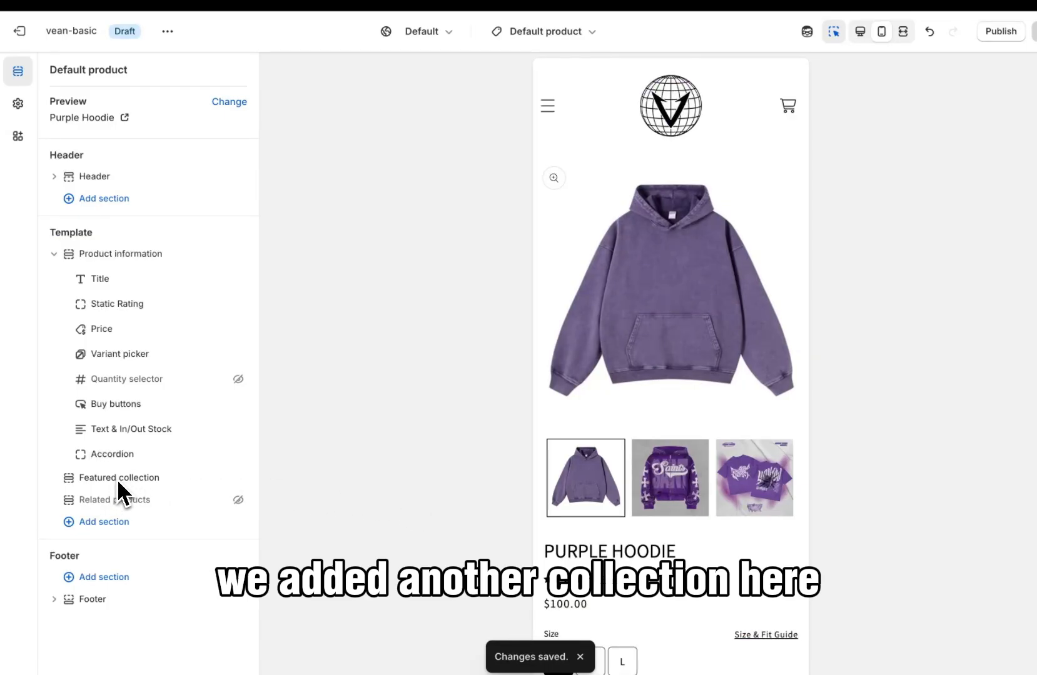
Assign the Featured collection to the product page's "You May Also Like" featured collection section
{"action": "left_click", "coordinate": [123, 478]}
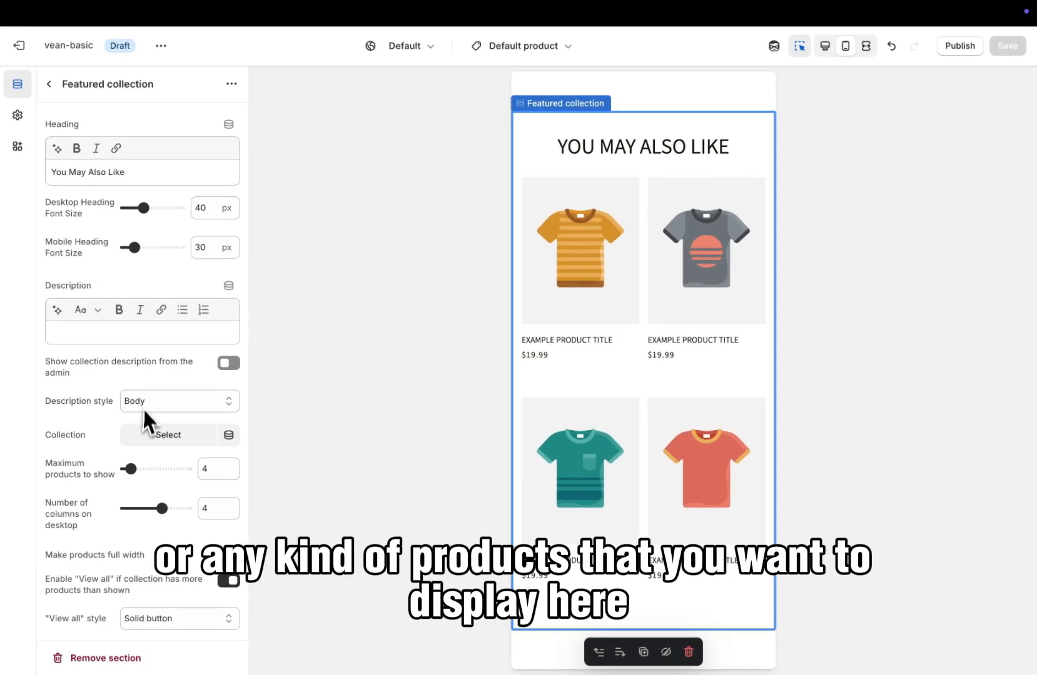
{"action": "left_click", "coordinate": [181, 437]}
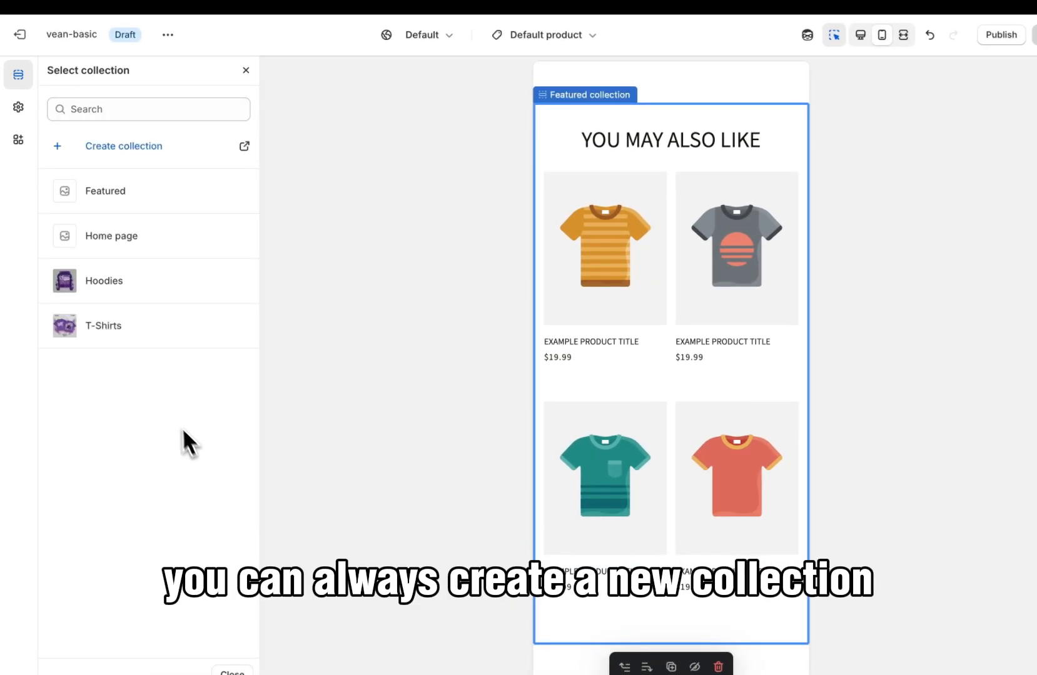
{"action": "left_click", "coordinate": [143, 212]}
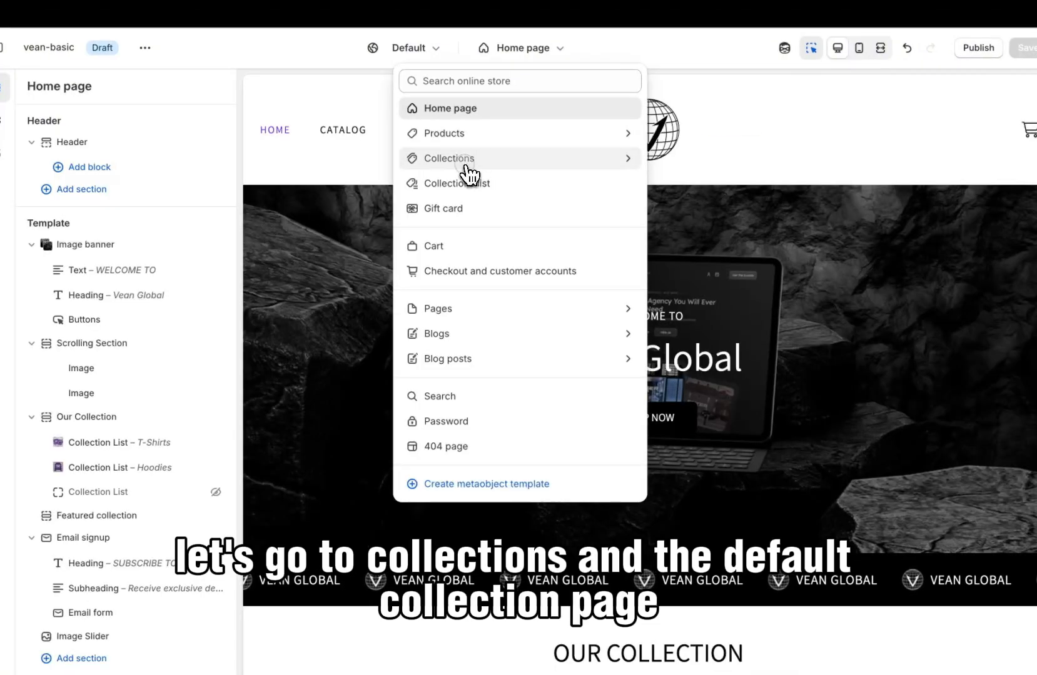
Switch to the Default collection template and turn off filtering for its product grid
{"action": "left_click", "coordinate": [468, 164]}
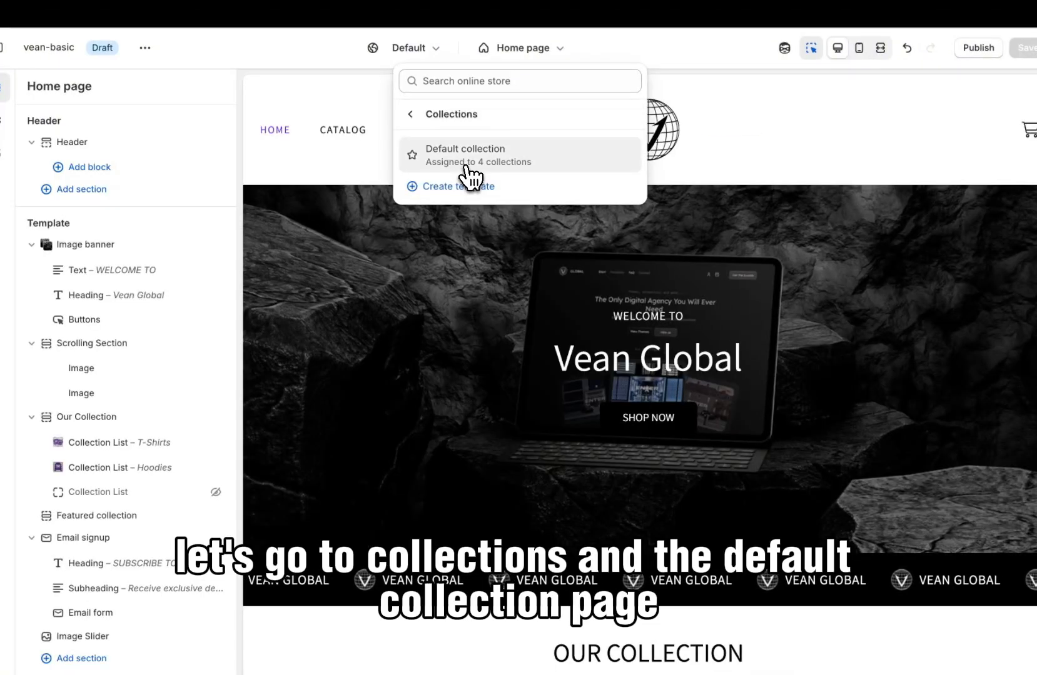
{"action": "left_click", "coordinate": [467, 168]}
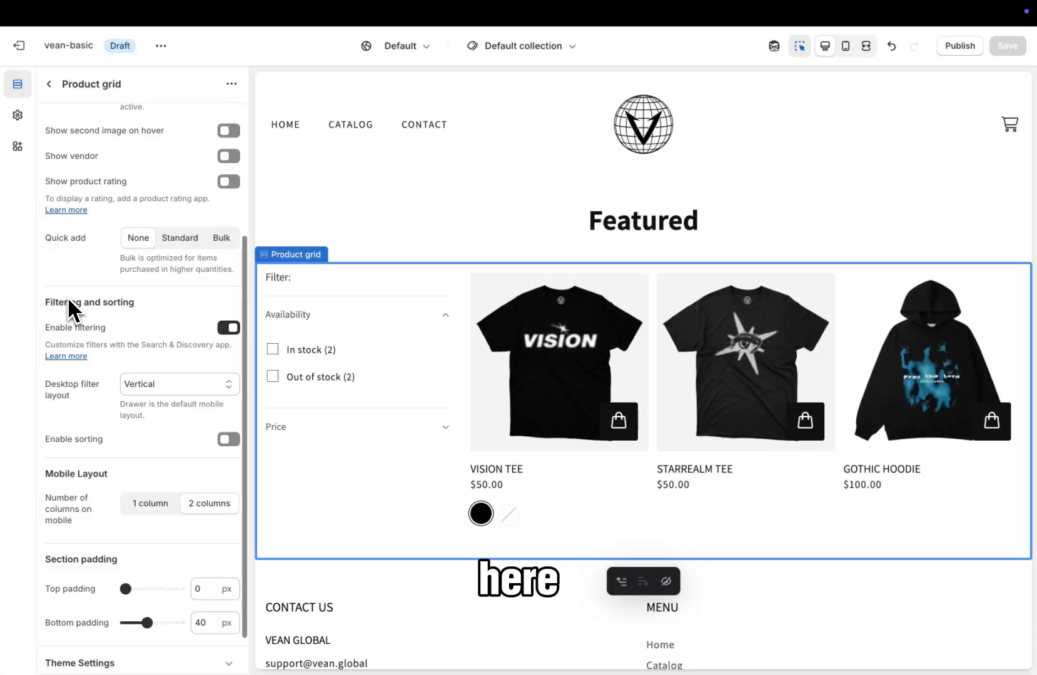
{"action": "scroll", "coordinate": [71, 308], "scroll_direction": "down", "scroll_amount": 2}
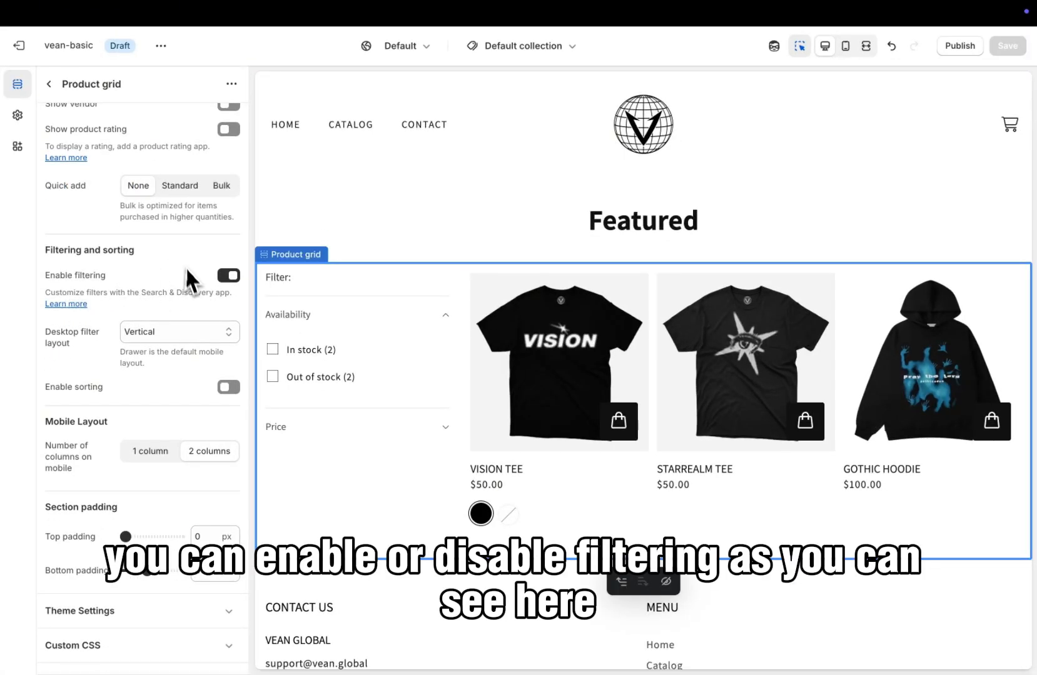
{"action": "left_click", "coordinate": [229, 276]}
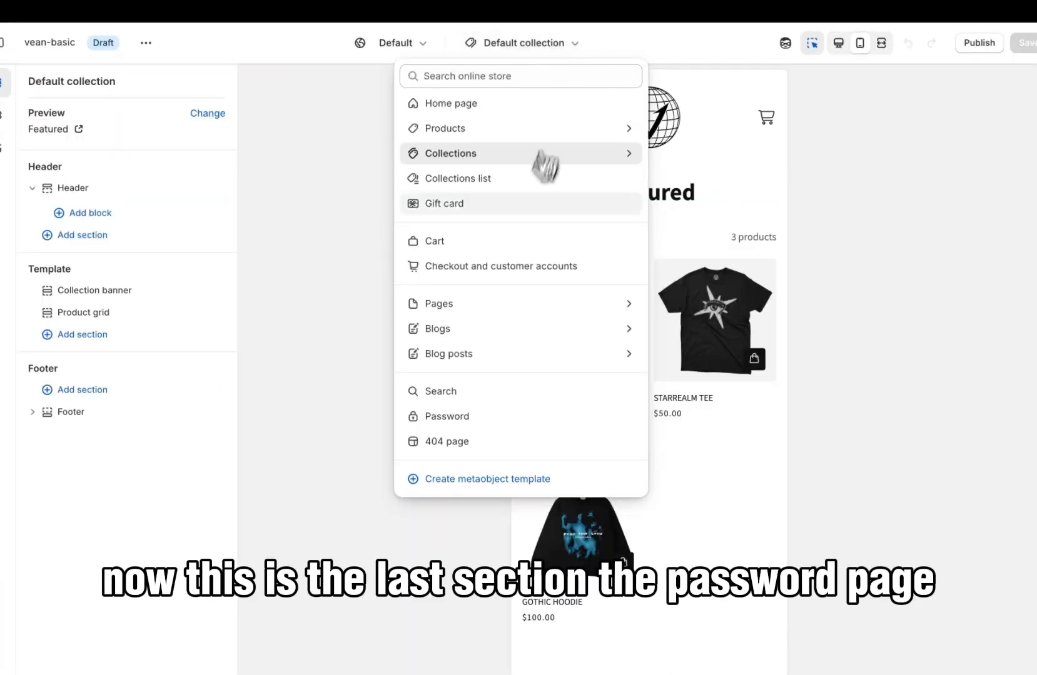
Switch to the Password page template and set its Logo block's image to vean_logo_1000px_2
{"action": "left_click", "coordinate": [449, 416]}
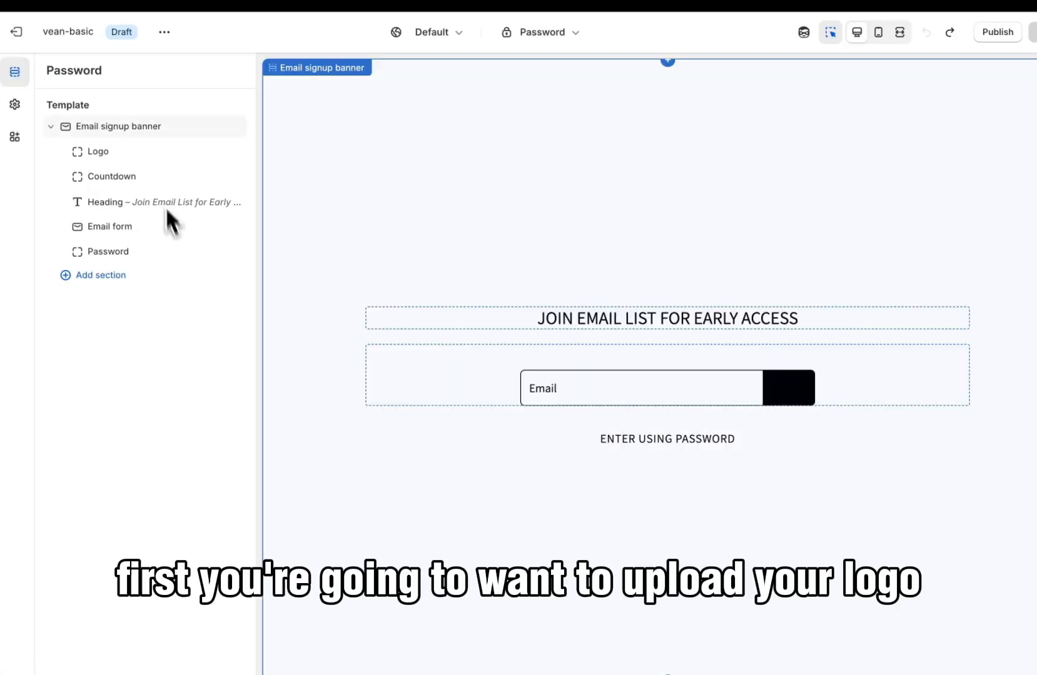
{"action": "left_click", "coordinate": [115, 155]}
{"action": "left_click", "coordinate": [170, 125]}
{"action": "left_click", "coordinate": [362, 493]}
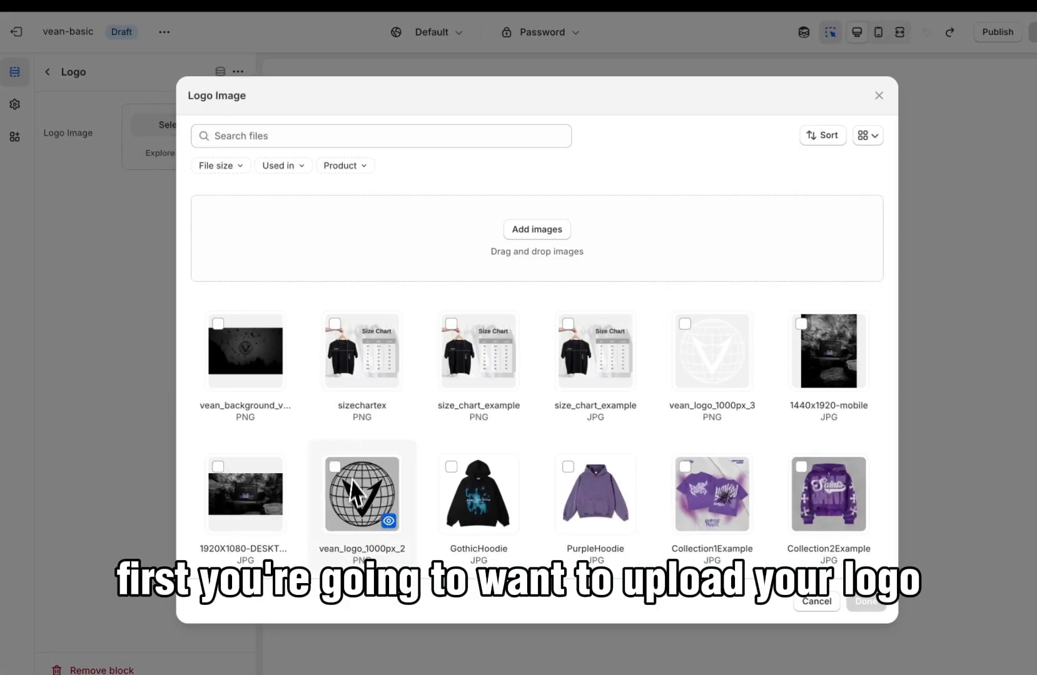
{"action": "left_click", "coordinate": [856, 596]}
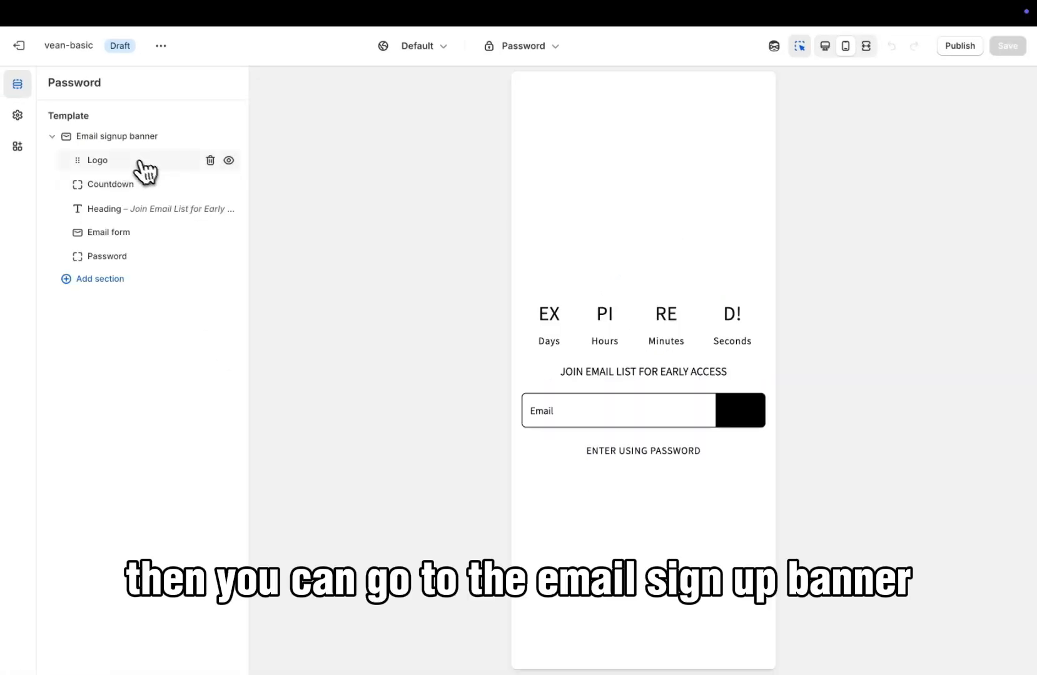
Try vean_background_v2_1.png as the Email signup banner's background image and vary its overlay layer strength on the desktop preview
{"action": "left_click", "coordinate": [116, 138]}
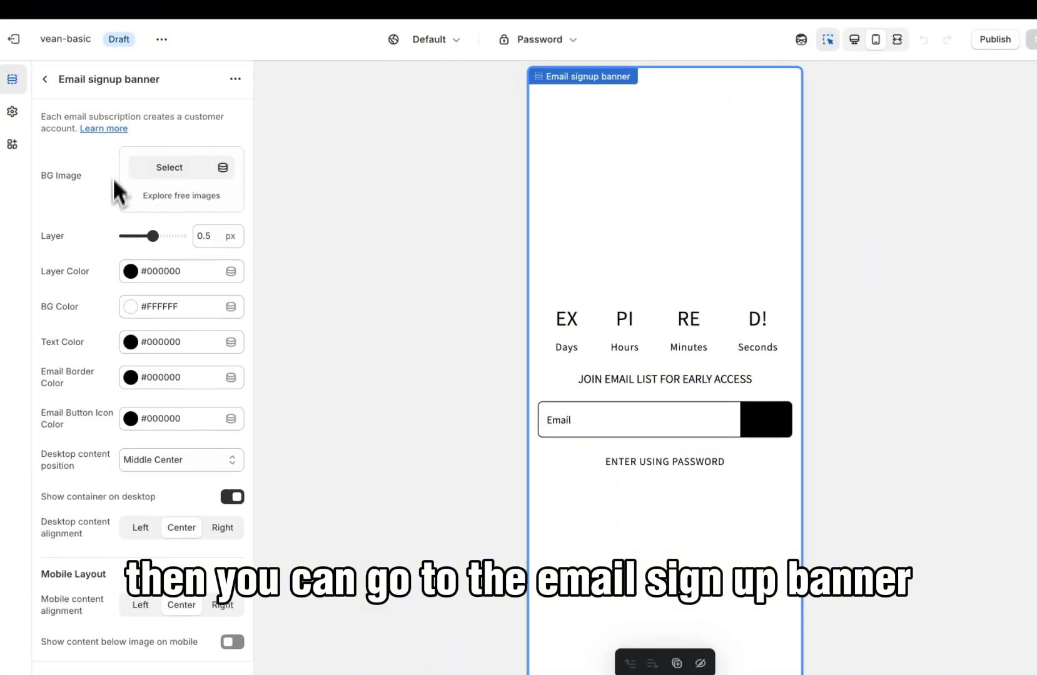
{"action": "left_click", "coordinate": [164, 175]}
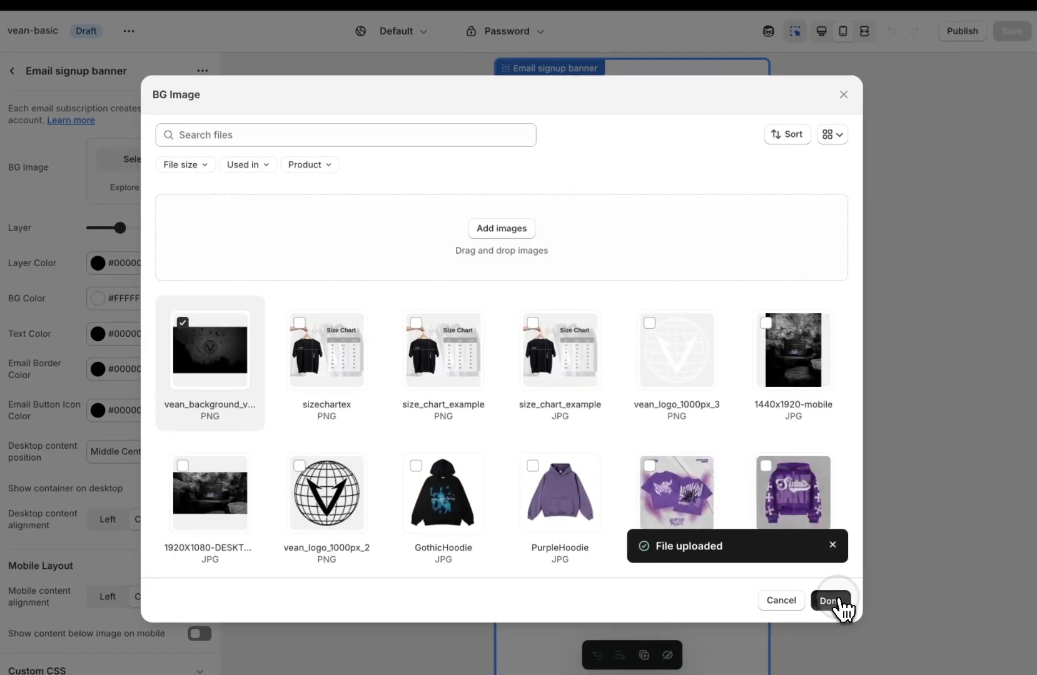
{"action": "left_click", "coordinate": [863, 609]}
{"action": "left_click", "coordinate": [853, 38]}
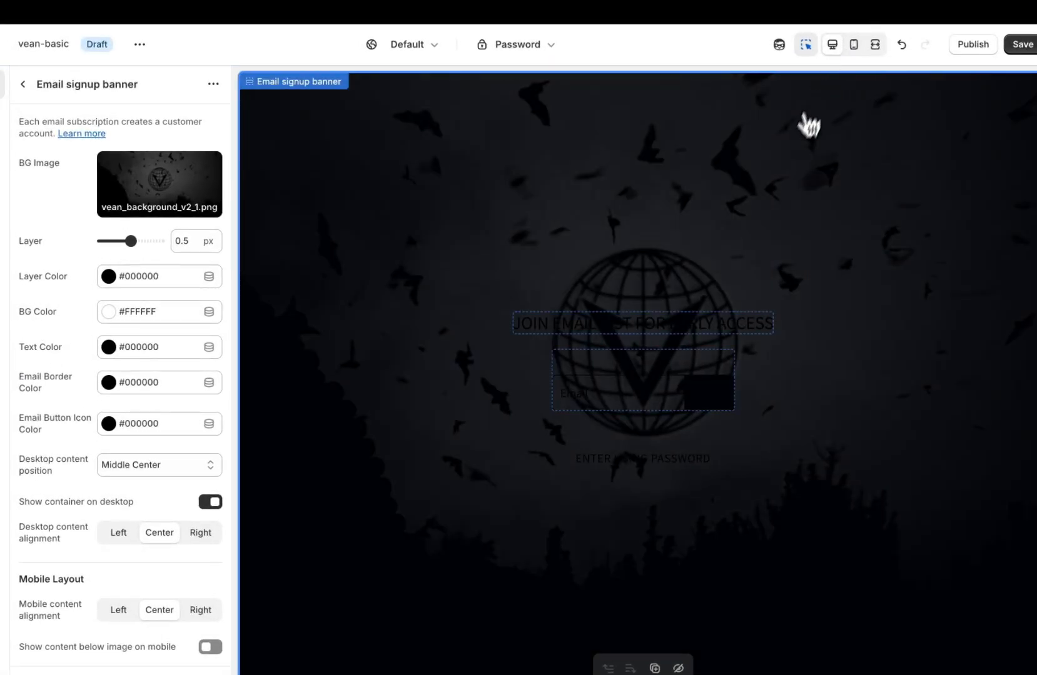
{"action": "left_click_drag", "start_coordinate": [131, 241], "coordinate": [120, 241]}
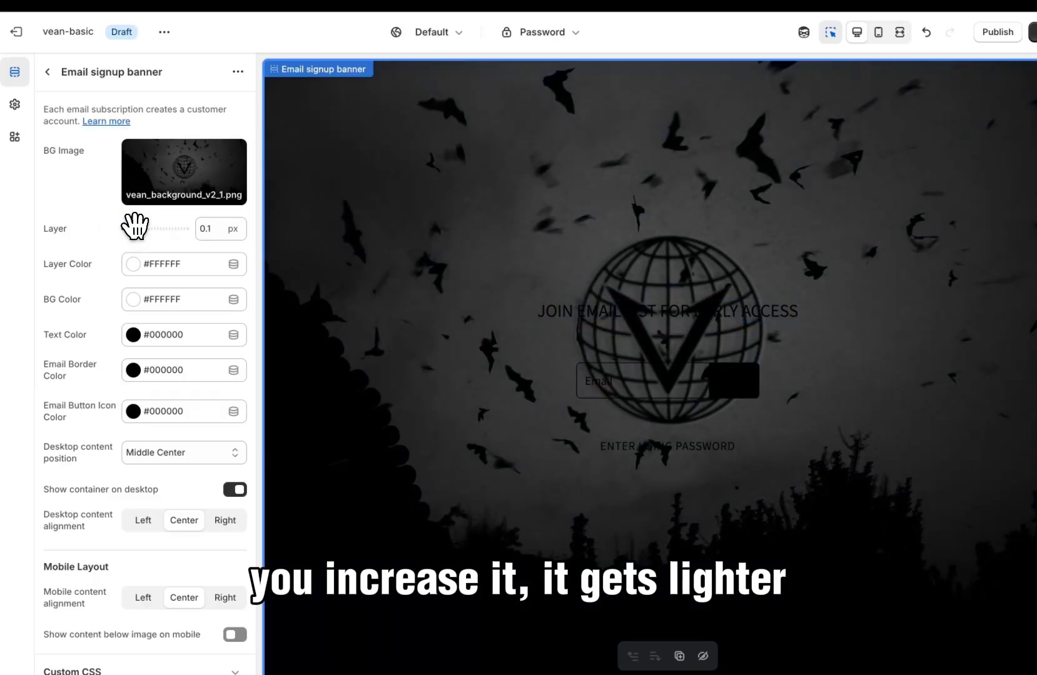
{"action": "left_click_drag", "start_coordinate": [135, 226], "coordinate": [153, 238]}
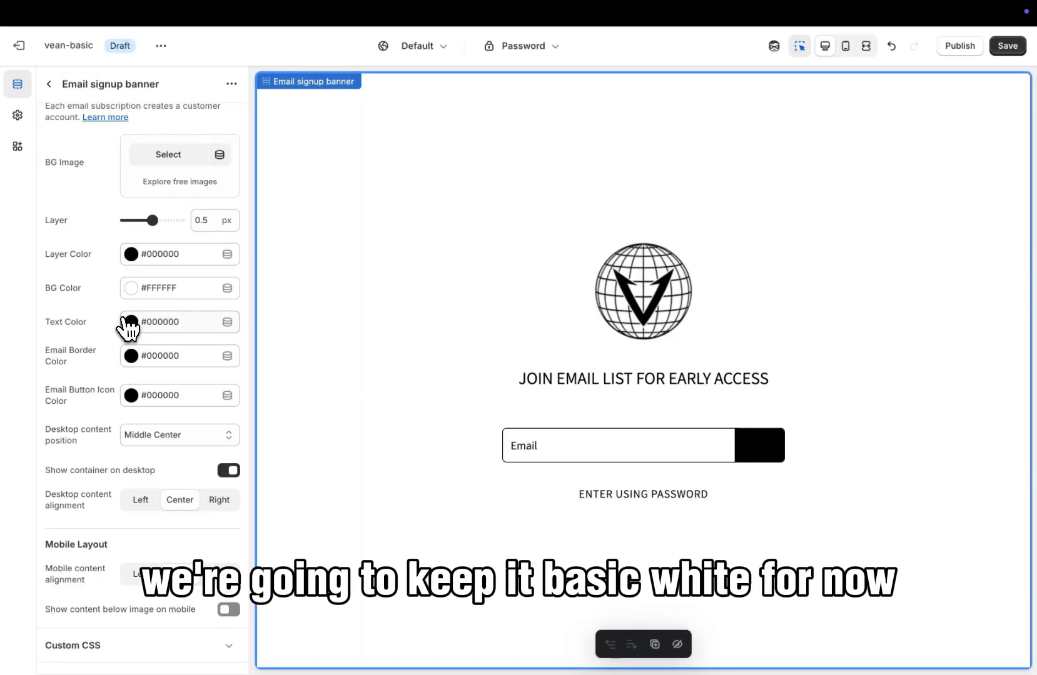
Try other text and email border colors on the Email signup banner, returning both to #000000
{"action": "left_click", "coordinate": [128, 322]}
{"action": "left_click", "coordinate": [205, 355]}
{"action": "left_click_drag", "start_coordinate": [205, 354], "coordinate": [70, 491]}
{"action": "left_click", "coordinate": [143, 354]}
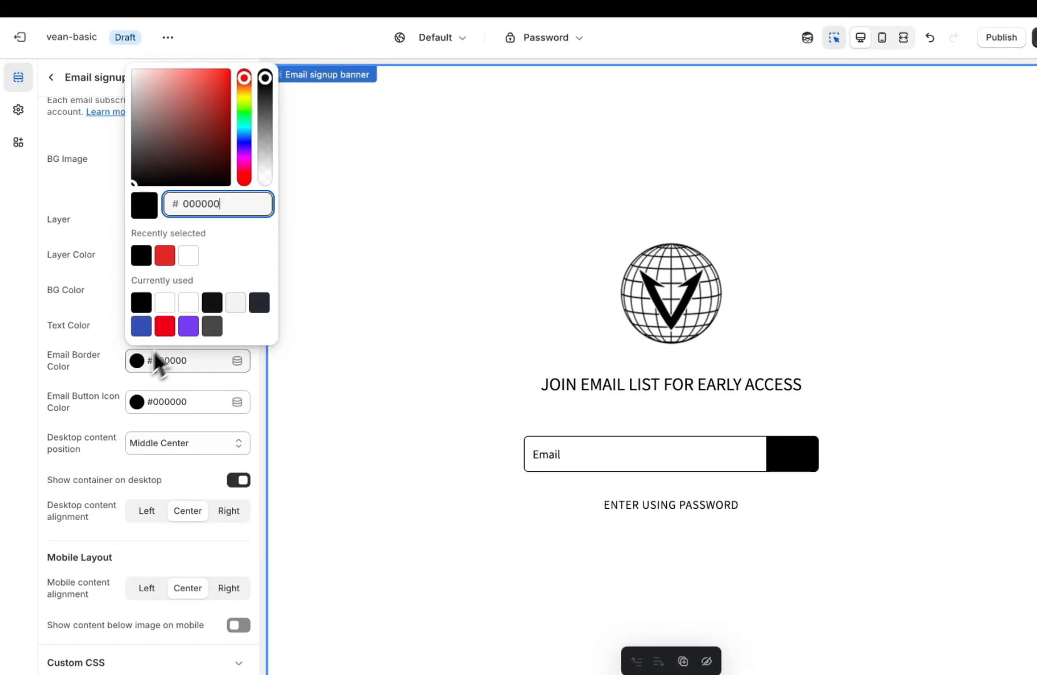
{"action": "left_click", "coordinate": [210, 130]}
{"action": "left_click_drag", "start_coordinate": [211, 130], "coordinate": [52, 297]}
Set the Email signup banner's email button icon color to #FFFFFF and save the password page
{"action": "left_click", "coordinate": [137, 402]}
{"action": "left_click_drag", "start_coordinate": [142, 200], "coordinate": [110, 78]}
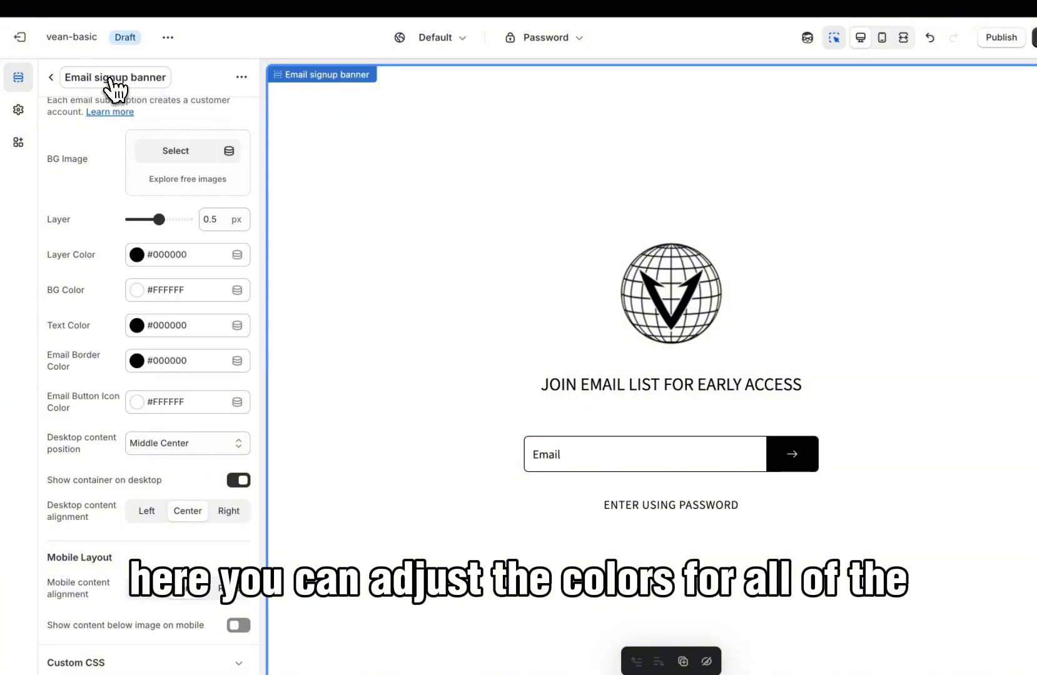
{"action": "left_click", "coordinate": [1035, 37]}
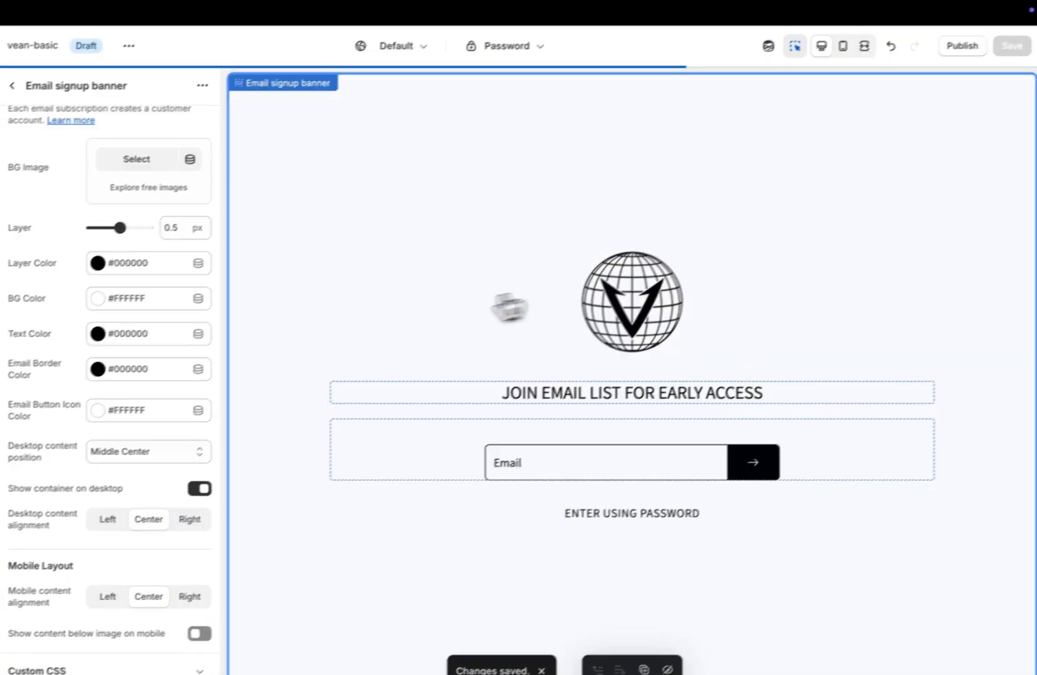
Set the Countdown block's time to May 22, 2025 23:59:59 and save the password page
{"action": "left_click", "coordinate": [13, 86]}
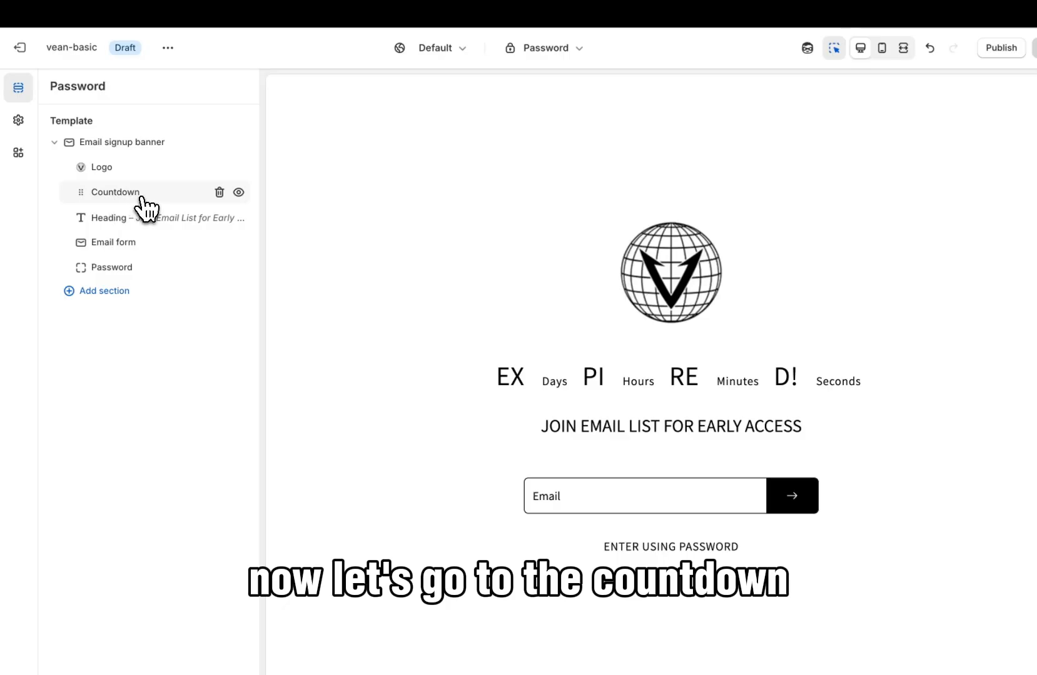
{"action": "left_click", "coordinate": [141, 199]}
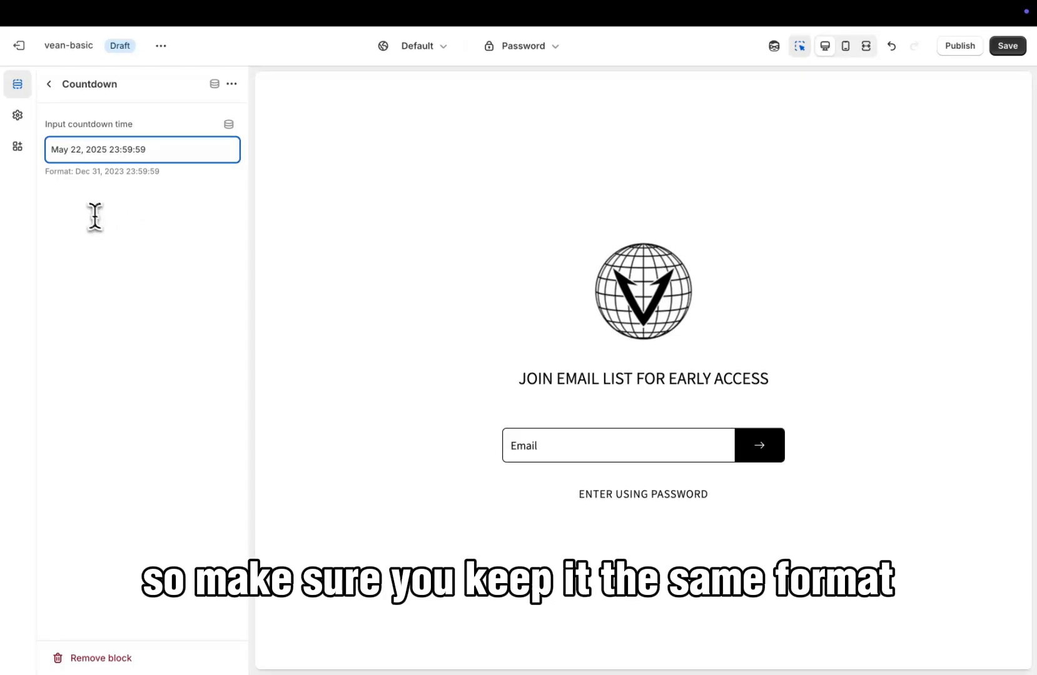
{"action": "left_click", "coordinate": [1007, 46]}
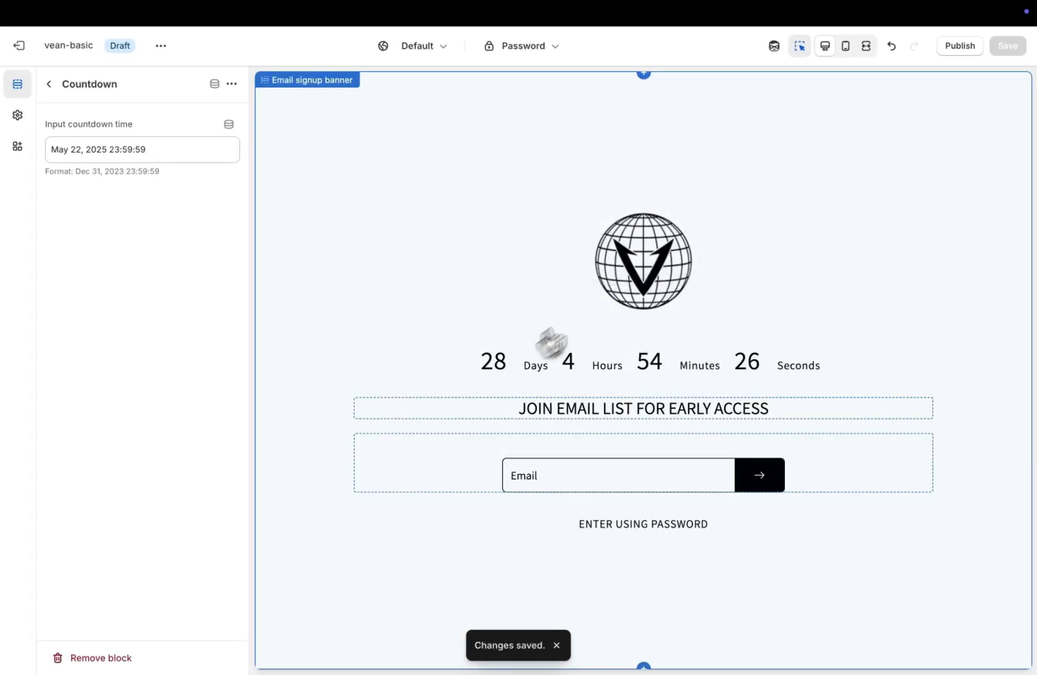